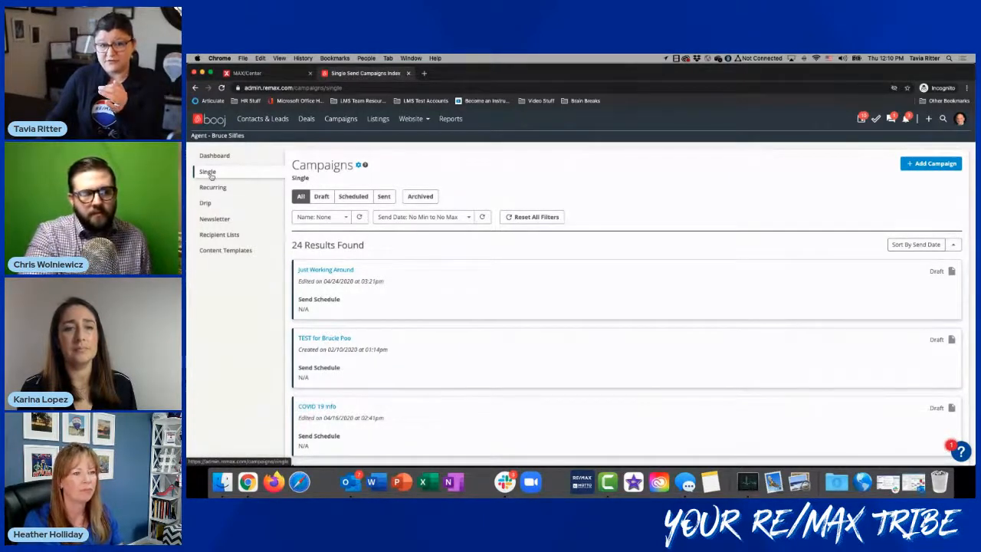
- Review the past seven days' performance figures and chart for all campaigns on the campaigns dashboard
left_click(216, 156)
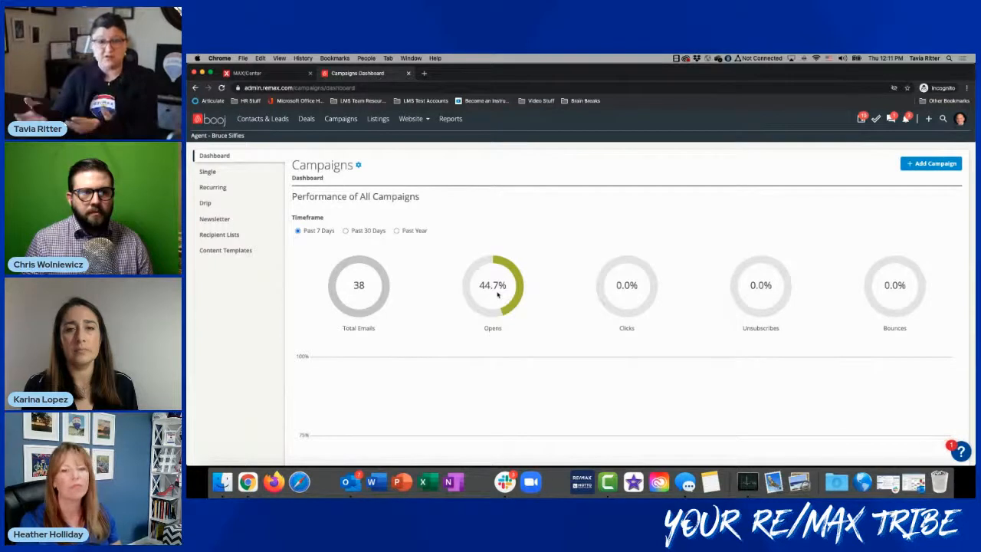
scroll(497, 294, "down", 3)
scroll(497, 294, "down", 2)
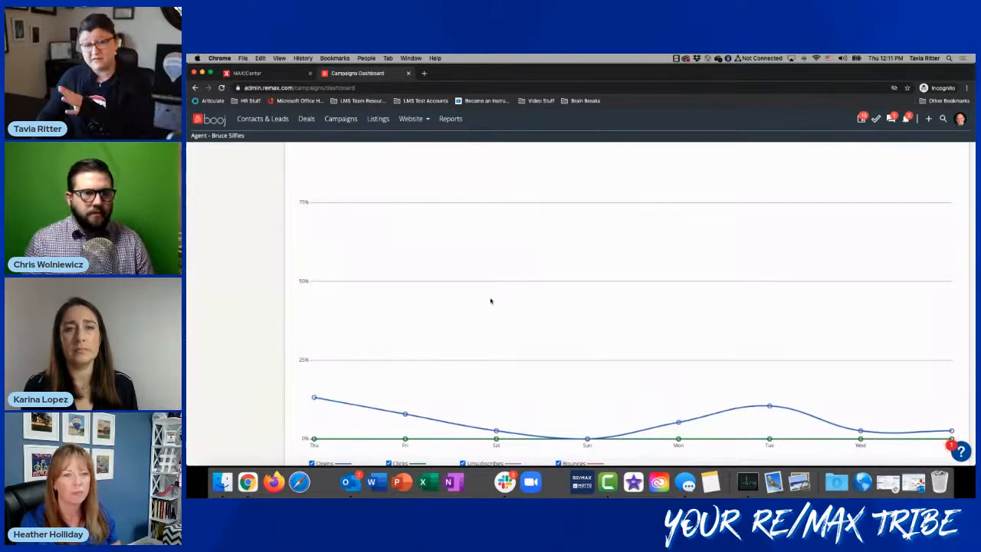
scroll(491, 301, "up", 5)
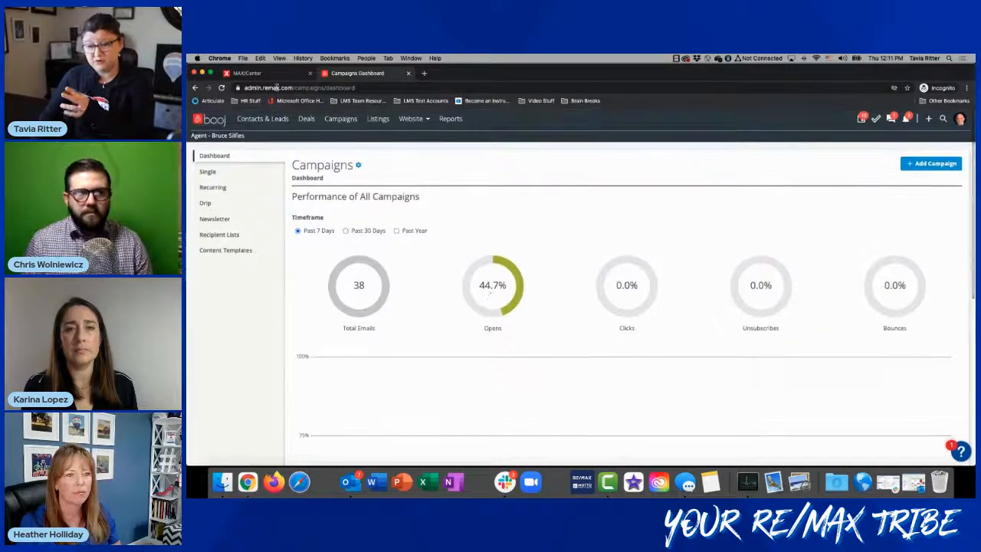
- Create a new campaign of type Single named "Email Blast!! (Test)" and start building it
left_click(207, 171)
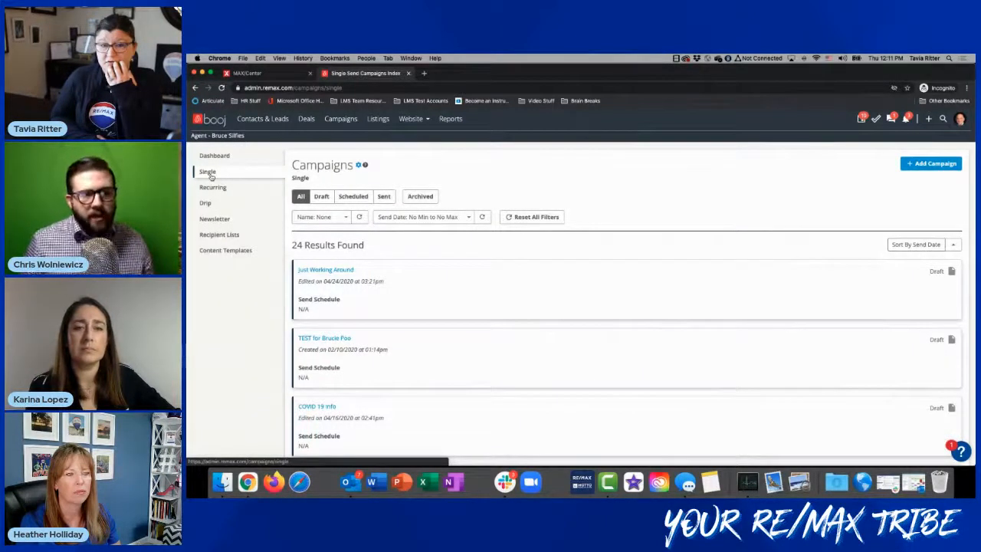
left_click(928, 164)
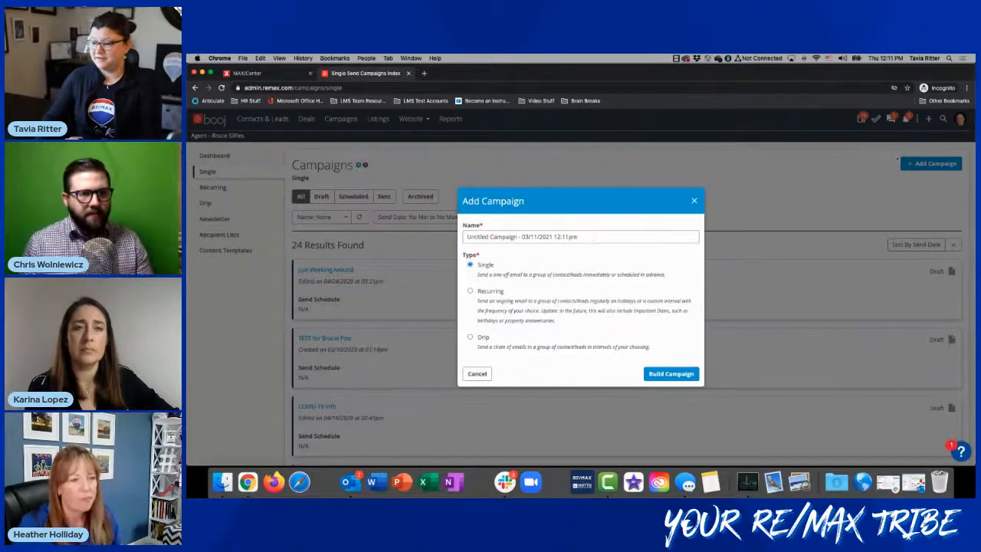
left_click_drag(612, 232, 470, 226)
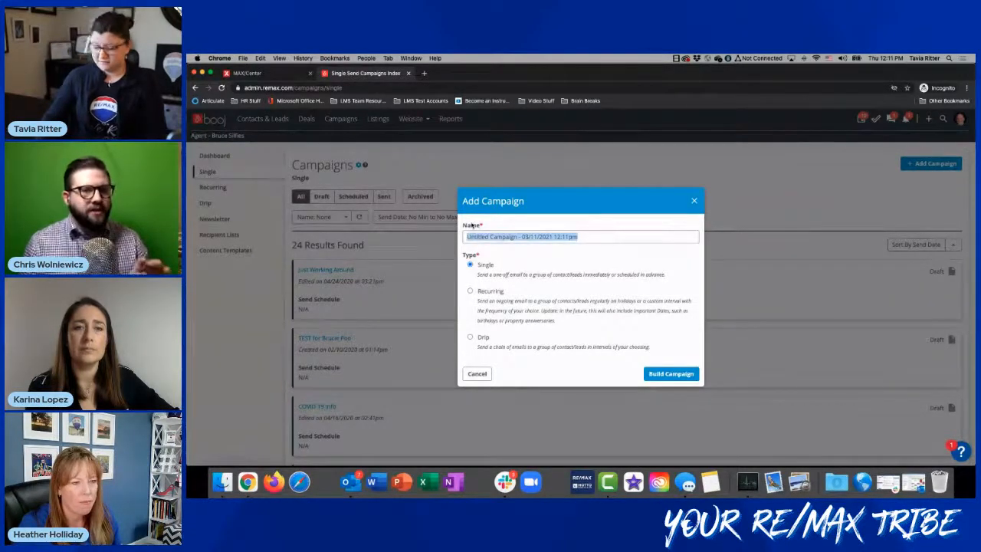
key("BackSpace")
type("Email Blast!! (Test")
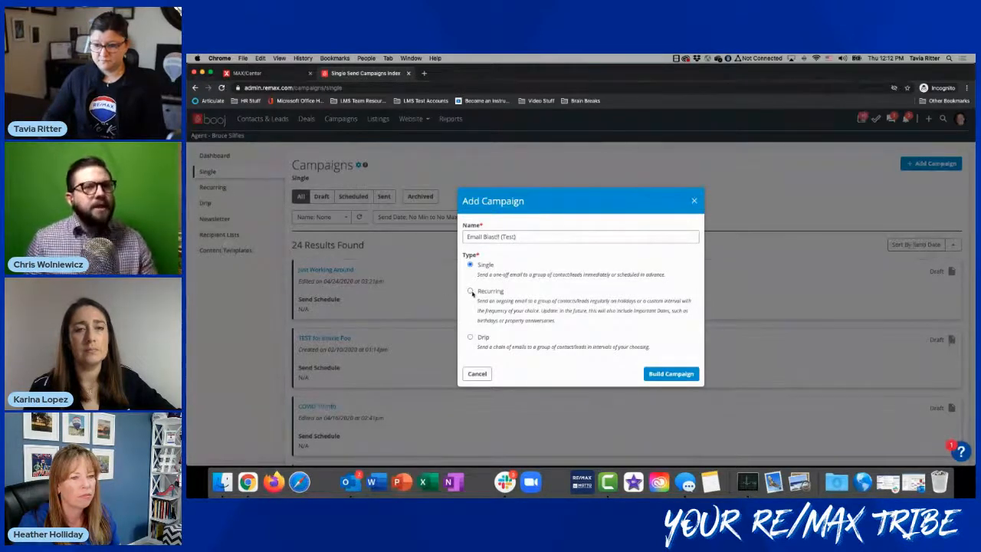
left_click(471, 291)
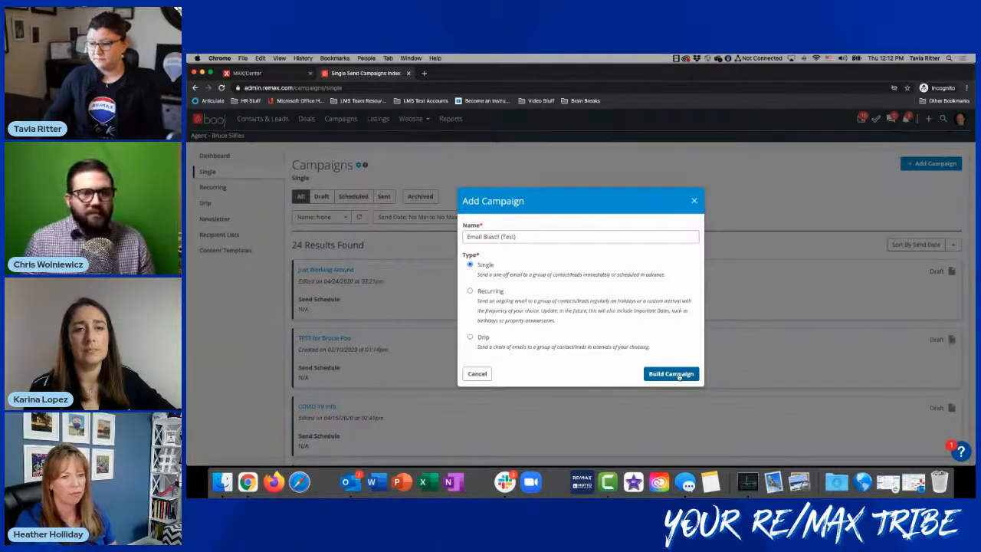
left_click(678, 376)
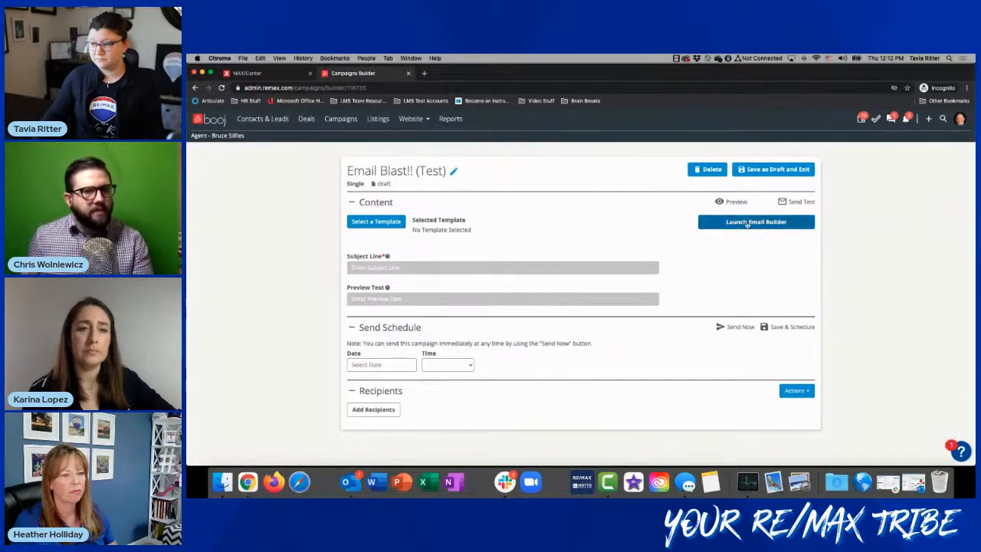
- Search the campaign's available email templates by name for "patrick"
left_click(375, 221)
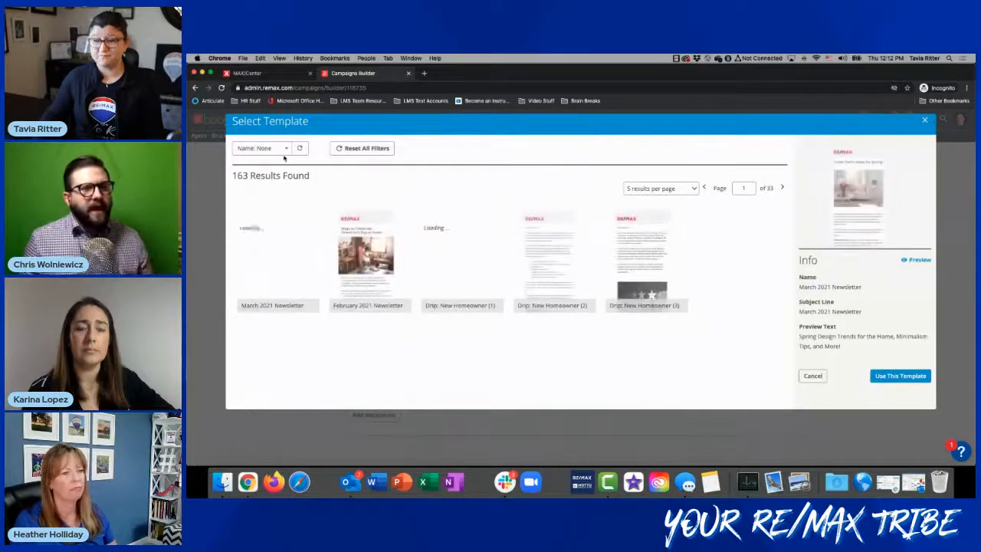
left_click(287, 151)
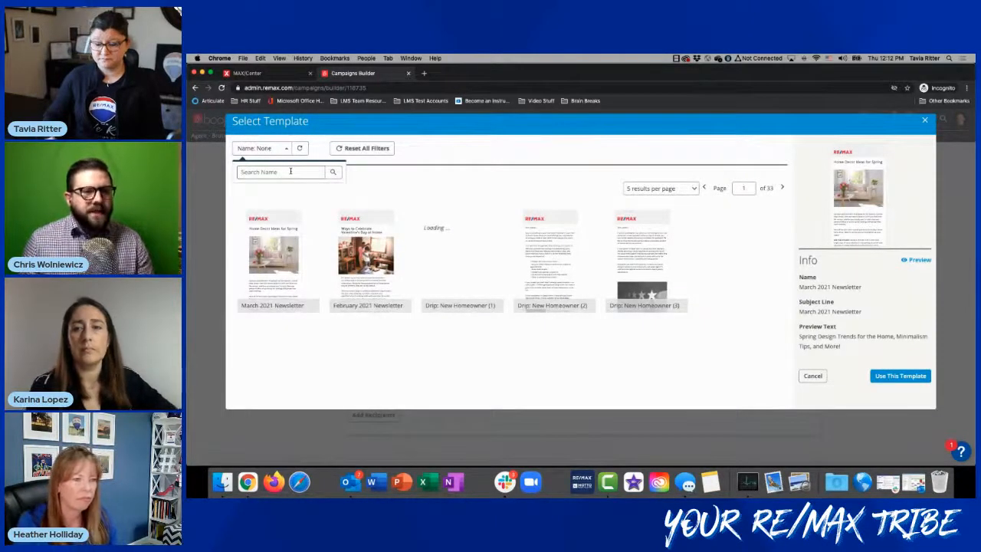
type("patrick")
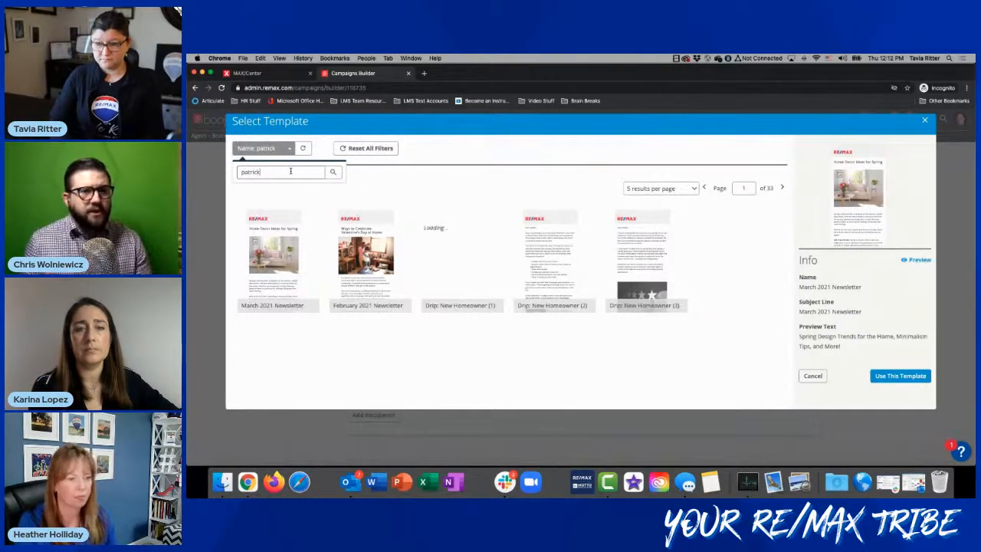
left_click(333, 173)
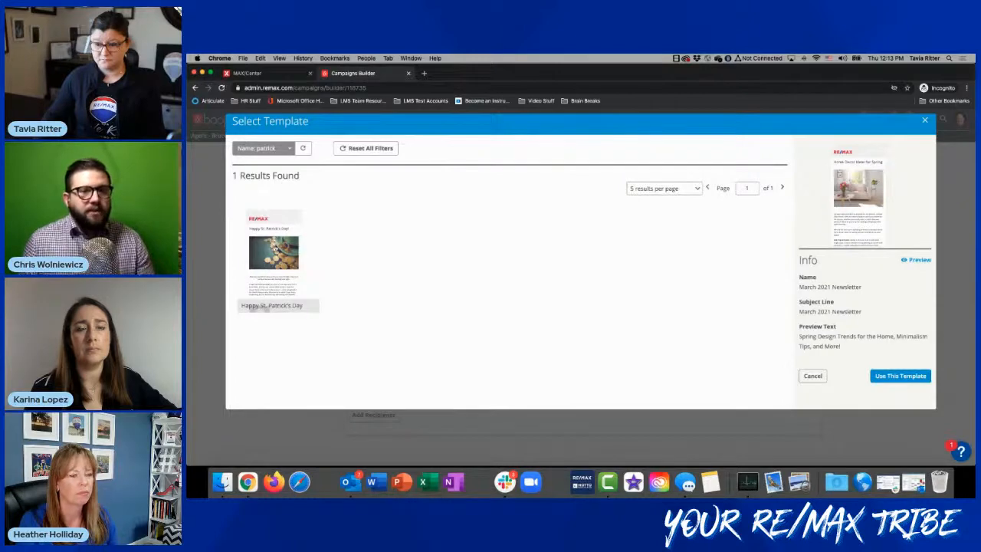
- Preview the Happy St. Patrick's Day template and apply it to the campaign
left_click(253, 306)
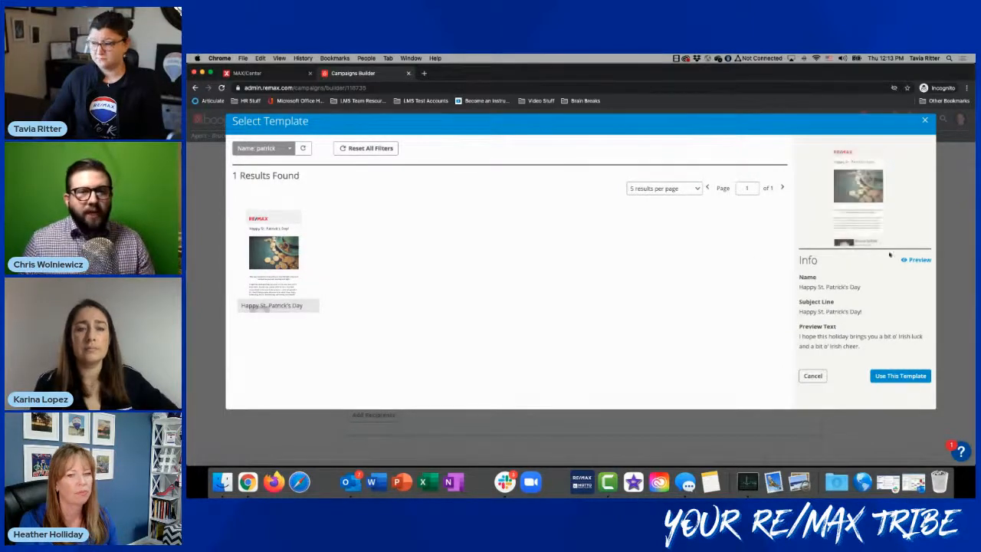
left_click(915, 260)
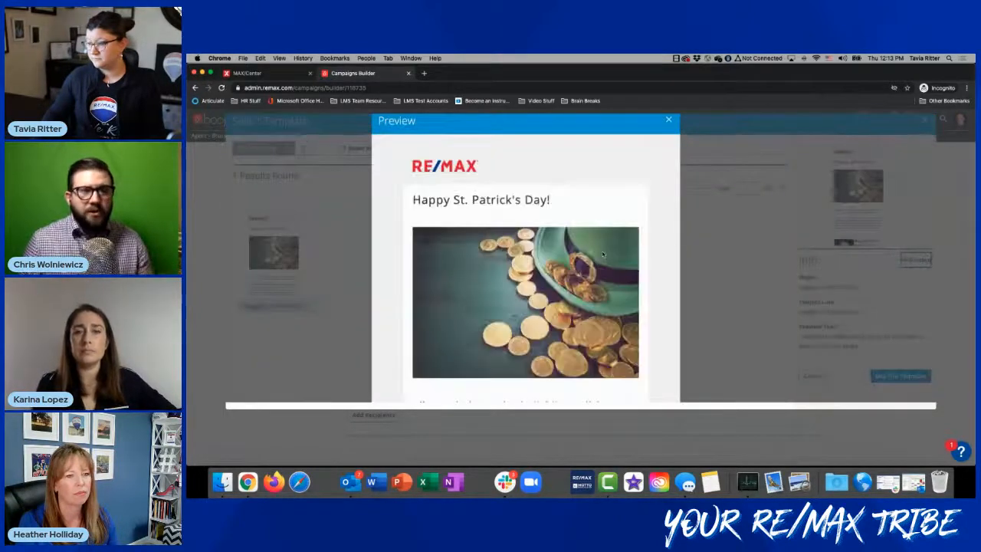
scroll(663, 139, "down", 5)
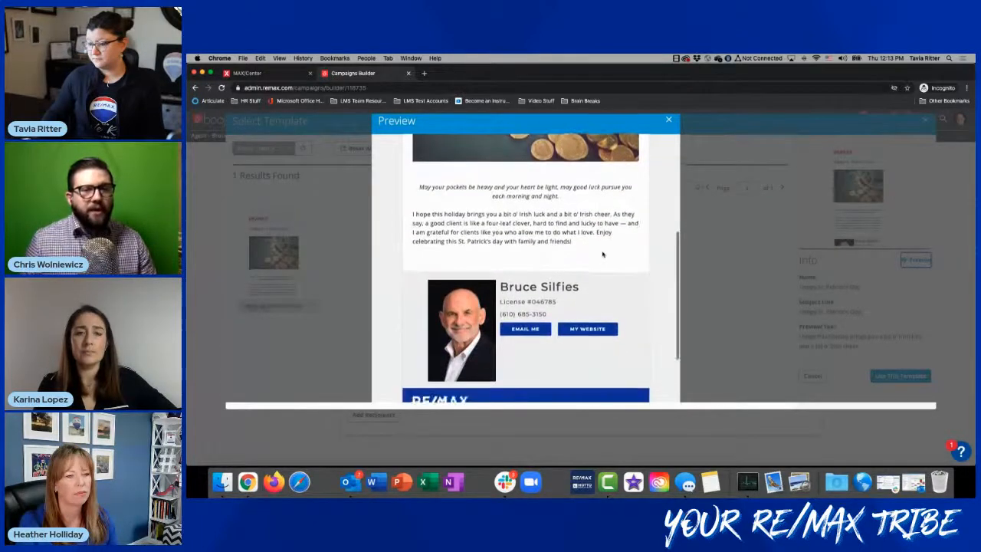
left_click(668, 119)
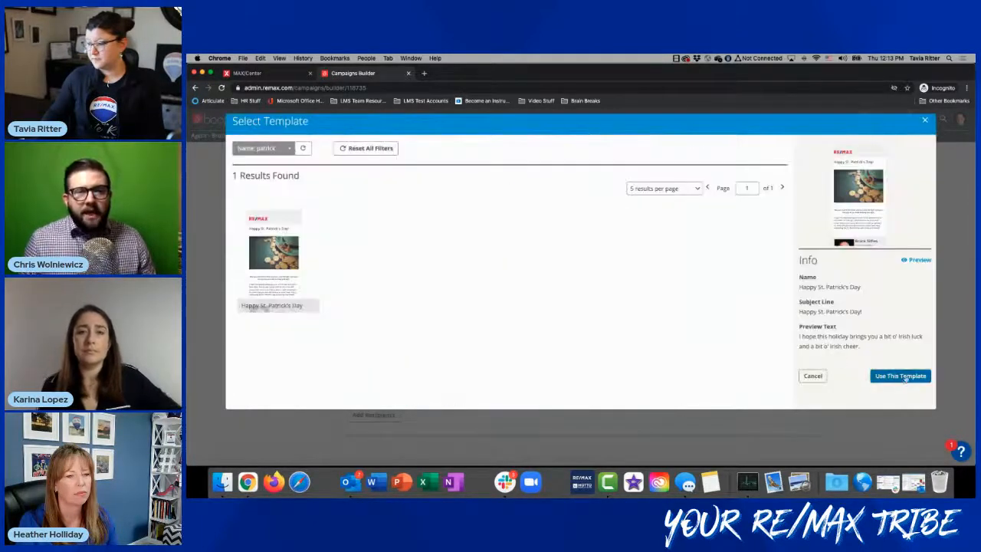
left_click(906, 377)
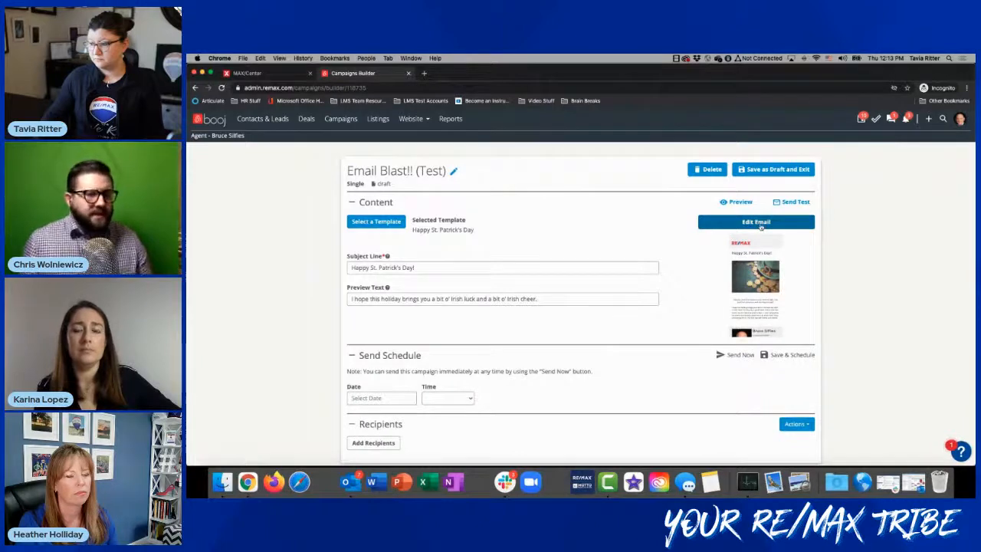
- Edit the email's full-width content block below the image, adding a copy of the "I hope this holiday" paragraph beneath the original
left_click(760, 225)
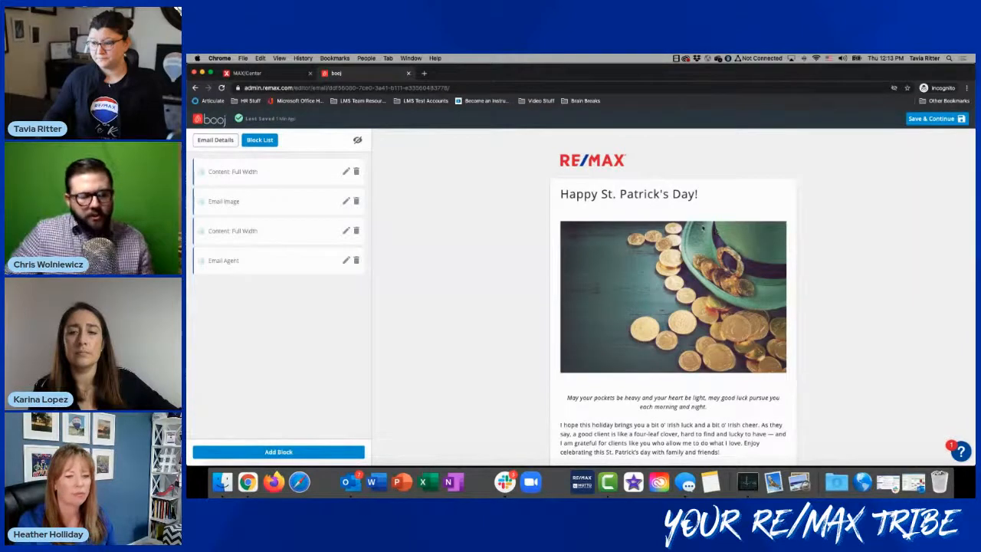
scroll(703, 228, "down", 3)
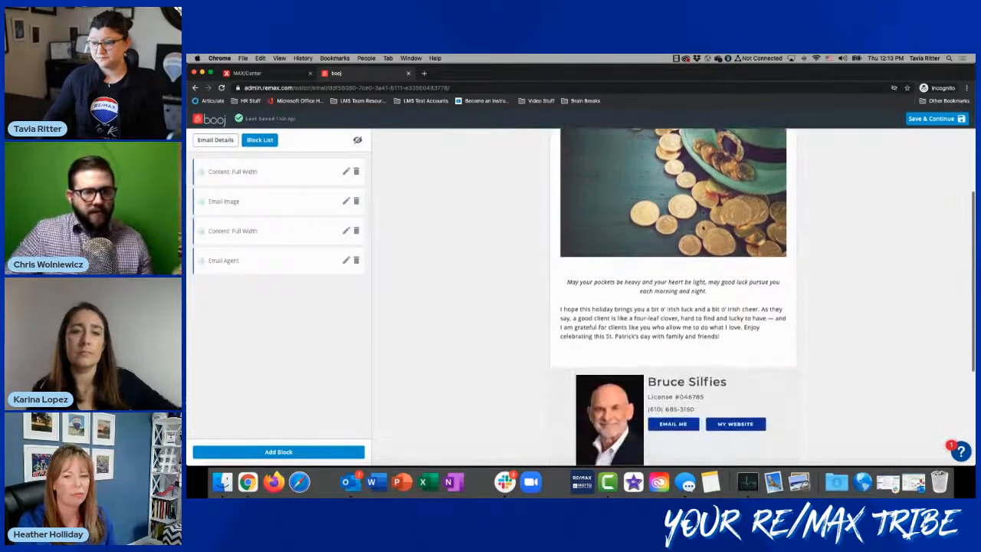
scroll(703, 228, "up", 1)
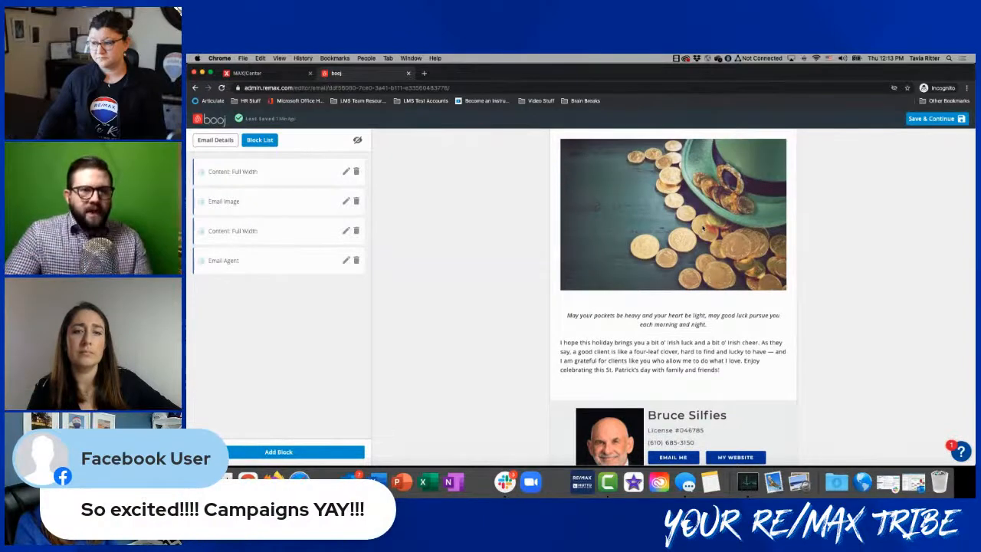
scroll(703, 229, "down", 2)
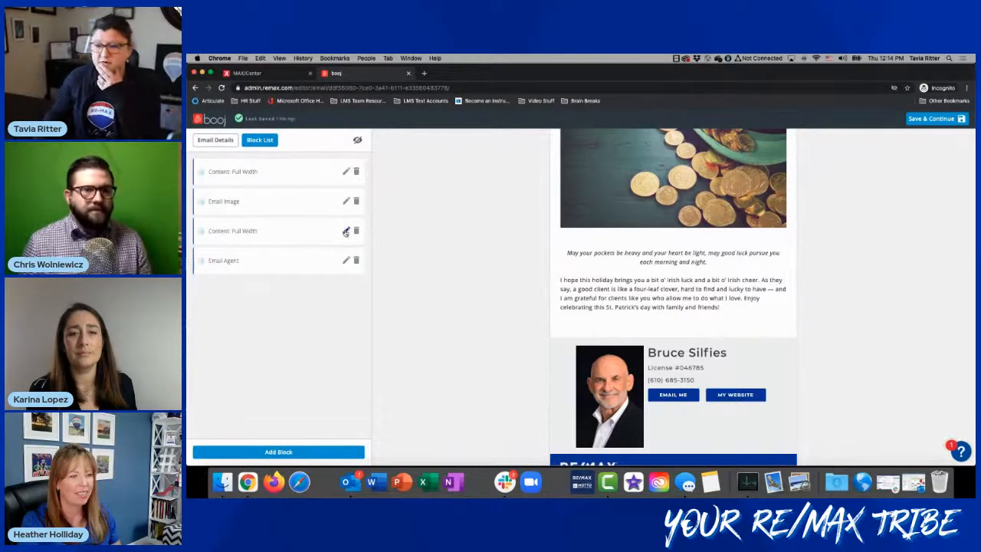
left_click(345, 231)
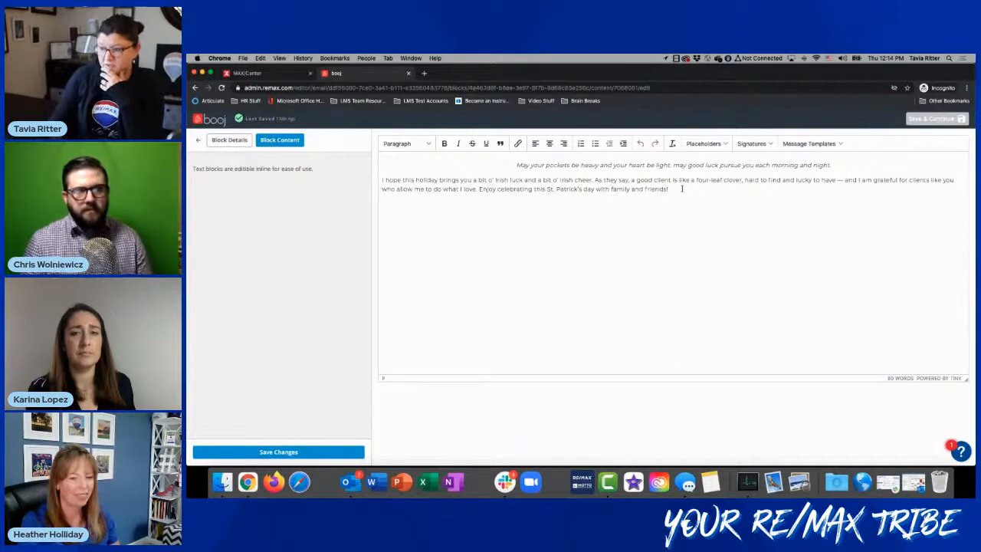
left_click_drag(681, 188, 381, 179)
key("super+c")
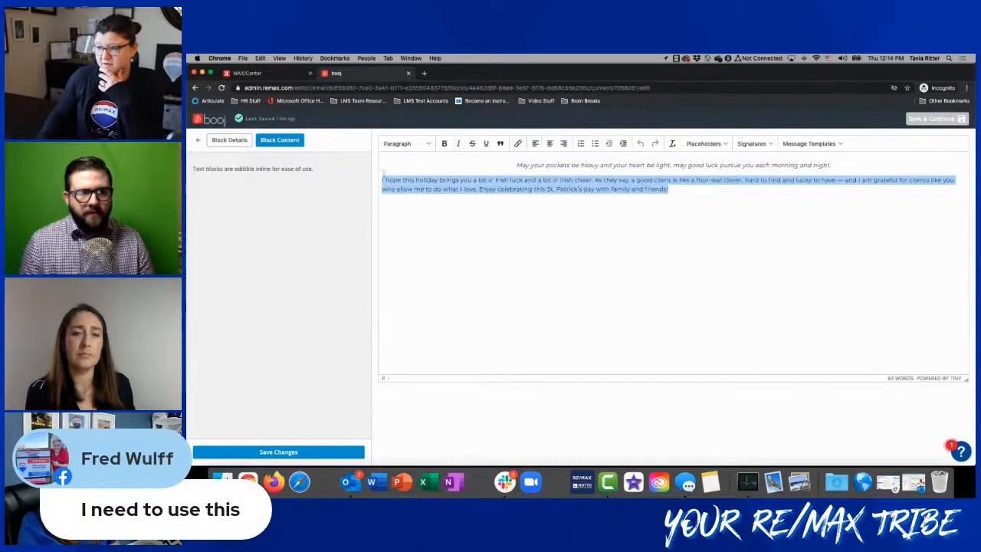
left_click(710, 193)
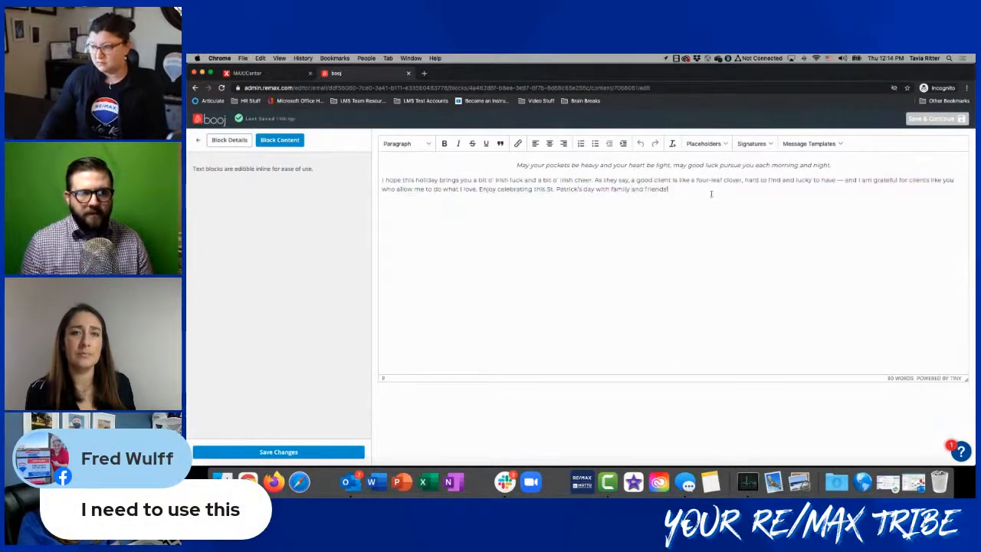
key("super+v")
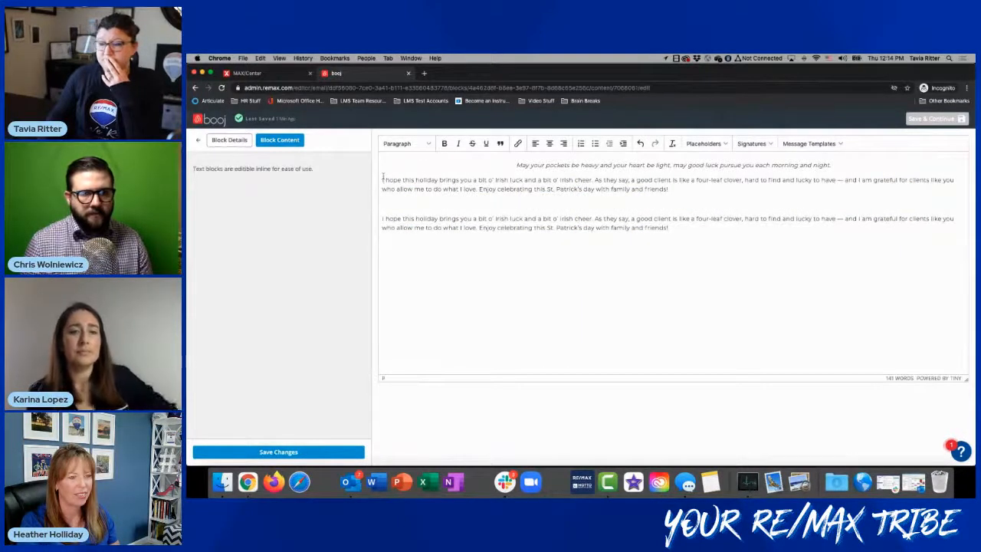
- Insert the {first_name} placeholder on its own line above the first "I hope this holiday" paragraph and save the block
key("Return")
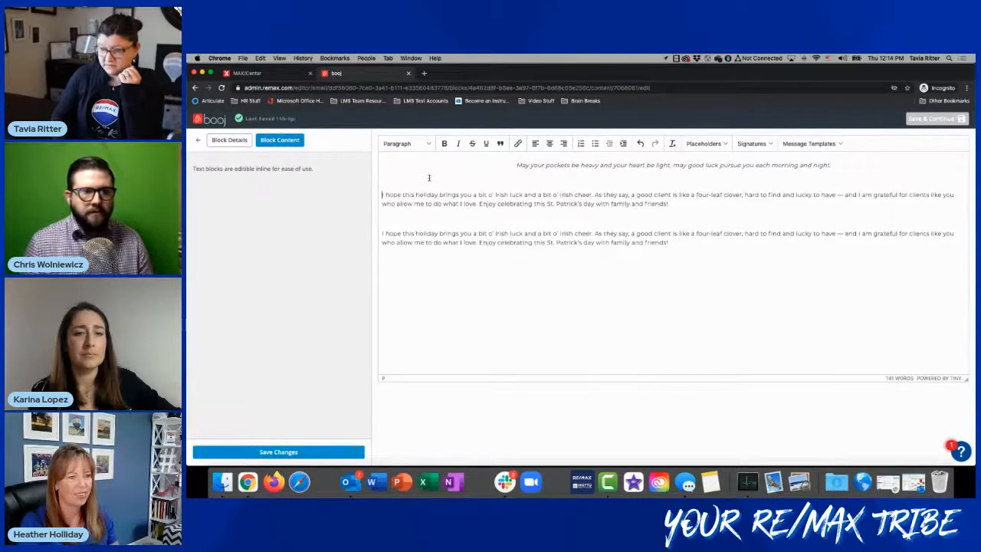
left_click(723, 143)
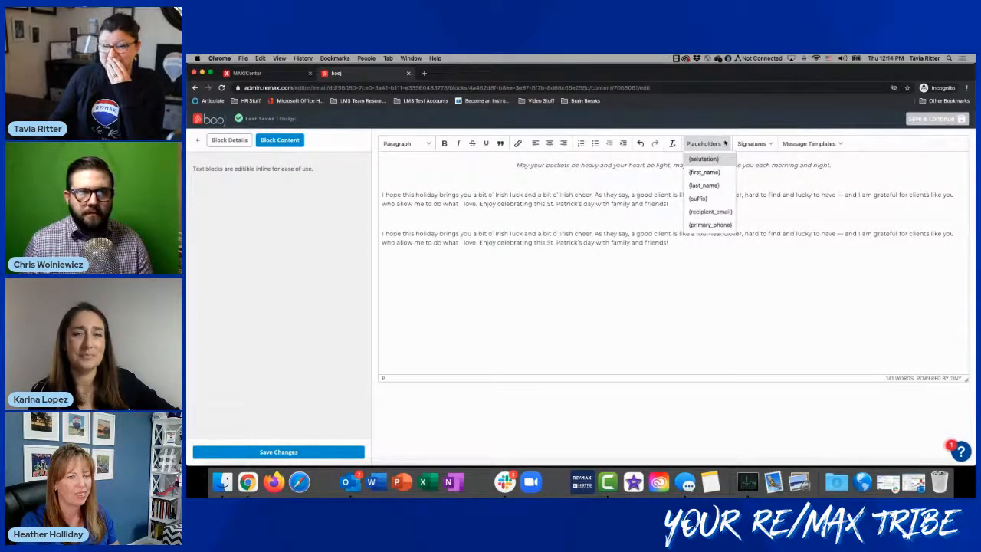
left_click(715, 172)
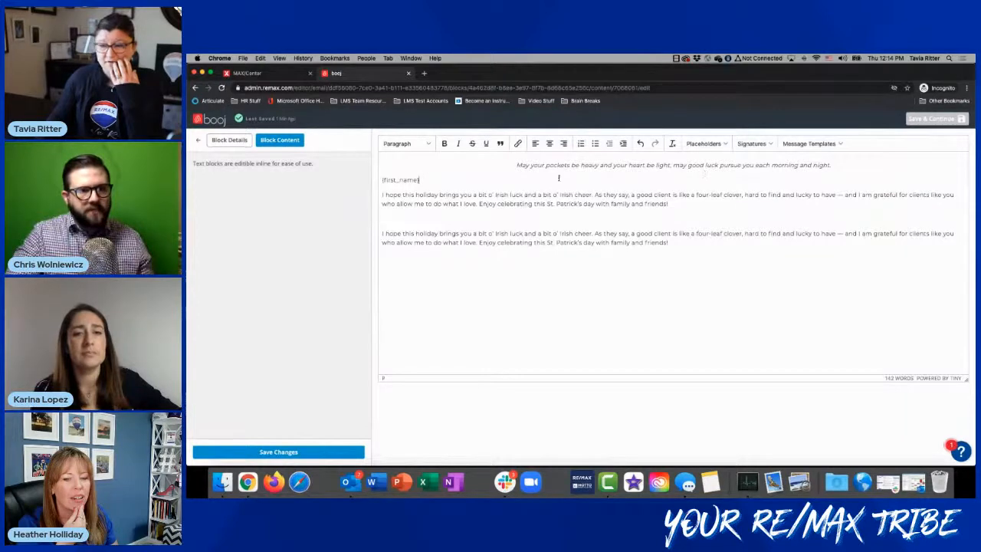
left_click_drag(420, 179, 383, 179)
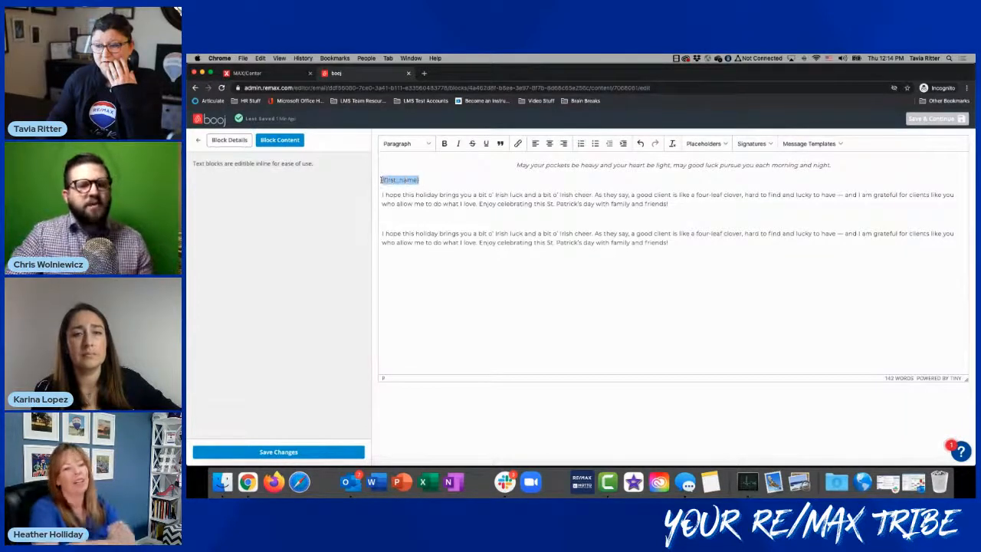
right_click(387, 180)
left_click(397, 163)
left_click_drag(421, 181, 381, 181)
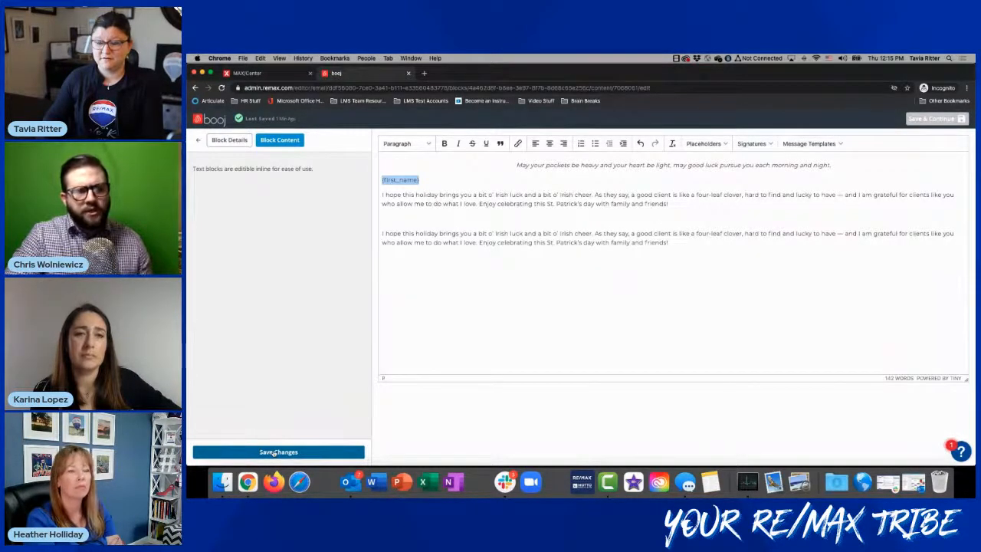
left_click(273, 453)
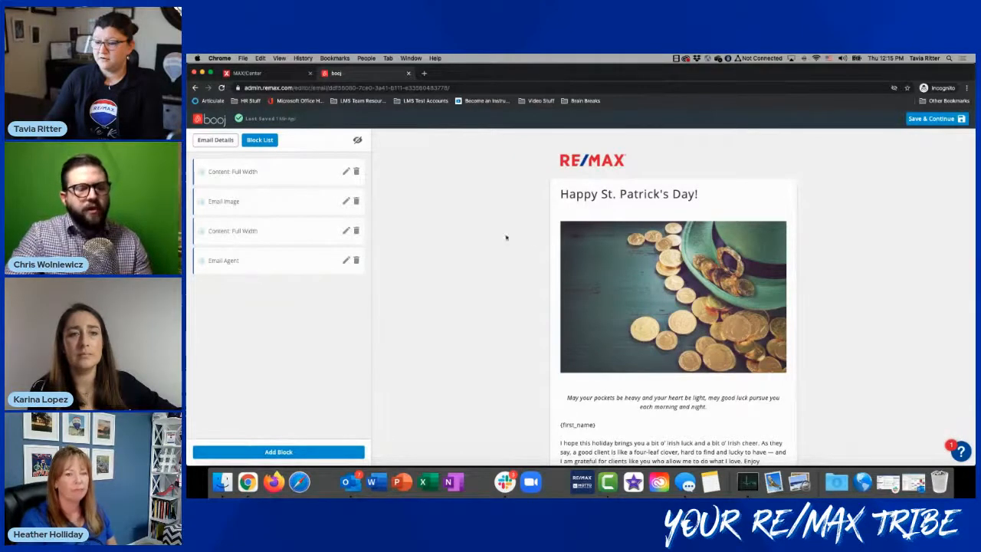
- Reopen the full-width content block below the image and format the duplicated paragraph as a blockquote
left_click(345, 231)
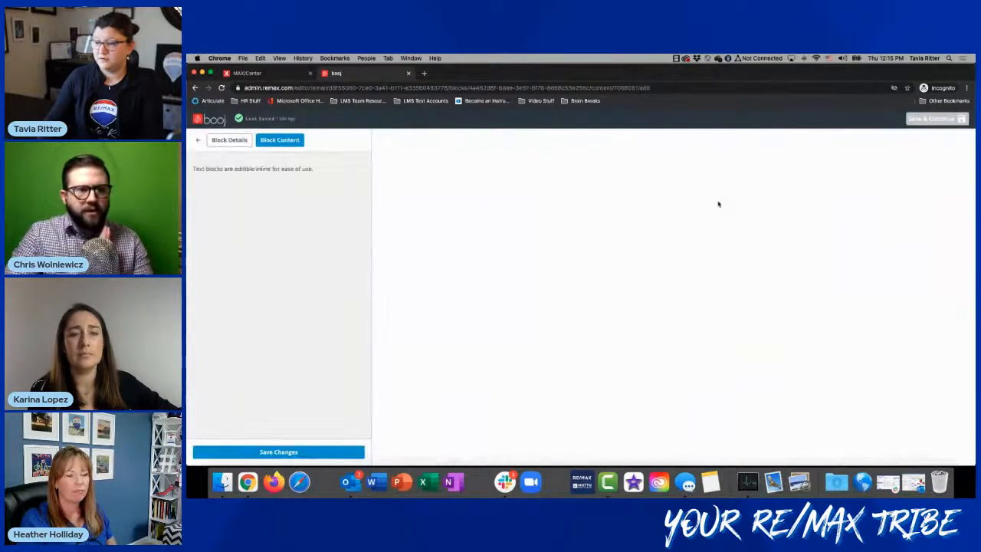
left_click_drag(675, 243, 434, 225)
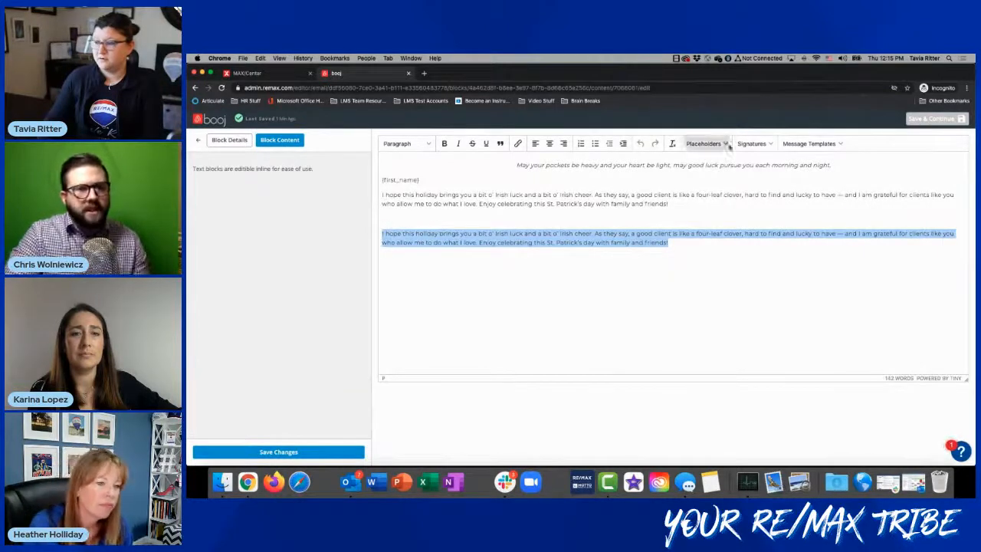
left_click(501, 144)
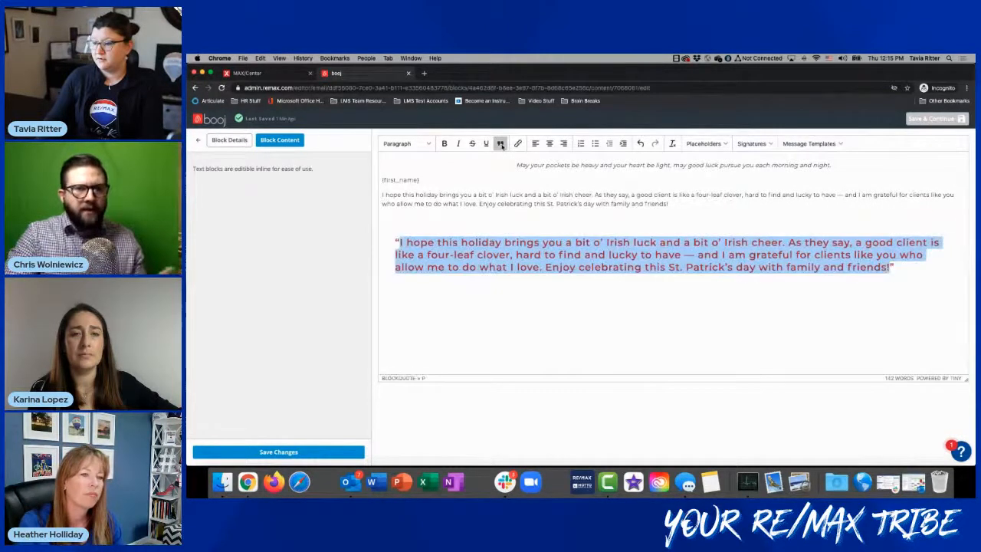
- Format the italic "May your pockets be heavy" line at the start of the content block as Header 3
left_click(506, 220)
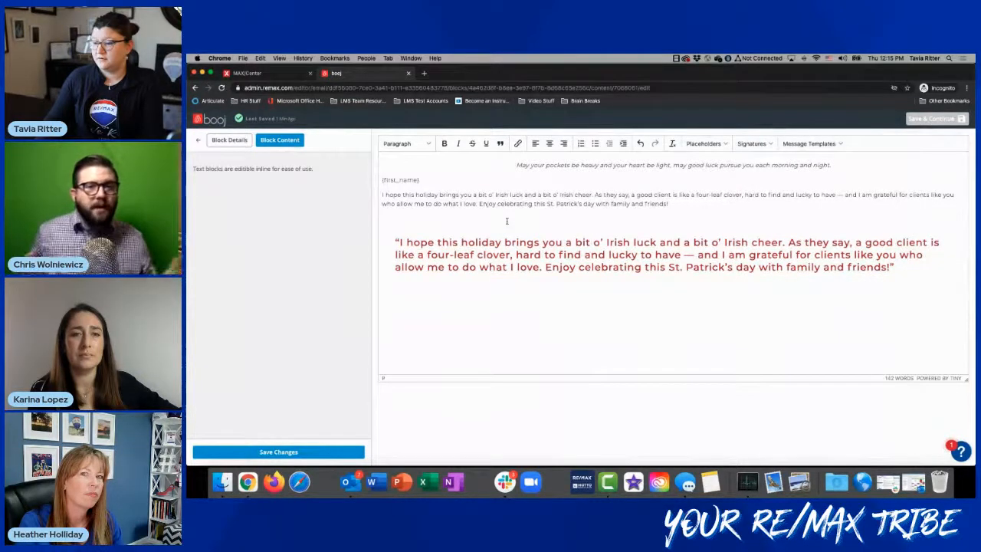
triple_click(578, 165)
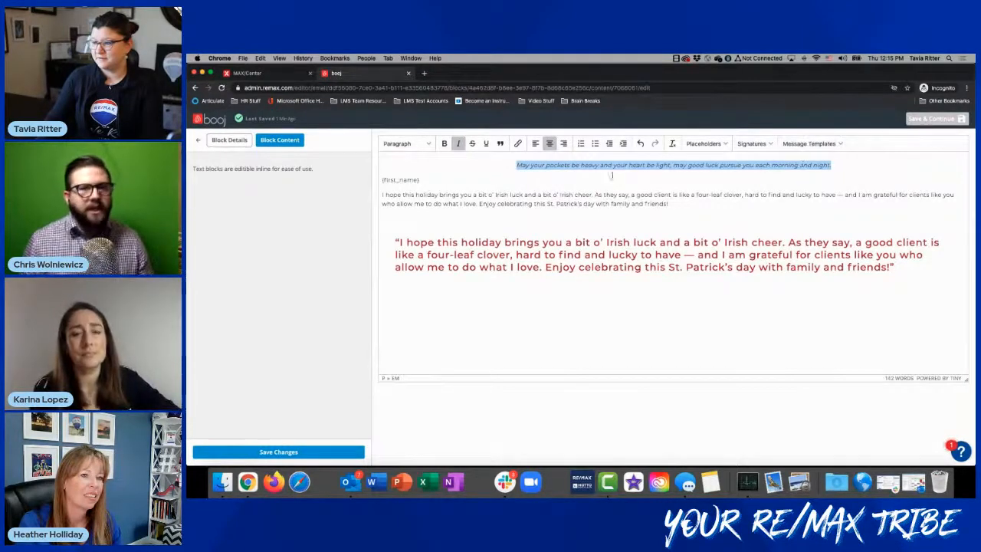
left_click(426, 144)
left_click(420, 198)
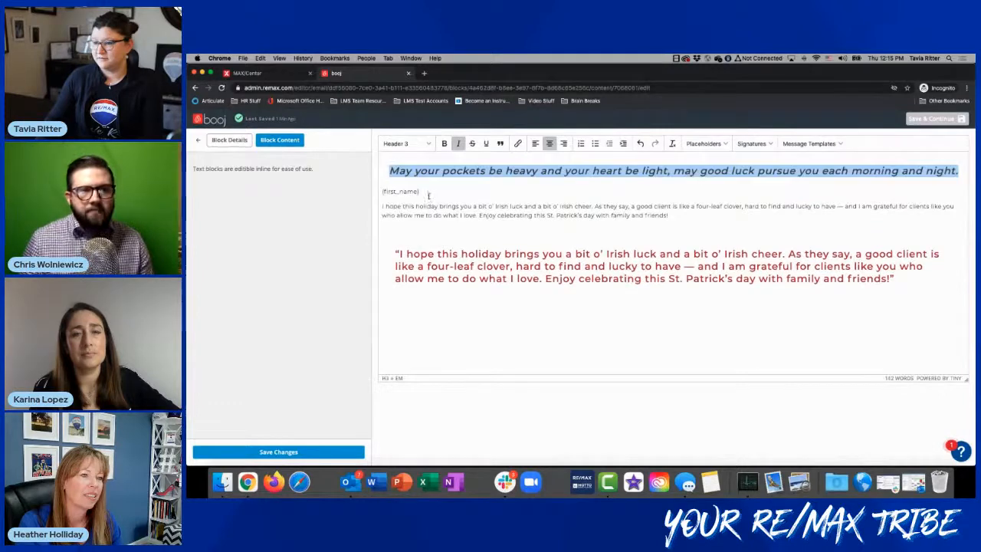
left_click(480, 233)
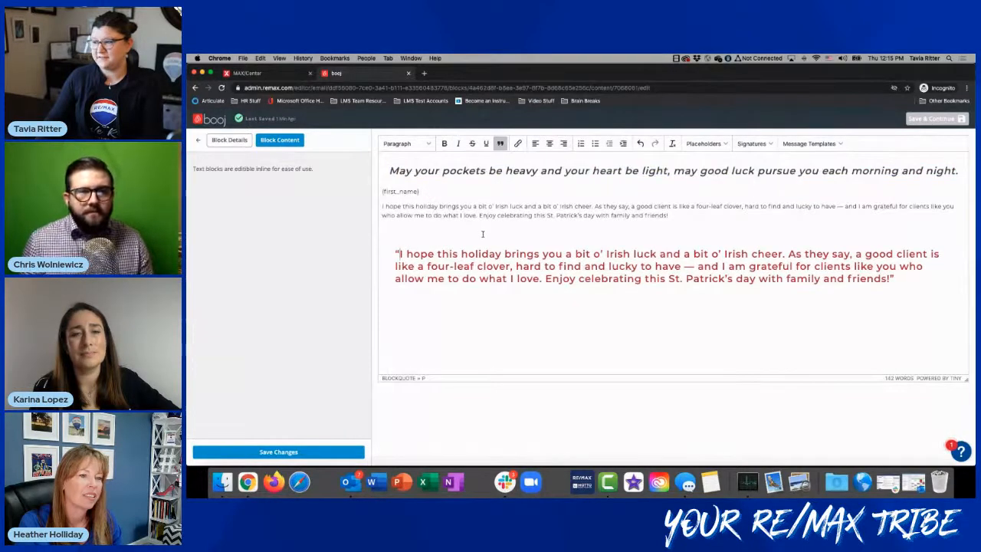
- Copy the {first_name} placeholder, save the block and email, and make the campaign's subject line "Happy St. Patrick's Day, {first_name}!"
left_click(442, 197)
left_click_drag(421, 192, 382, 192)
key("super+c")
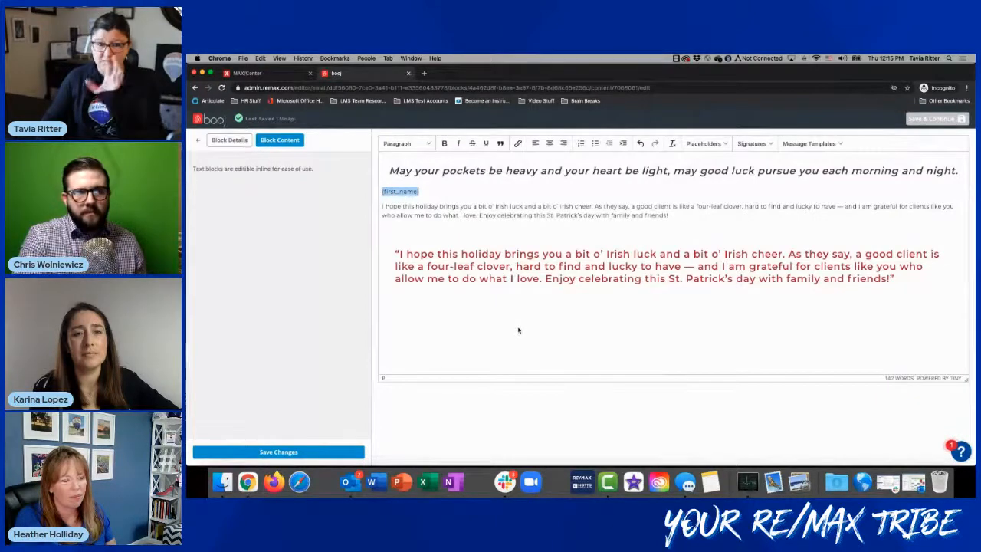
left_click(278, 451)
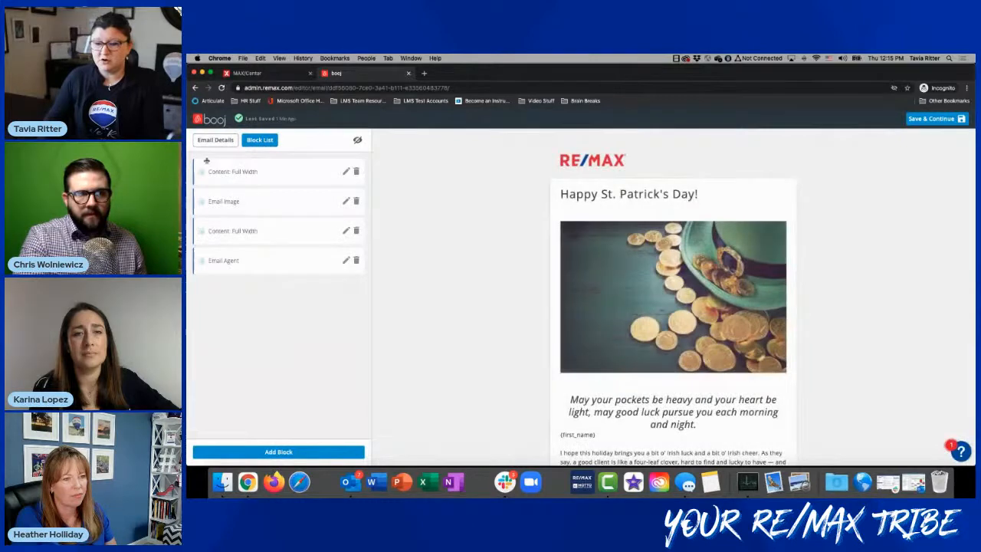
left_click(942, 119)
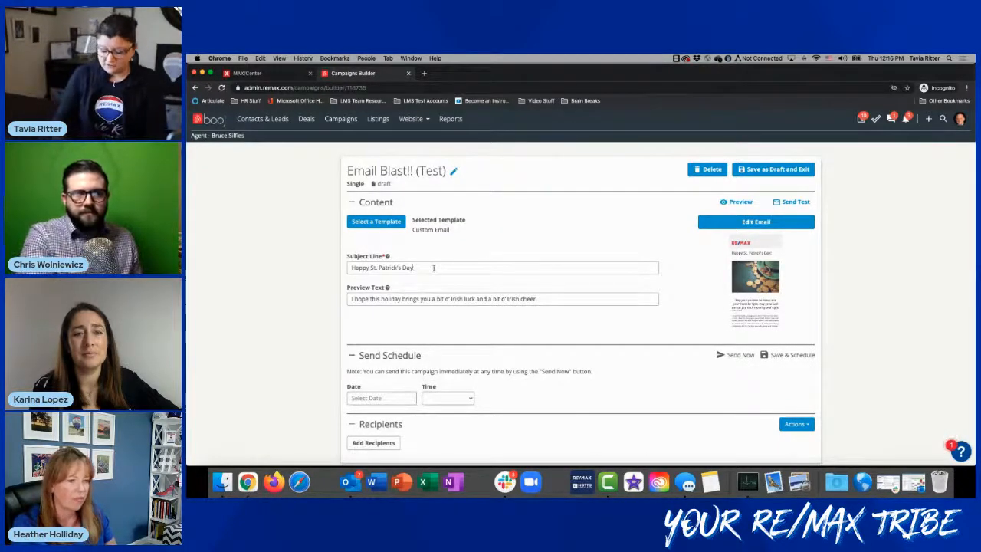
key("super+v")
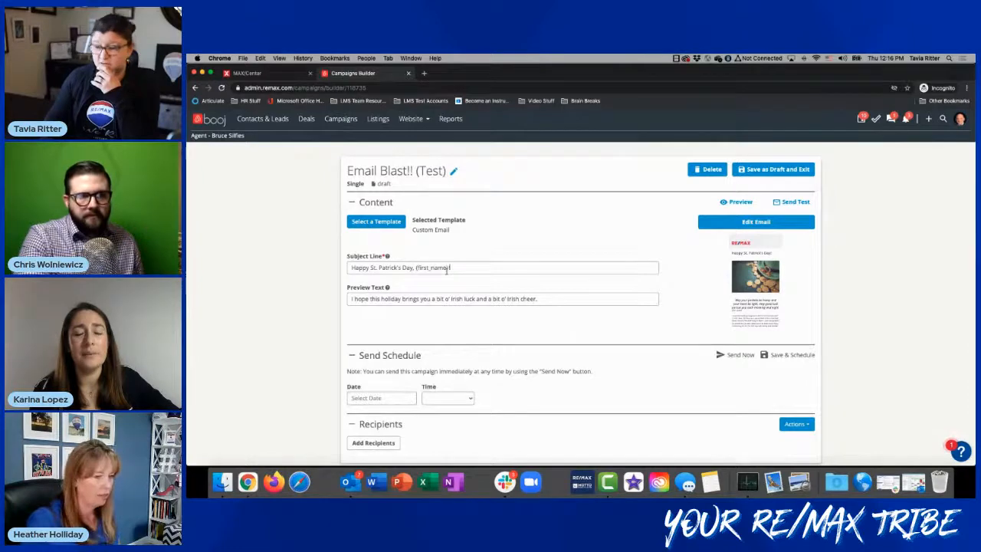
- Schedule the campaign to send on 03/17/2021 at 2:00 am
scroll(448, 275, "down", 1)
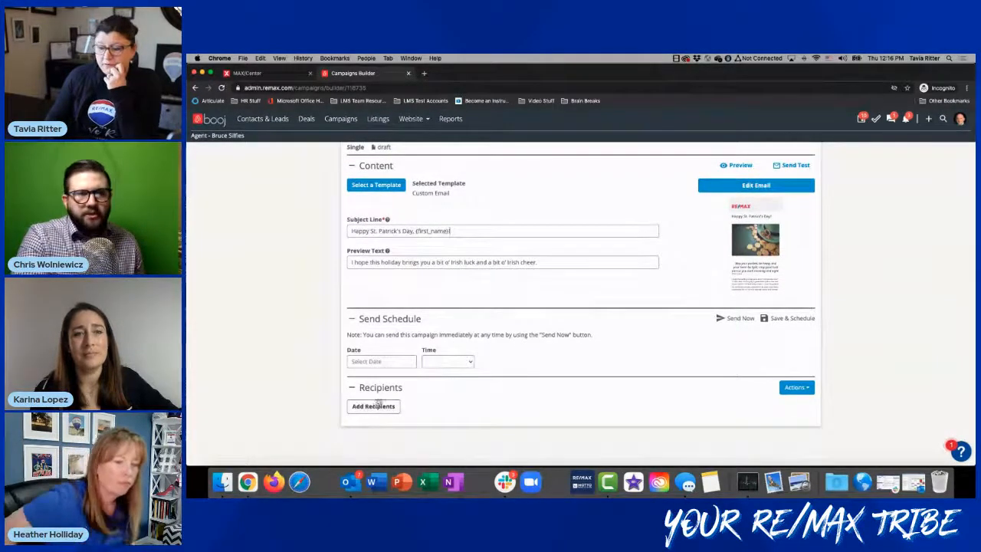
left_click(390, 365)
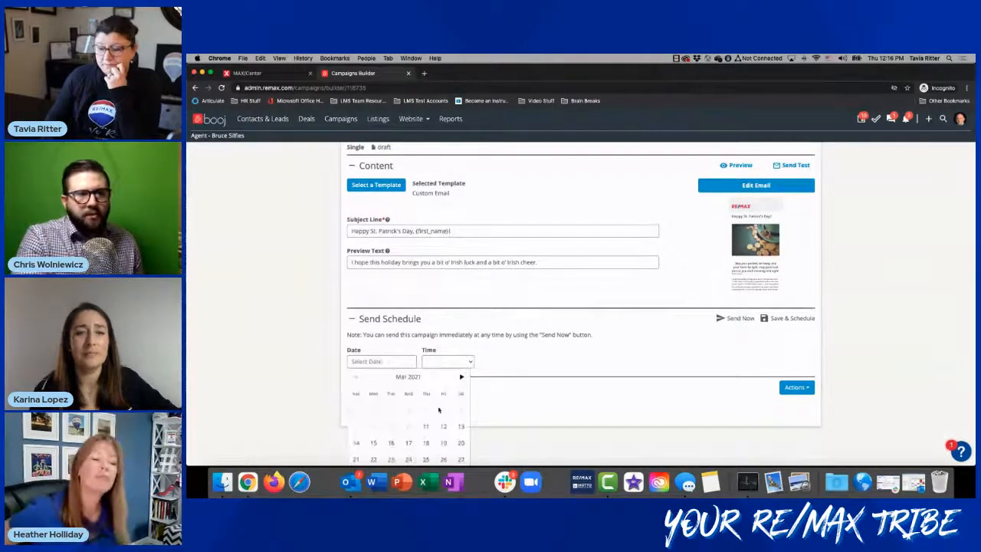
left_click(412, 444)
left_click(469, 362)
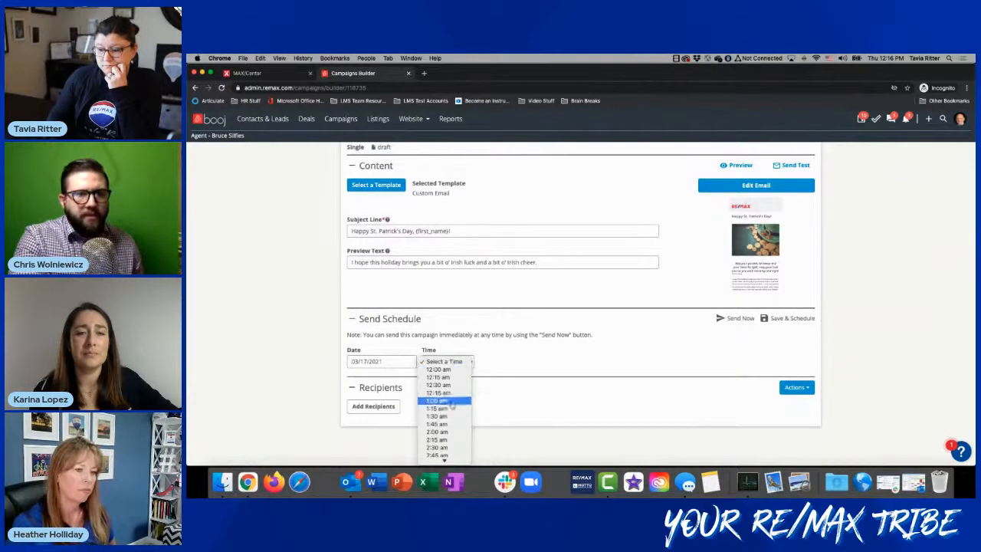
left_click(436, 432)
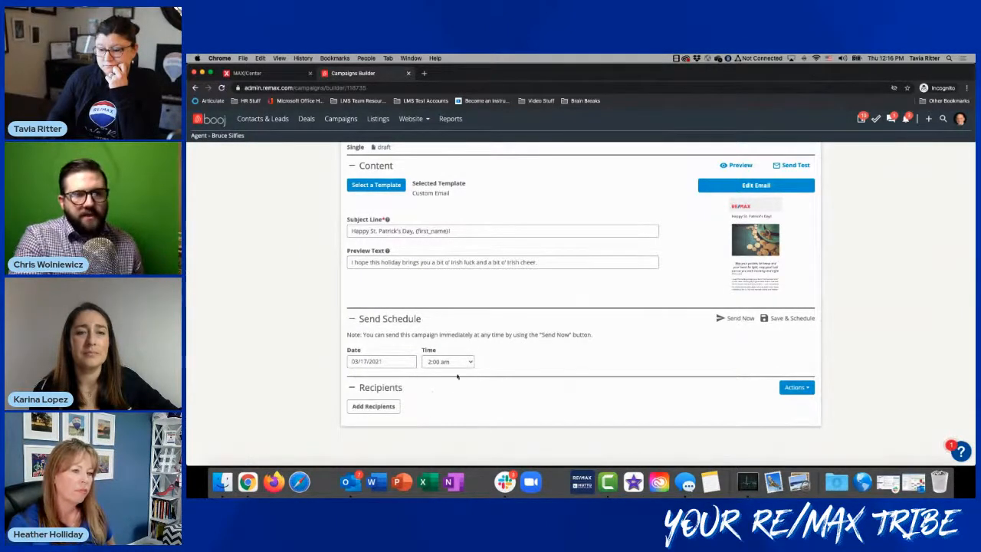
- Add recipients to the campaign by loading the saved "Test 2" recipient list
left_click(373, 406)
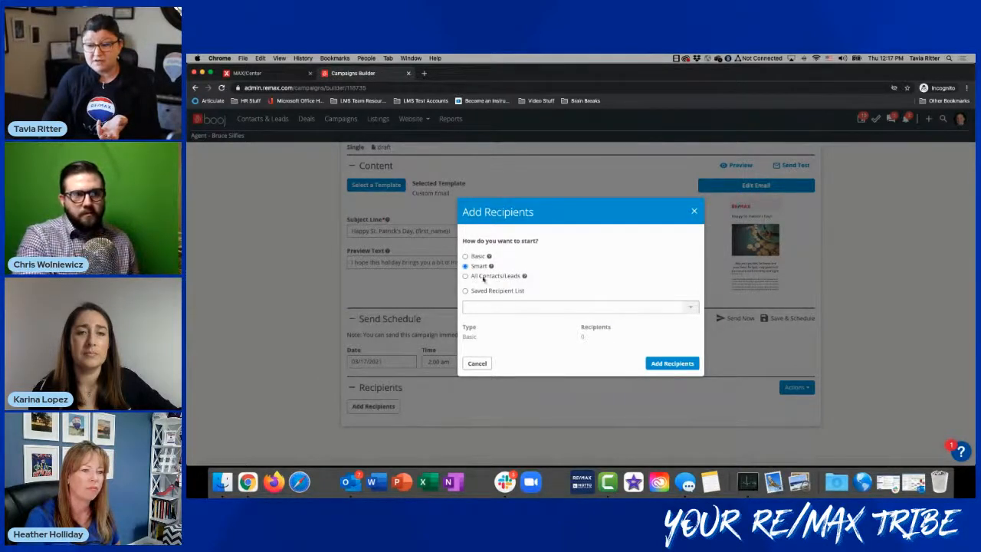
left_click(465, 277)
mouse_move(525, 276)
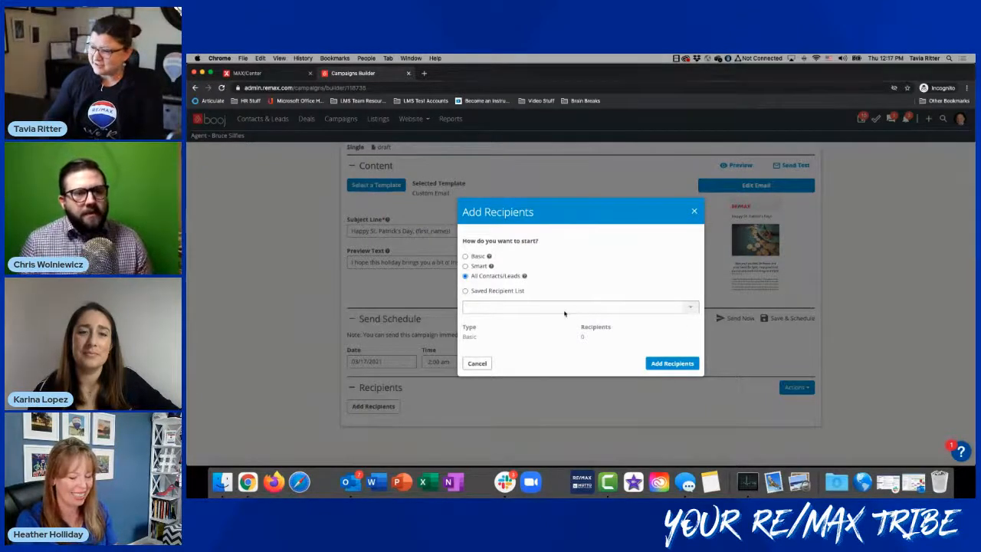
left_click(487, 292)
left_click(488, 309)
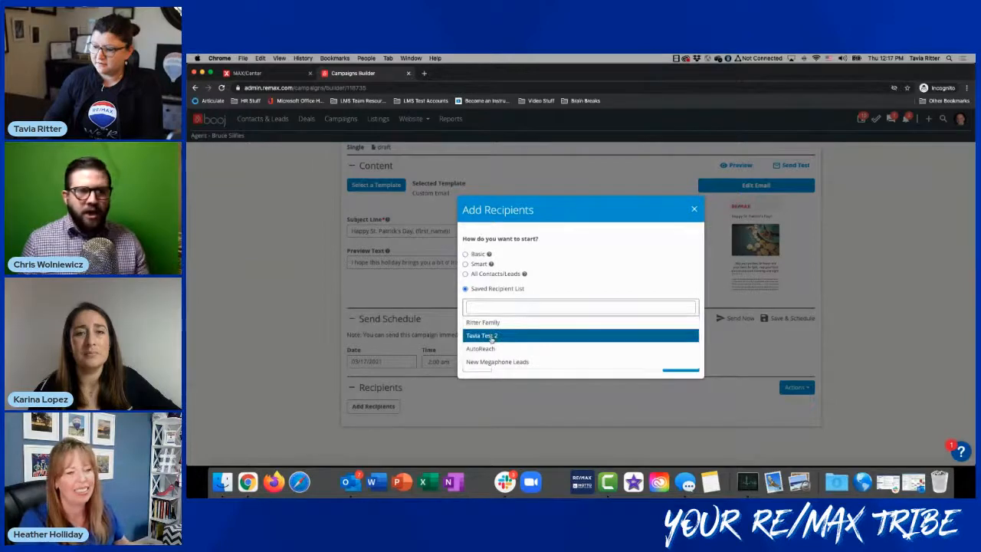
left_click(498, 333)
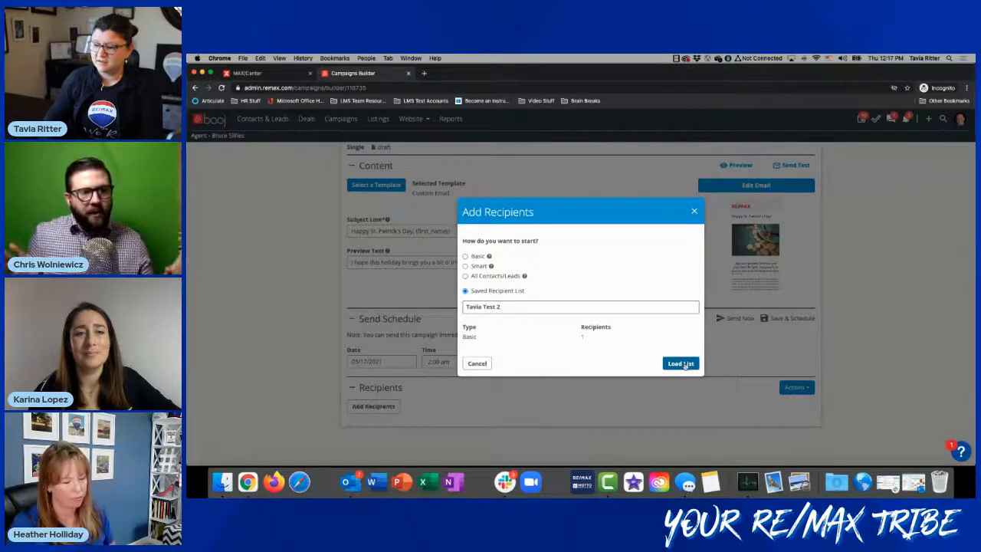
left_click(681, 364)
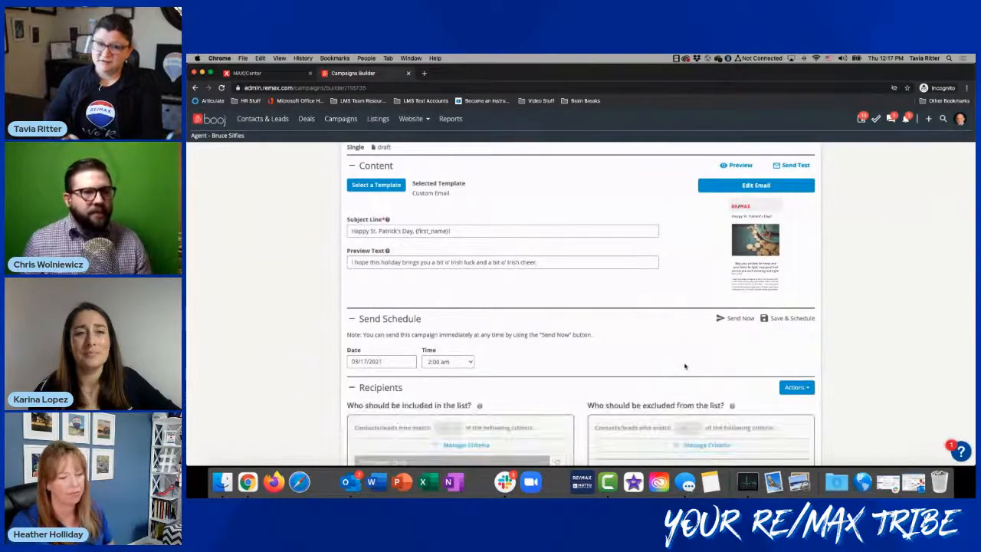
- Review the loaded recipients and the criteria available for including contacts in the list
scroll(685, 366, "down", 3)
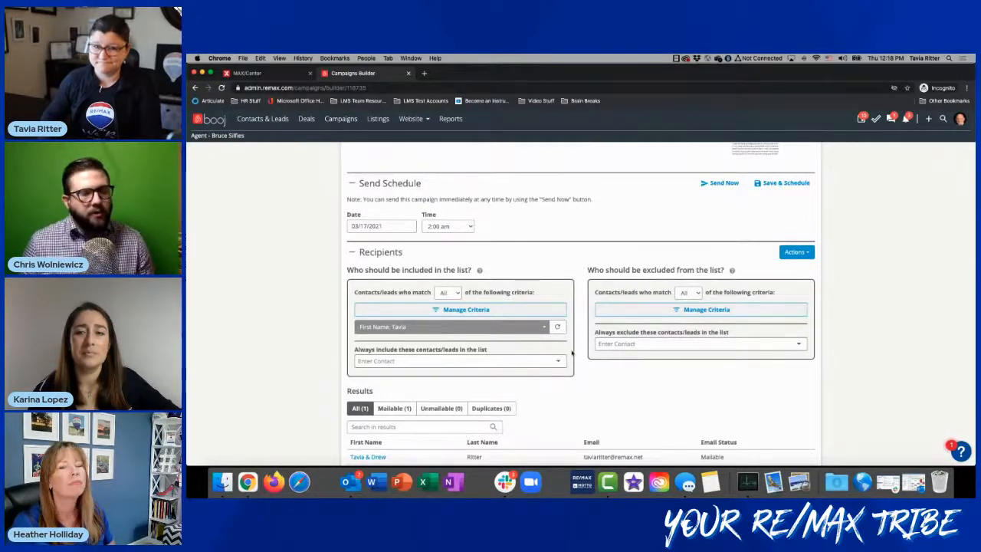
scroll(572, 352, "down", 1)
scroll(572, 352, "down", 2)
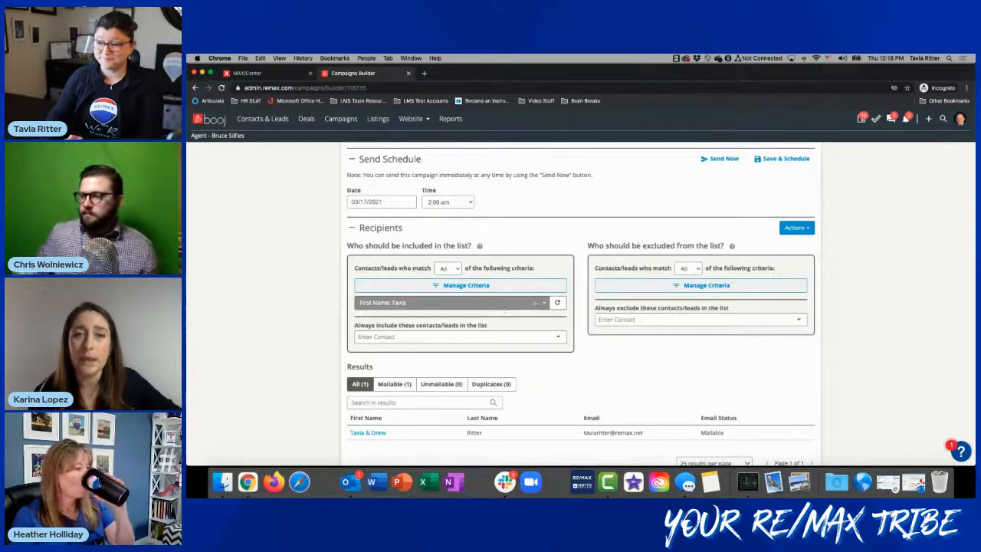
left_click(458, 286)
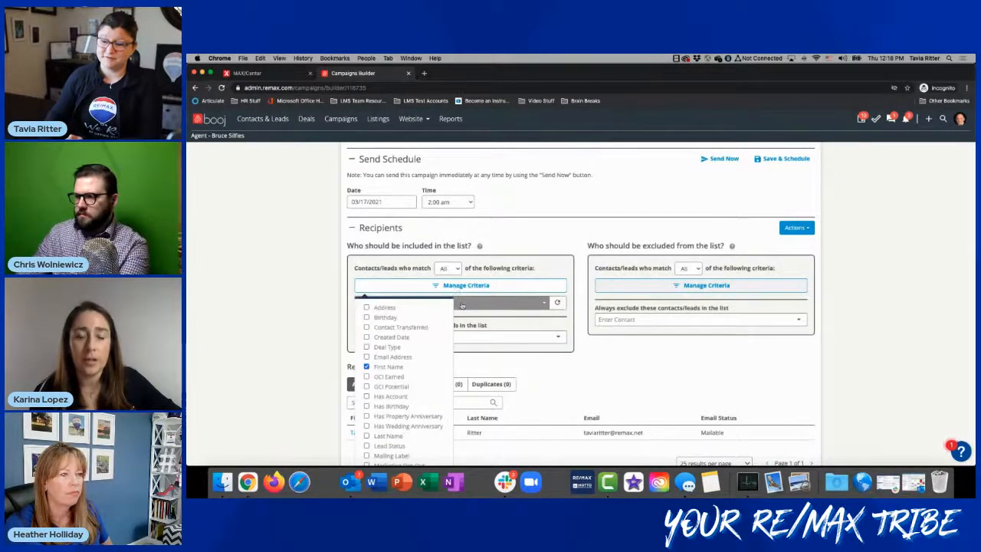
scroll(462, 305, "down", 3)
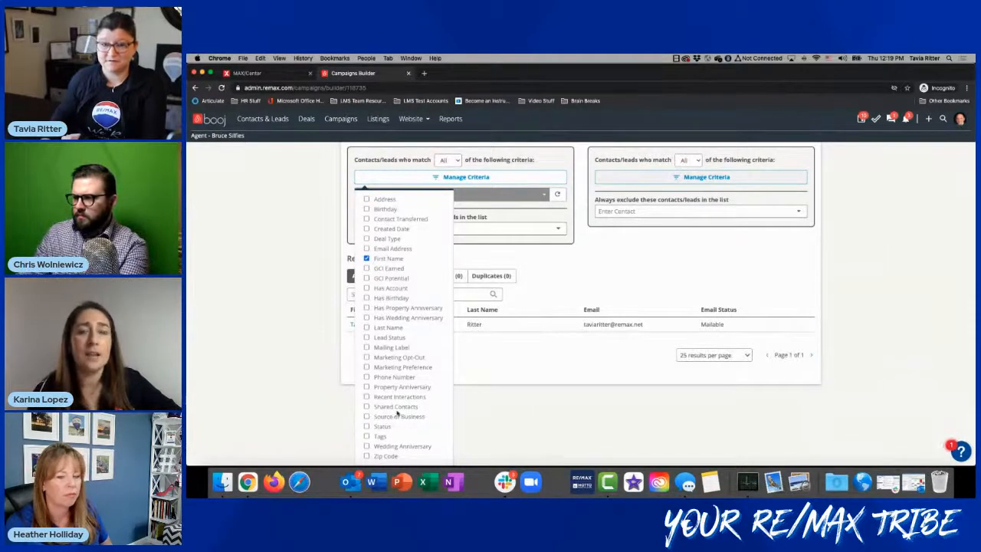
scroll(397, 414, "up", 2)
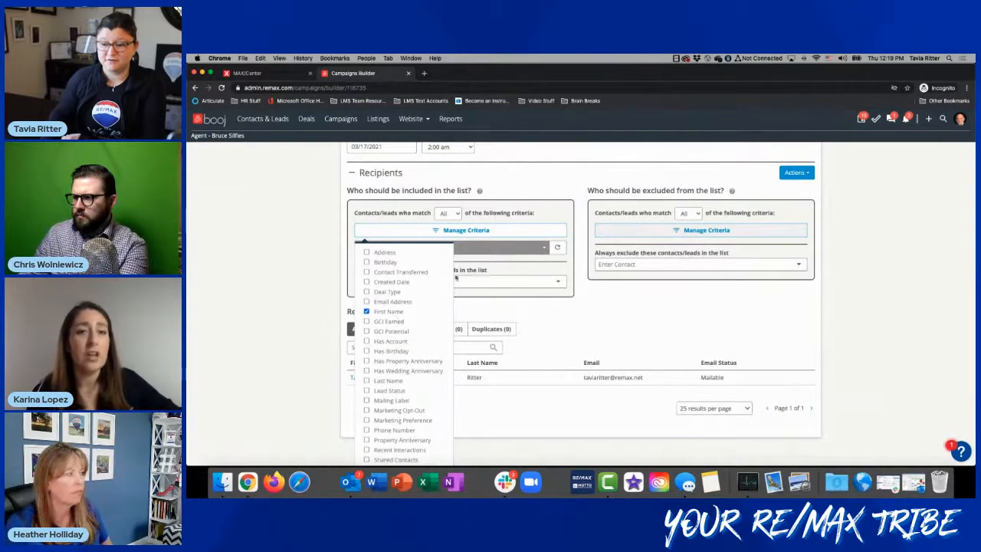
left_click(498, 264)
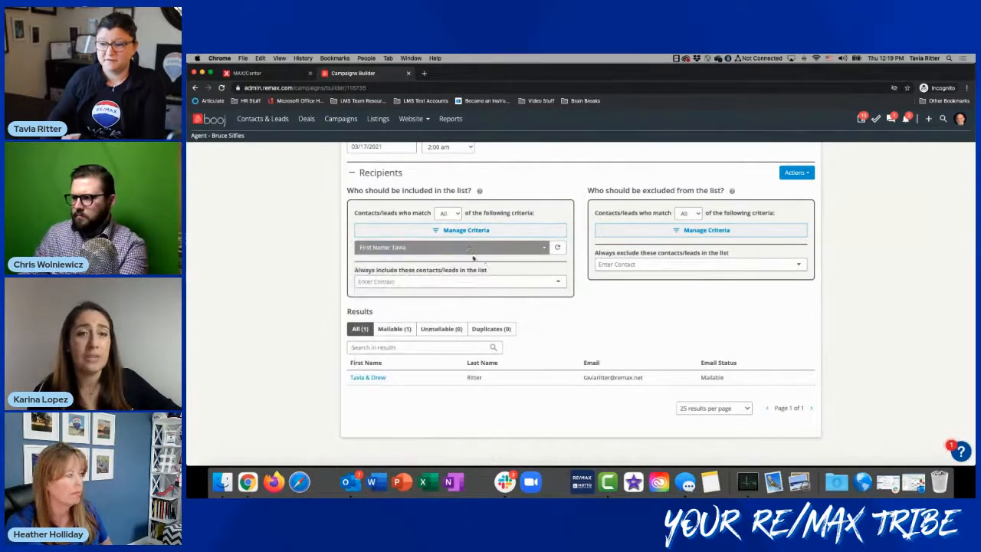
- Examine the All/Any match options and the First Name criterion for included contacts
left_click(456, 214)
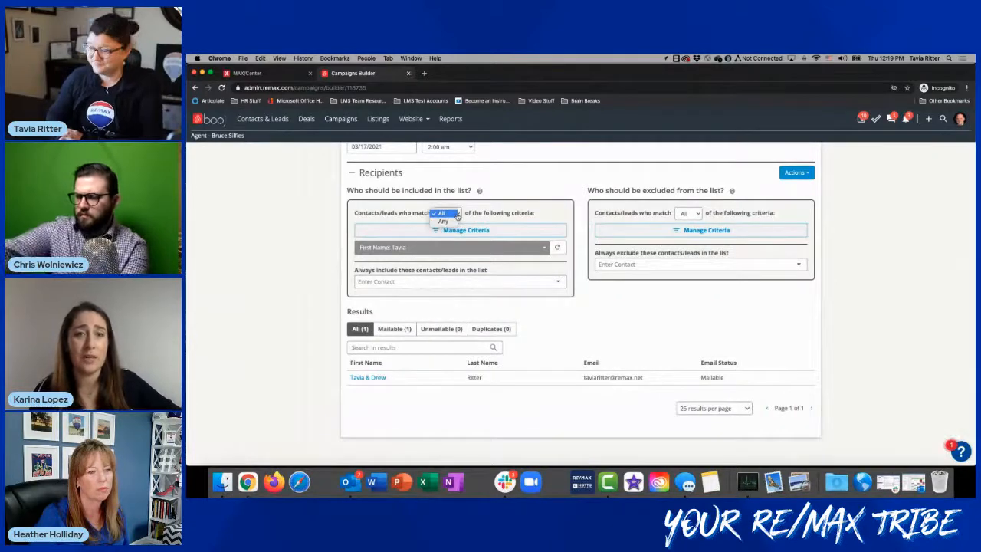
left_click(514, 197)
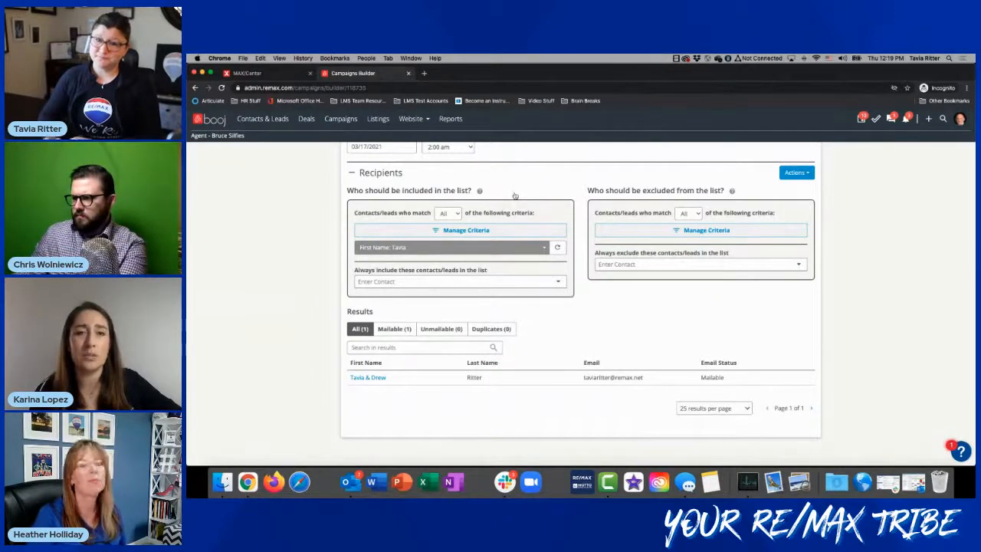
scroll(514, 196, "down", 1)
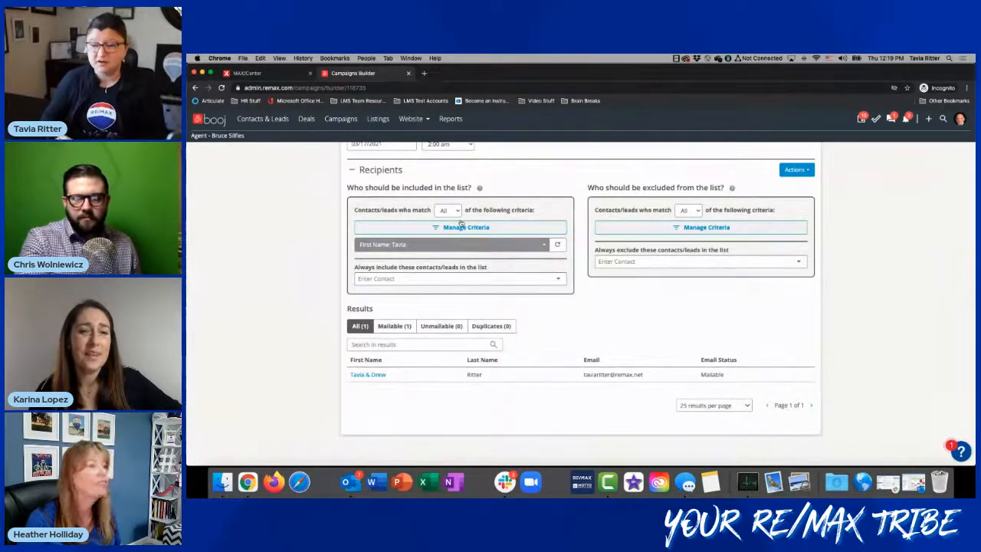
left_click(392, 247)
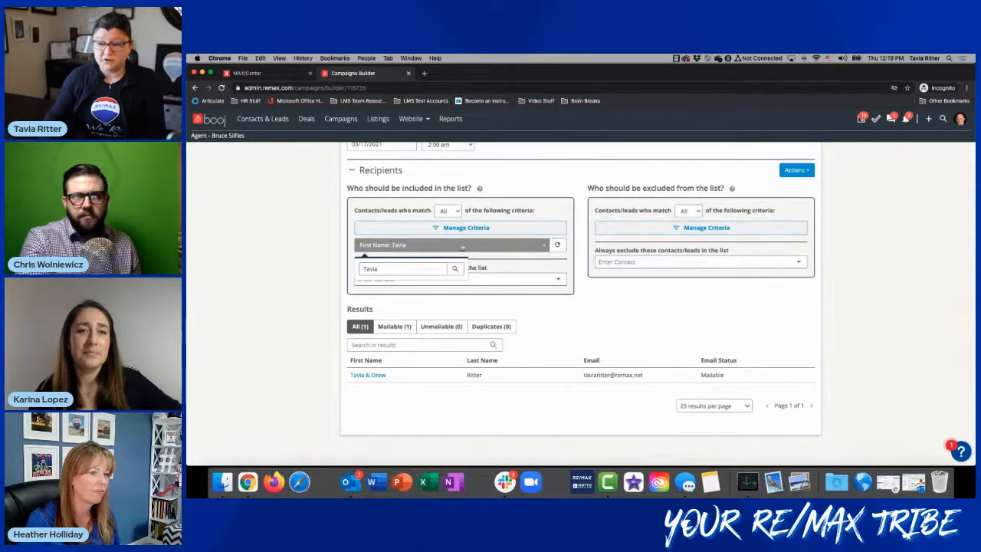
left_click(540, 246)
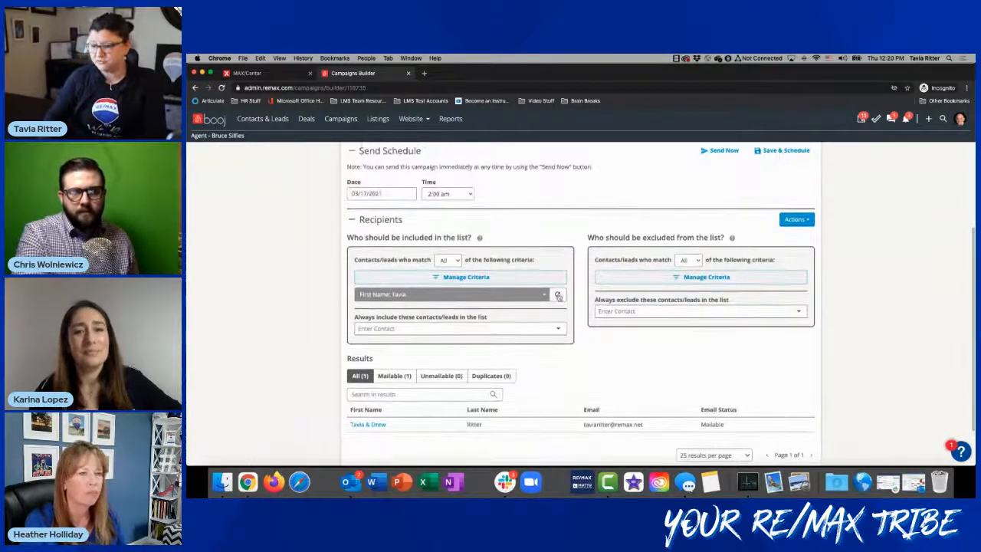
left_click(458, 262)
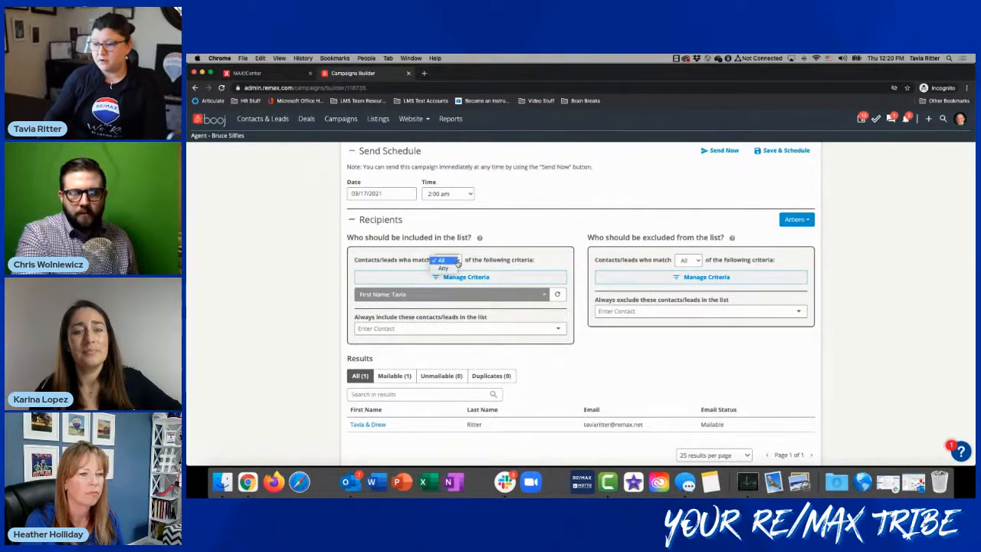
left_click(420, 334)
- Search for a contact by first name and add them to the contacts always included in the recipient list
left_click(407, 331)
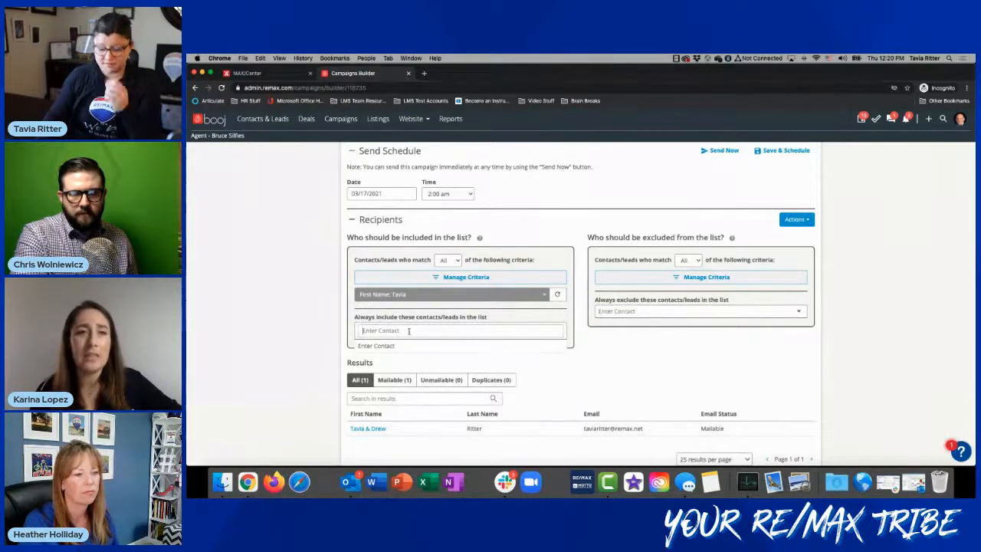
type("hannah")
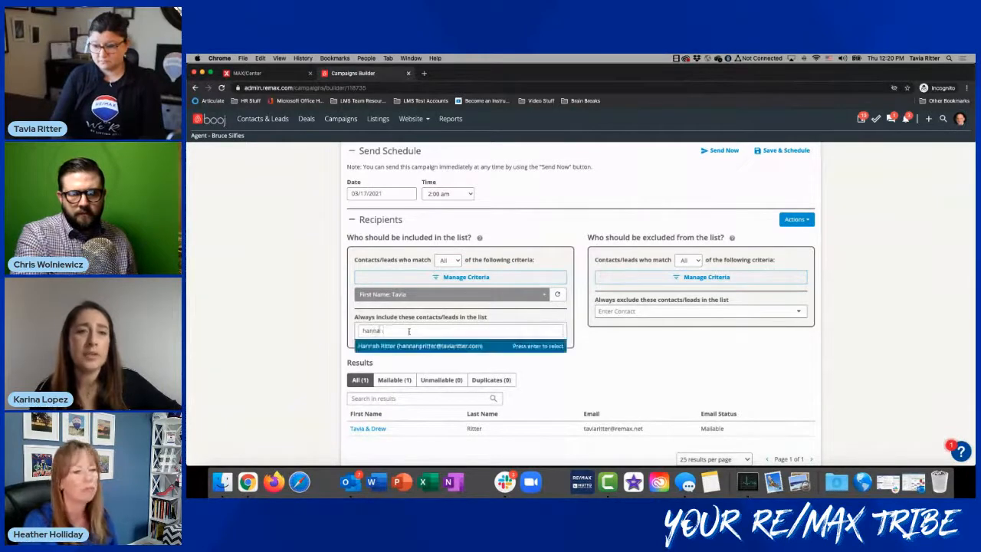
left_click(423, 346)
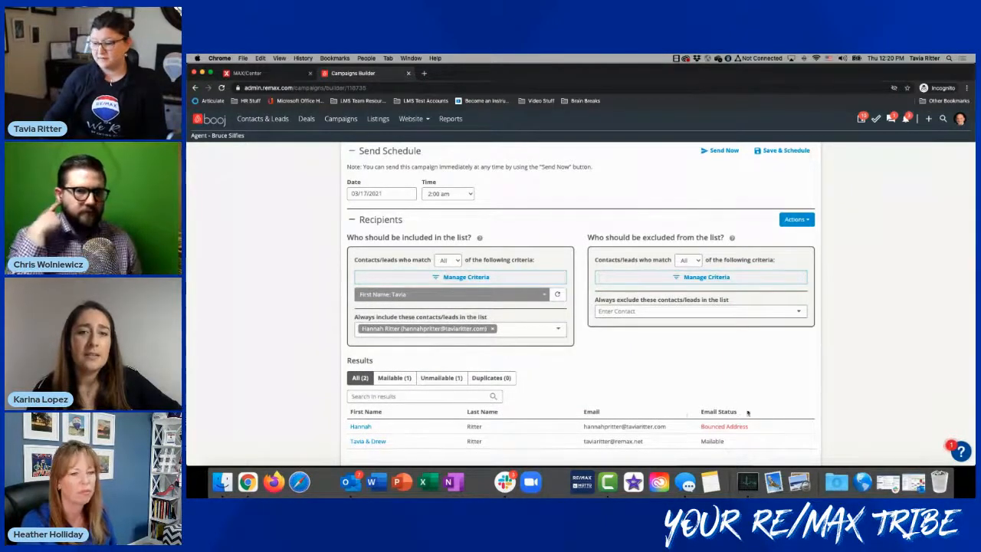
- Filter the recipient results to the unmailable contacts and then to the mailable ones
scroll(698, 397, "down", 2)
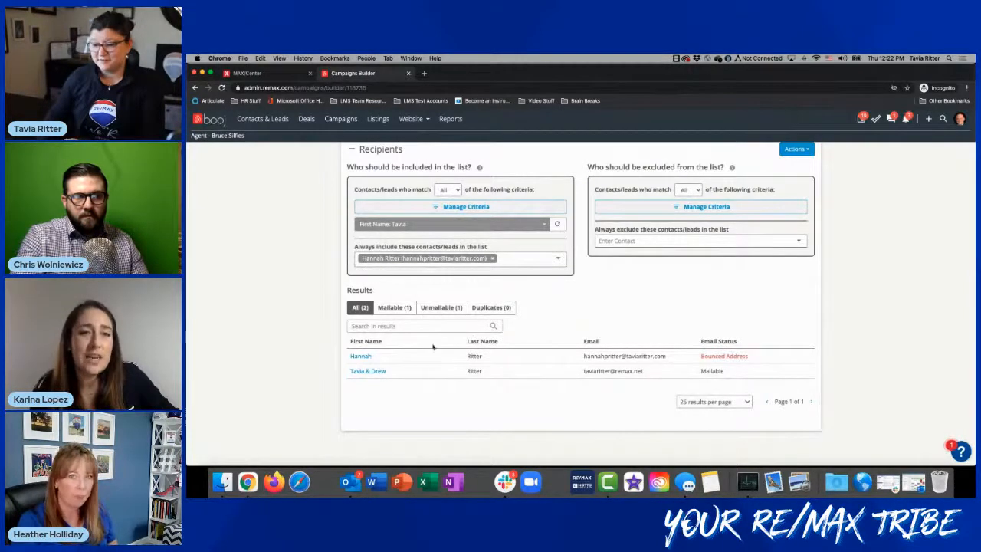
left_click(438, 307)
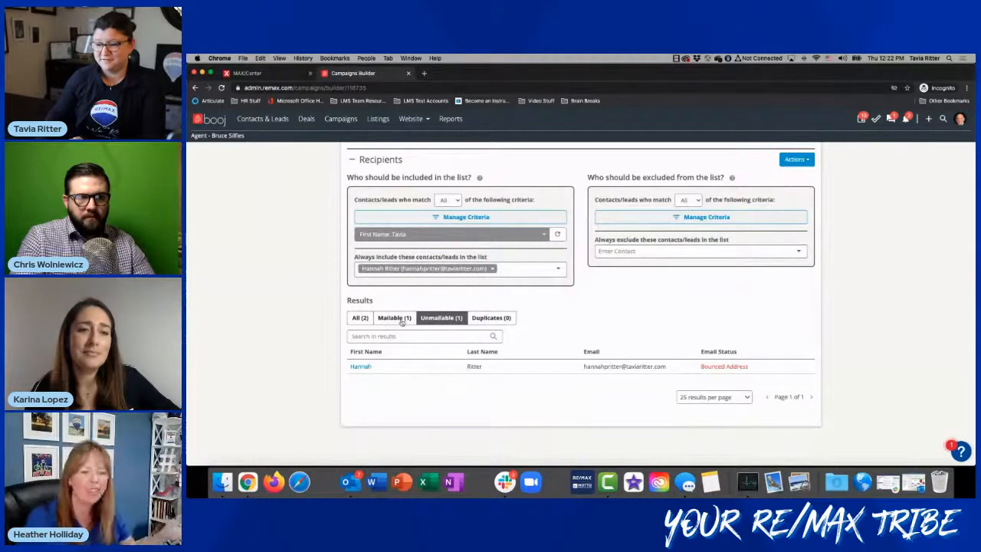
left_click(400, 319)
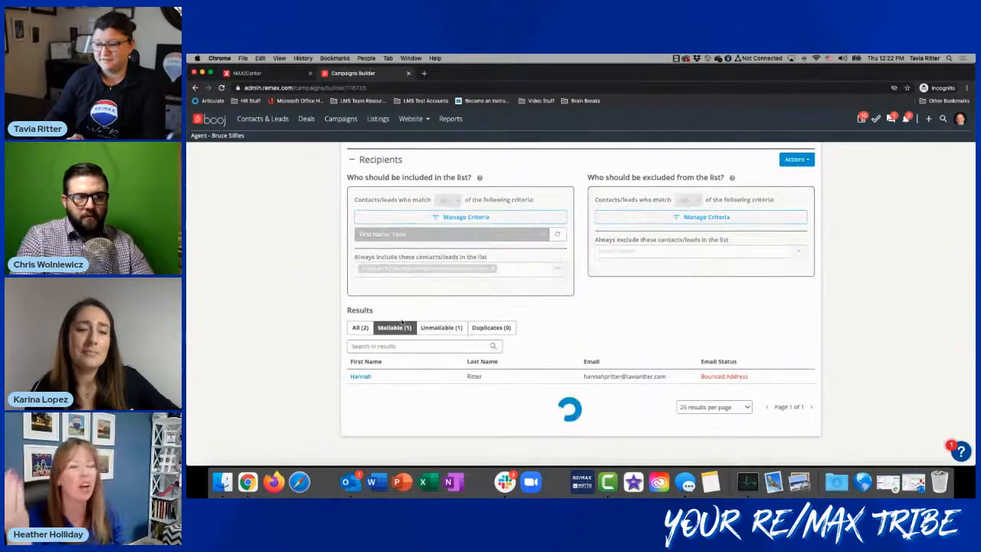
- Show the unmailable recipients, and save the email blast campaign as a draft and exit it
left_click(445, 326)
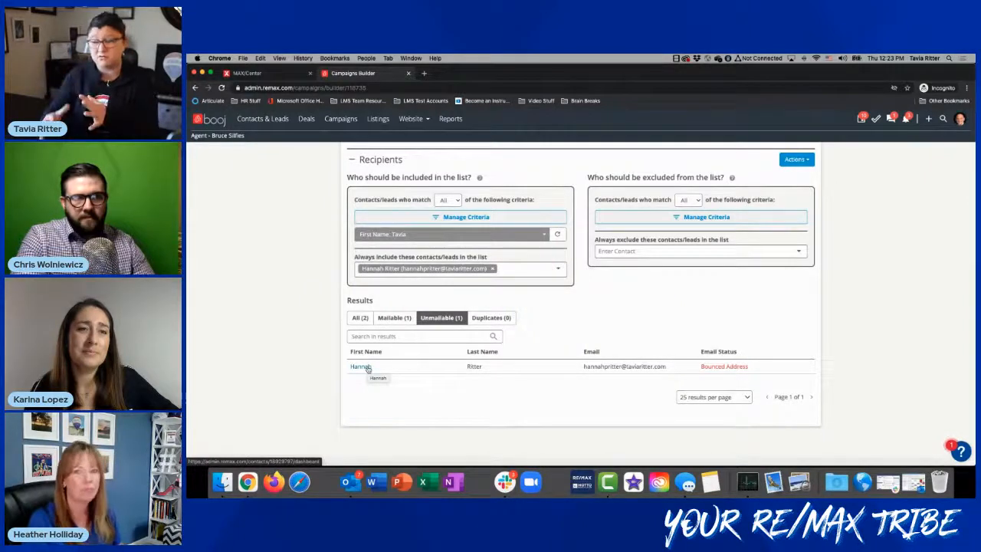
scroll(628, 322, "up", 3)
scroll(629, 322, "up", 4)
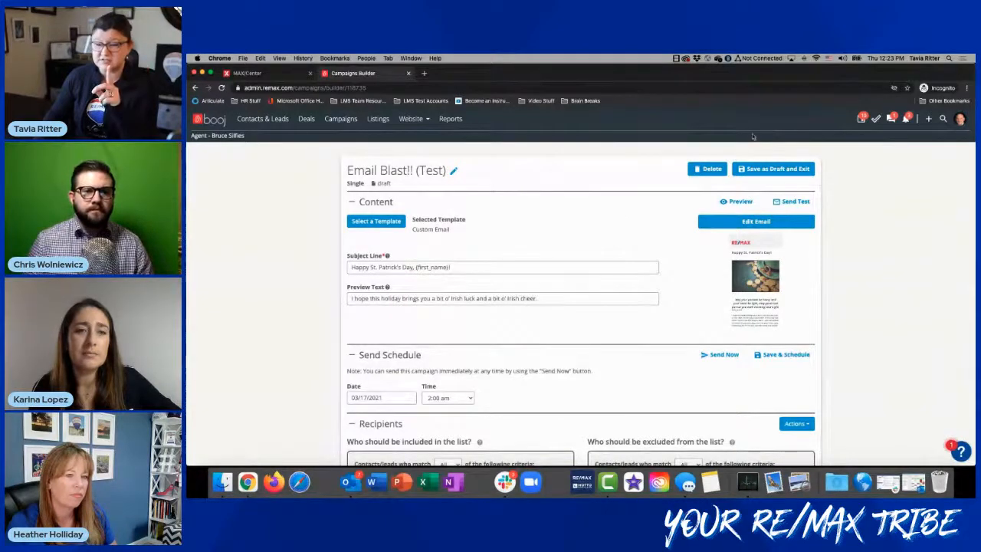
left_click(757, 170)
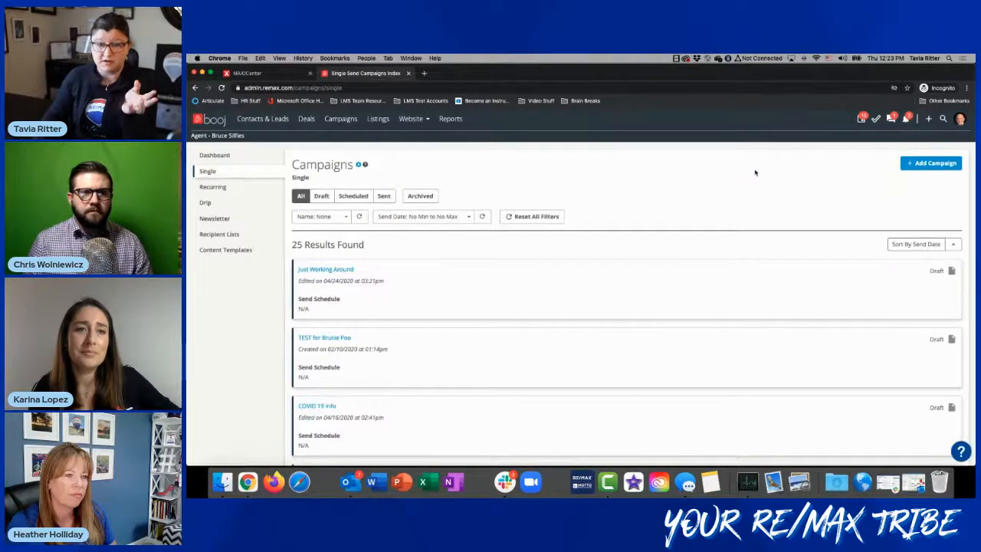
- Open the drip campaign New Homeowner Drip Campaign Template (Copied) and review its available actions, recipients and email schedule
left_click(203, 203)
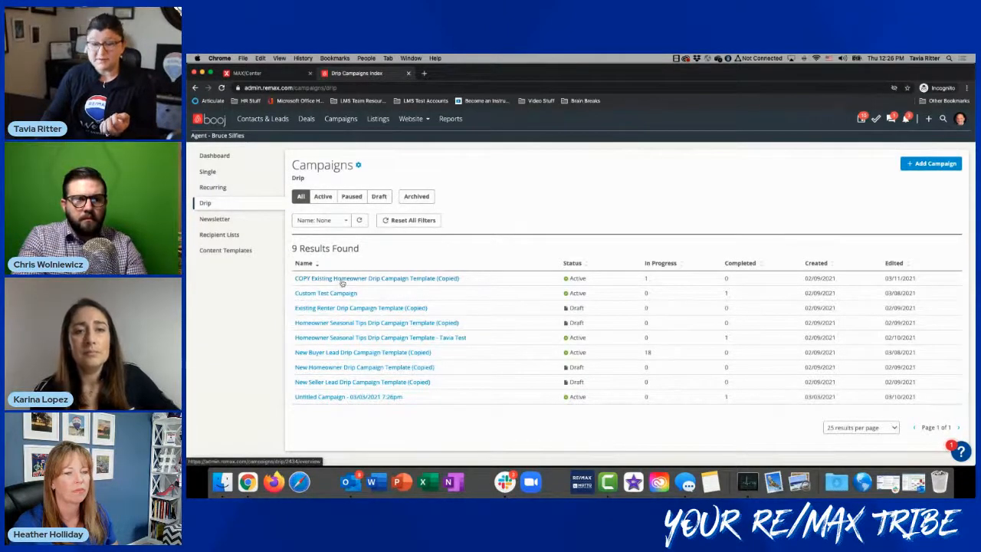
left_click(344, 368)
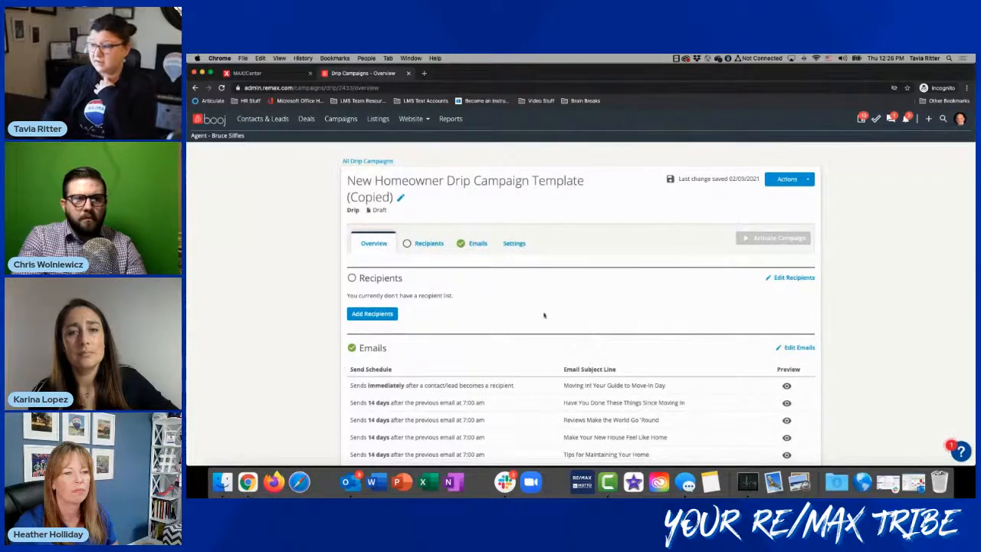
left_click(805, 181)
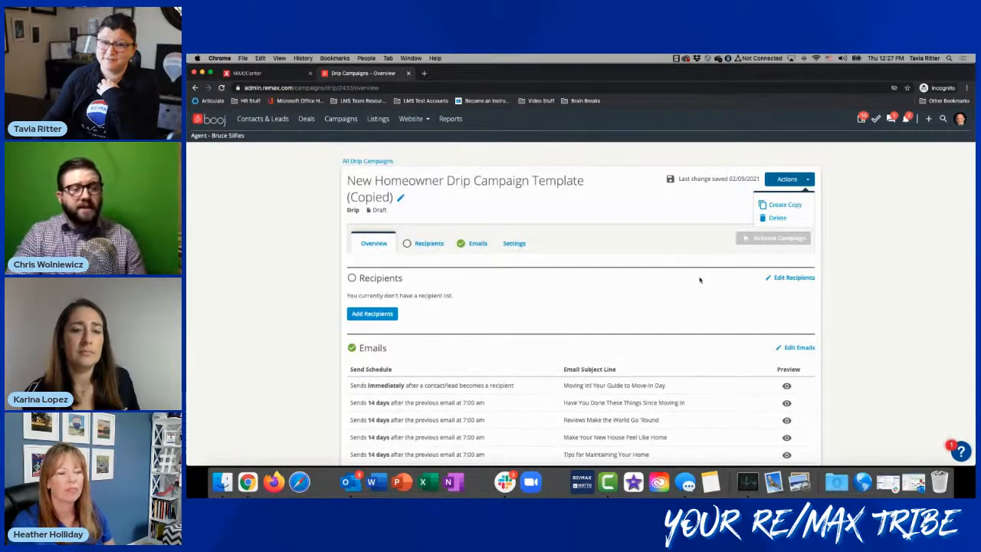
scroll(699, 279, "down", 3)
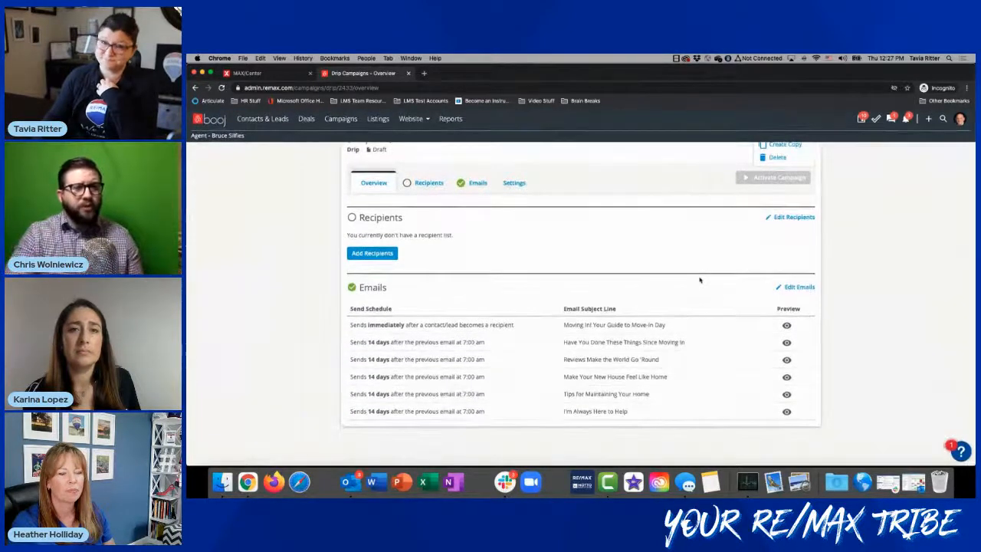
scroll(699, 280, "up", 2)
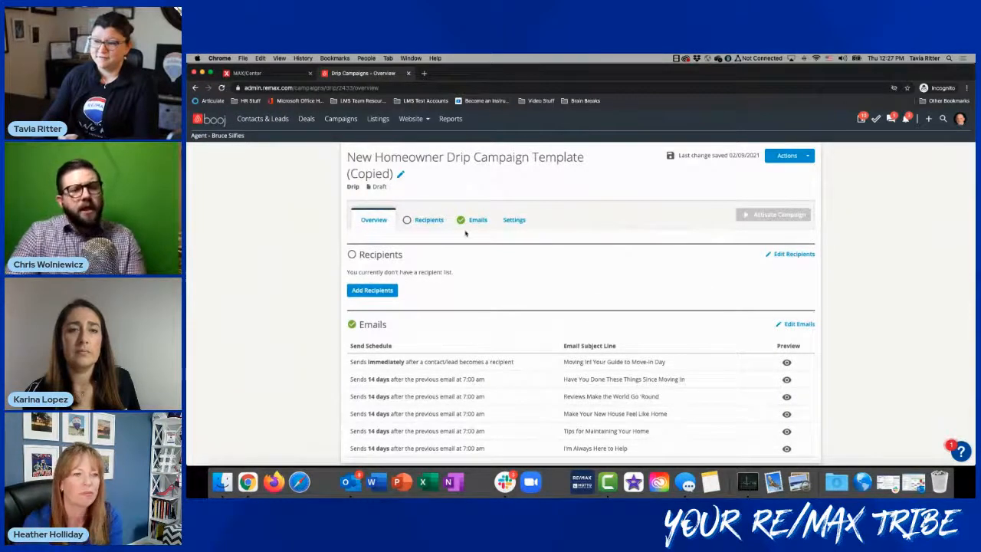
scroll(465, 232, "down", 2)
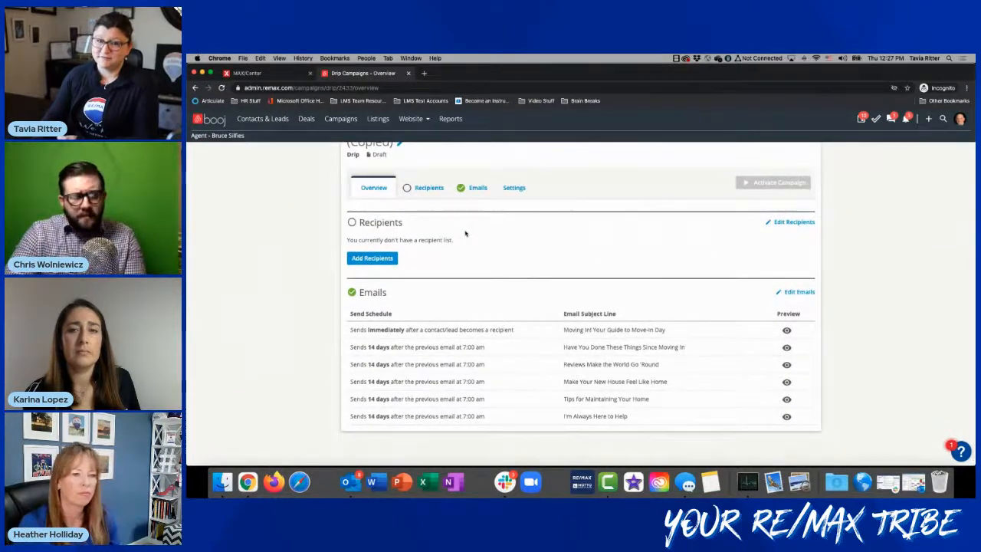
scroll(465, 233, "down", 1)
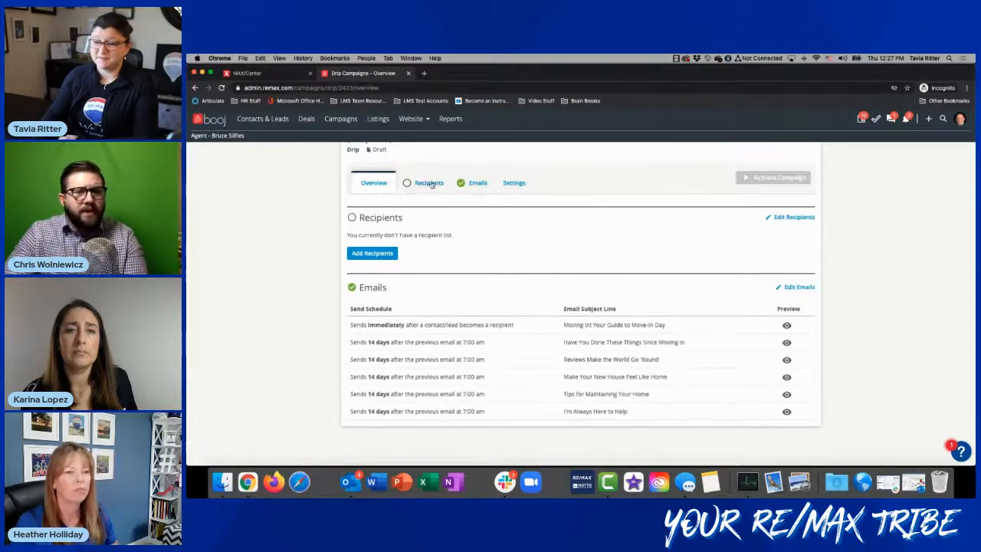
- Start the drip campaign's recipient list and add the Tags criterion for included contacts
left_click(373, 253)
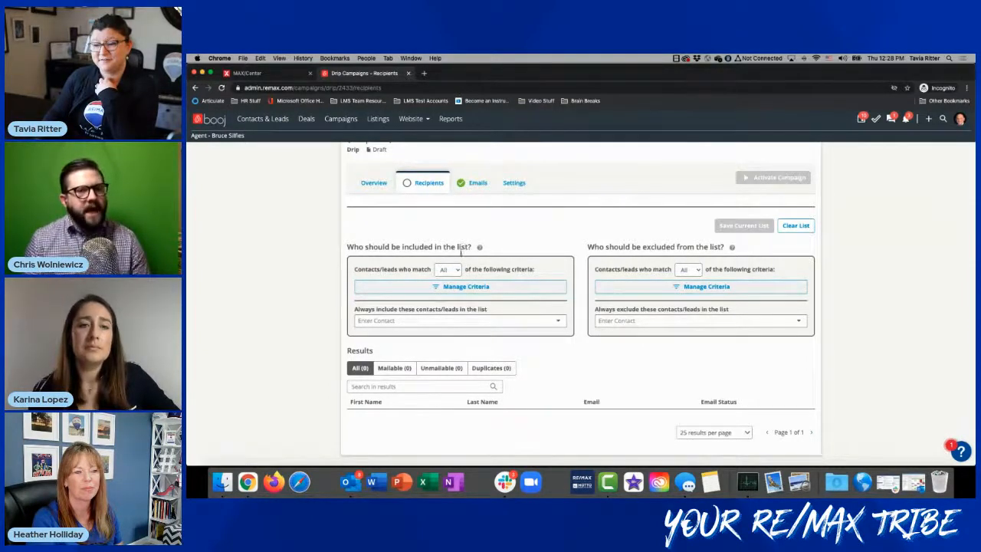
left_click(465, 288)
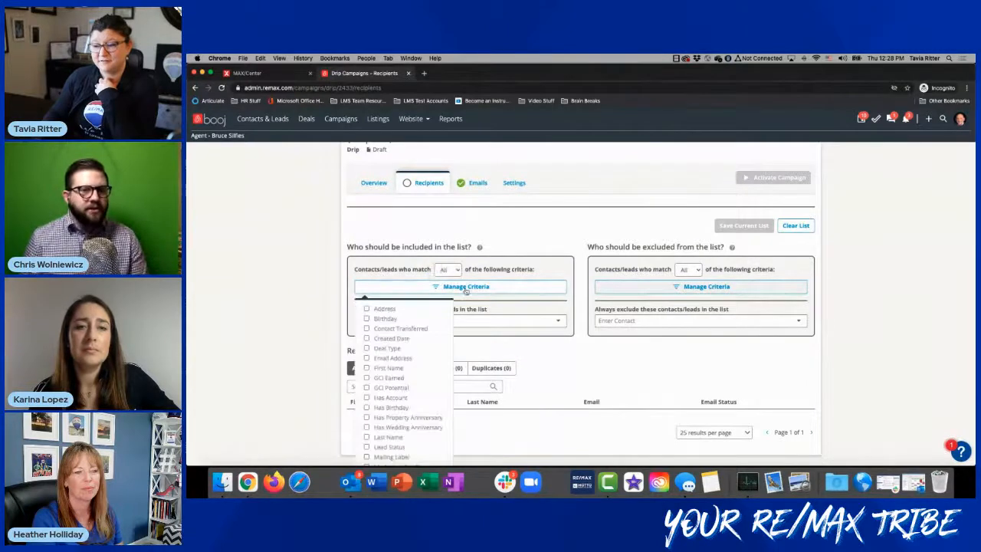
scroll(412, 360, "down", 3)
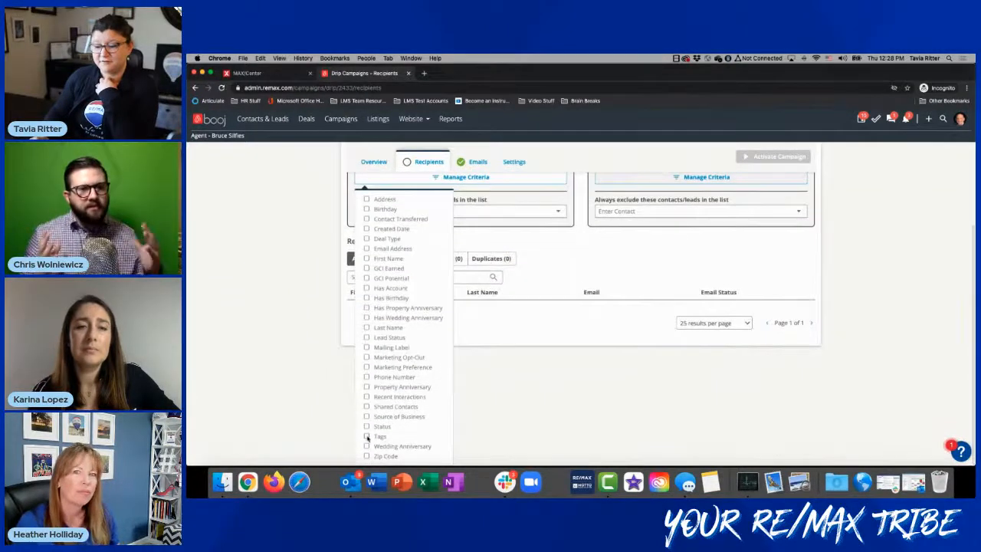
left_click(366, 436)
scroll(528, 303, "up", 1)
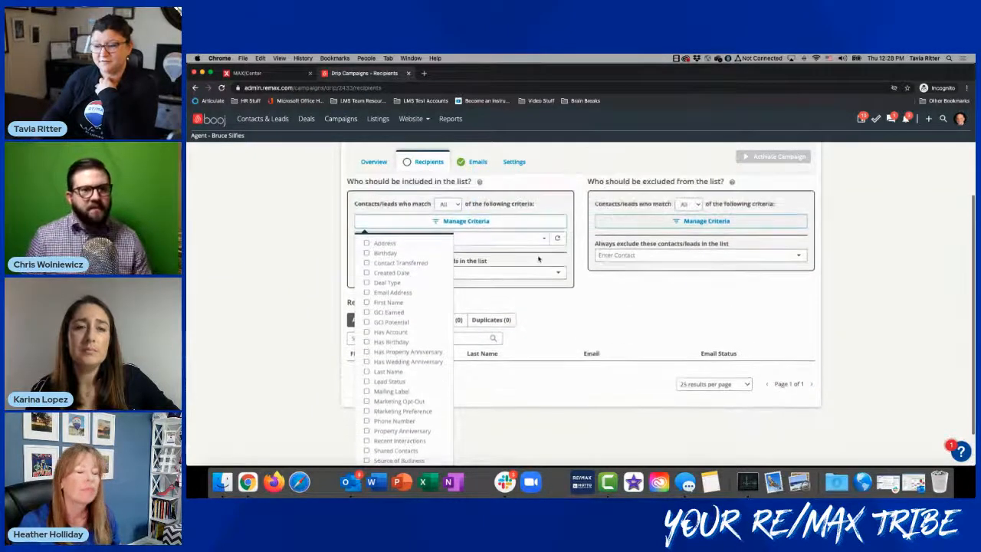
left_click(533, 306)
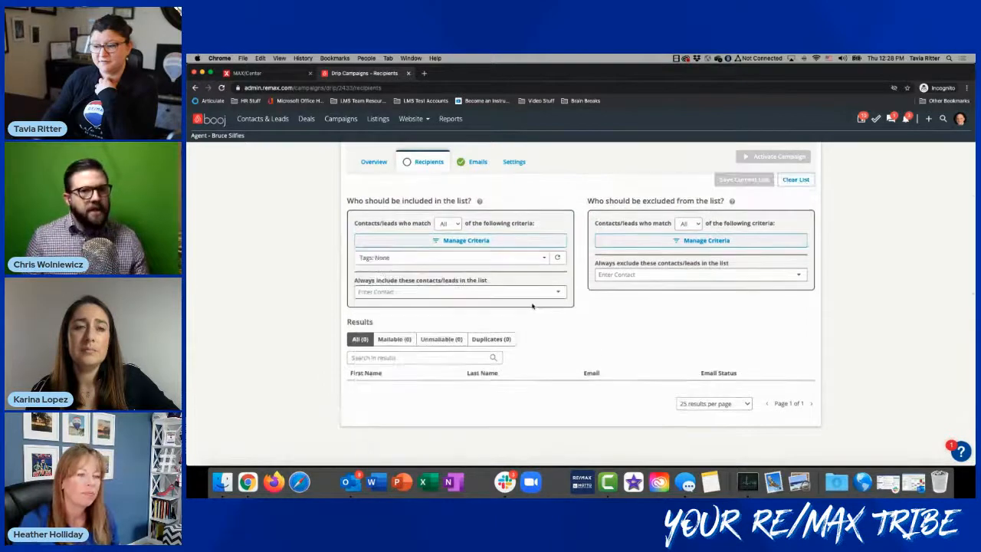
- Include contacts tagged A Client and AutoReach, and set the inclusion to match Any of the criteria
left_click(395, 259)
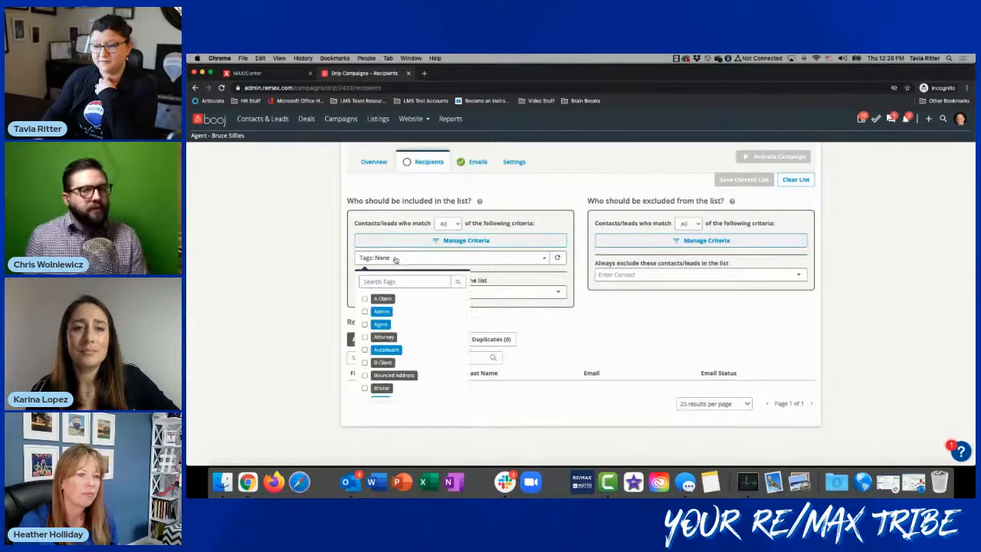
left_click(365, 299)
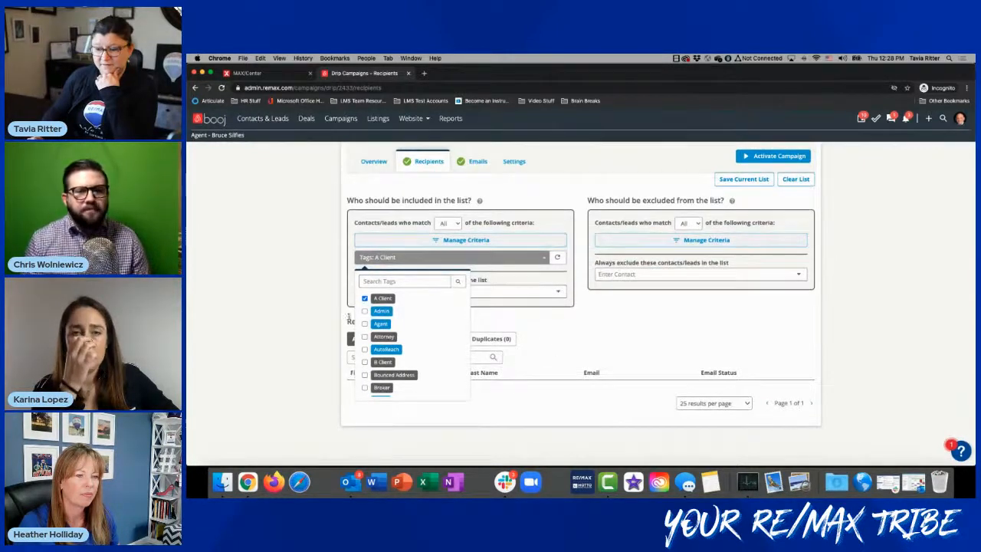
left_click(383, 349)
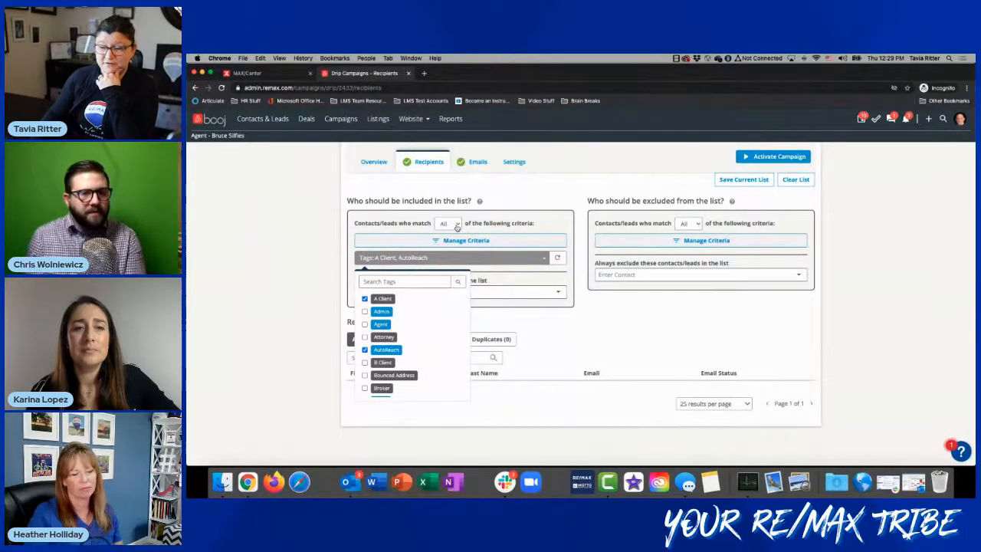
left_click(457, 228)
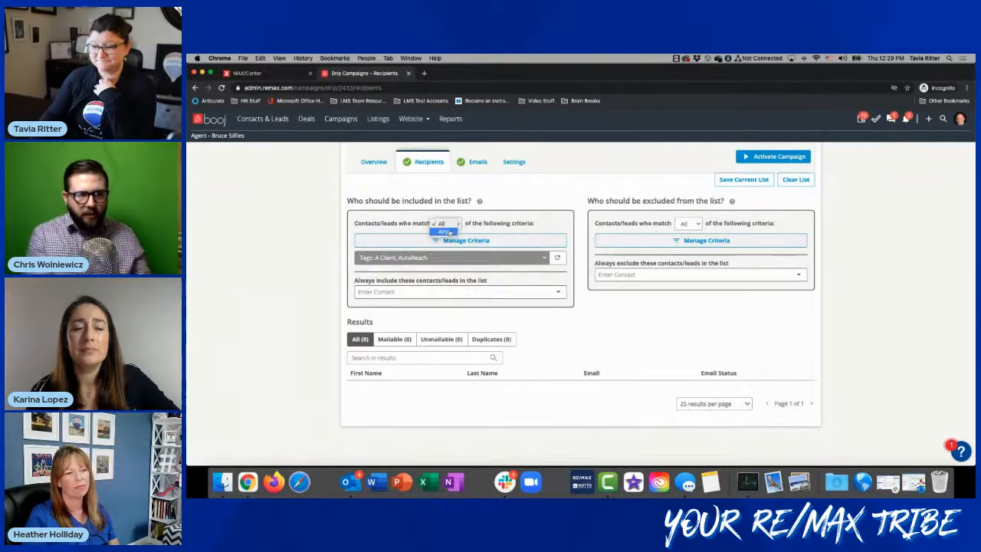
left_click(444, 232)
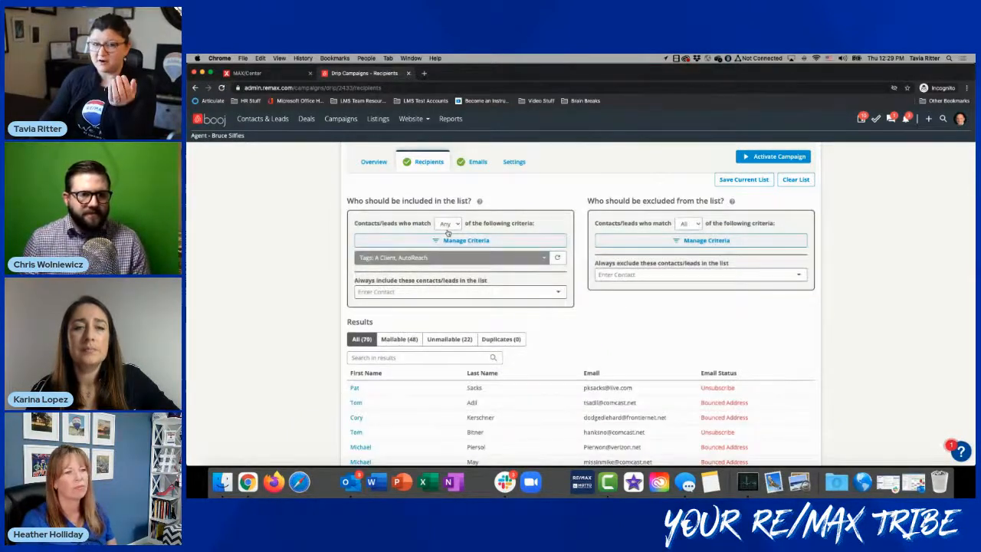
scroll(582, 346, "up", 3)
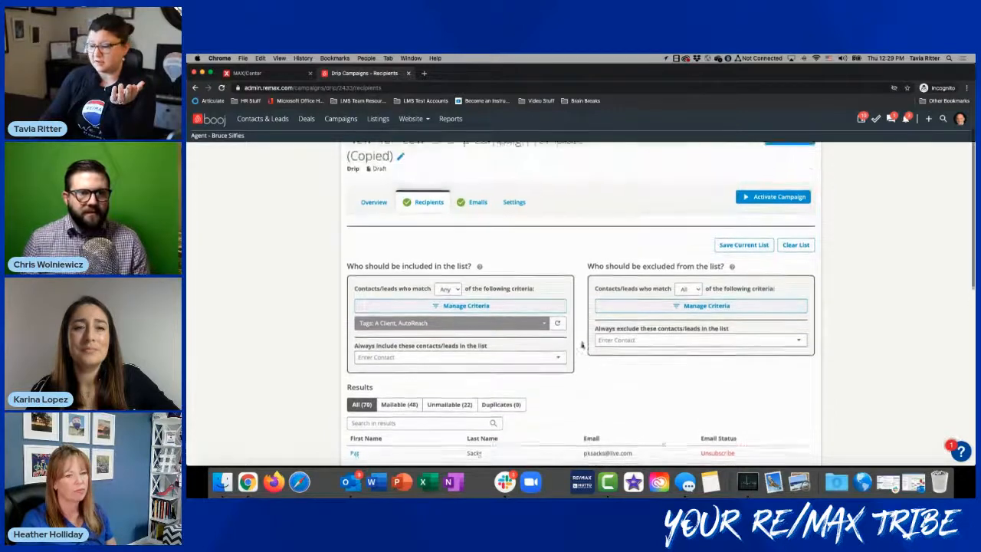
scroll(582, 346, "down", 1)
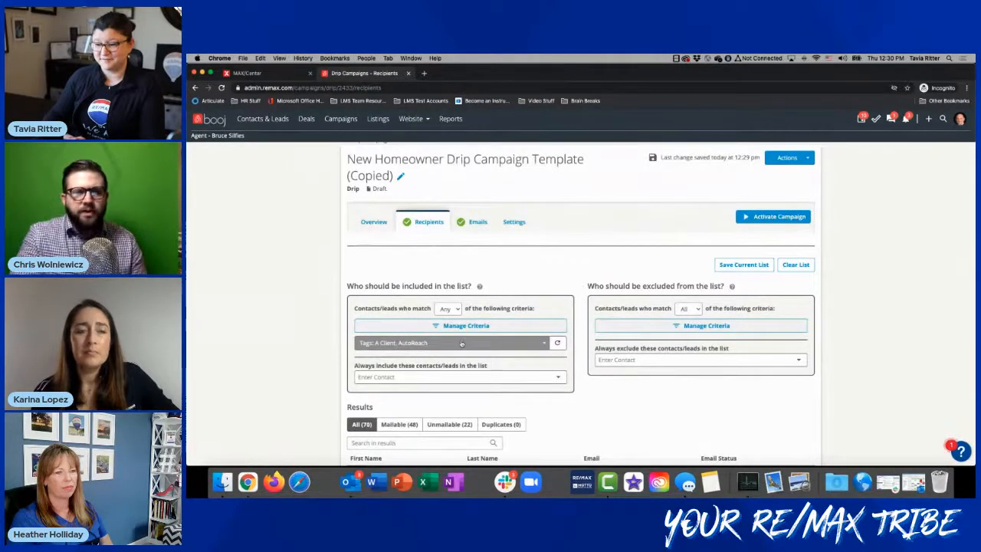
- Add the Zip Code criterion for contacts excluded from the recipient list
left_click(677, 328)
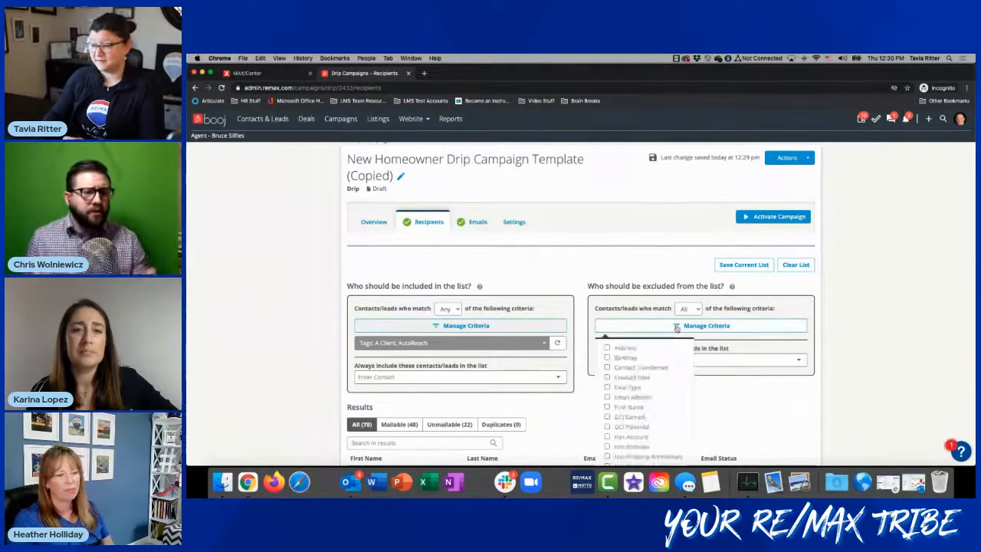
scroll(652, 372, "down", 1)
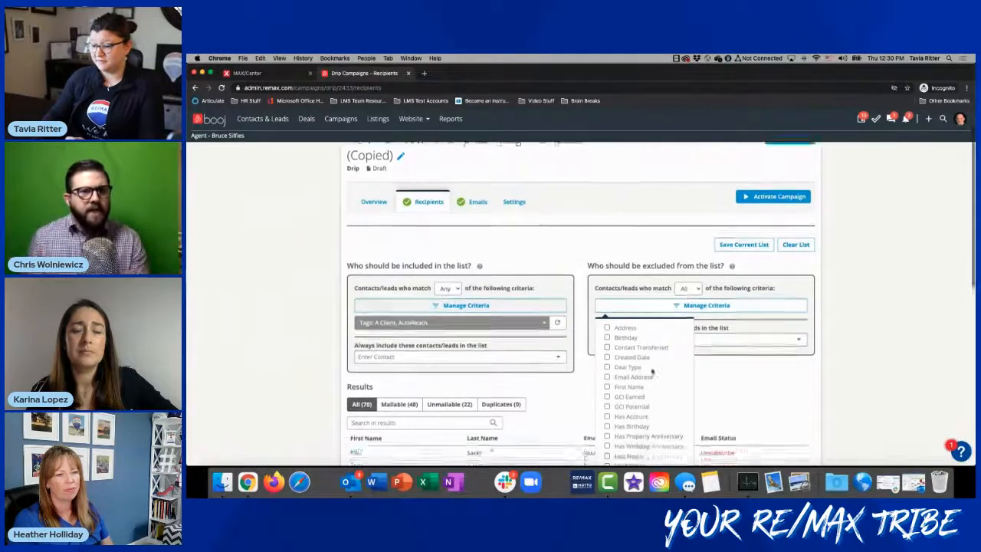
scroll(652, 372, "down", 4)
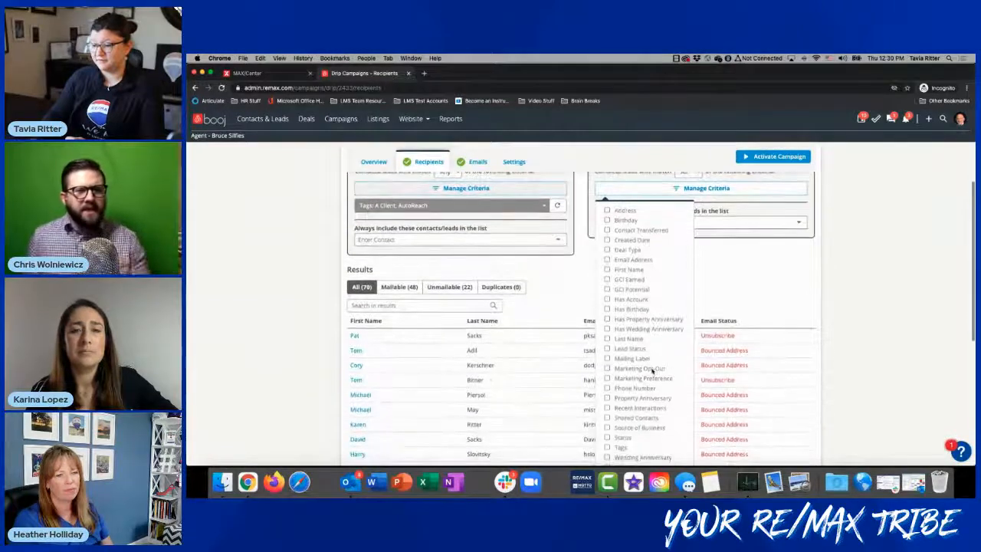
scroll(652, 372, "down", 1)
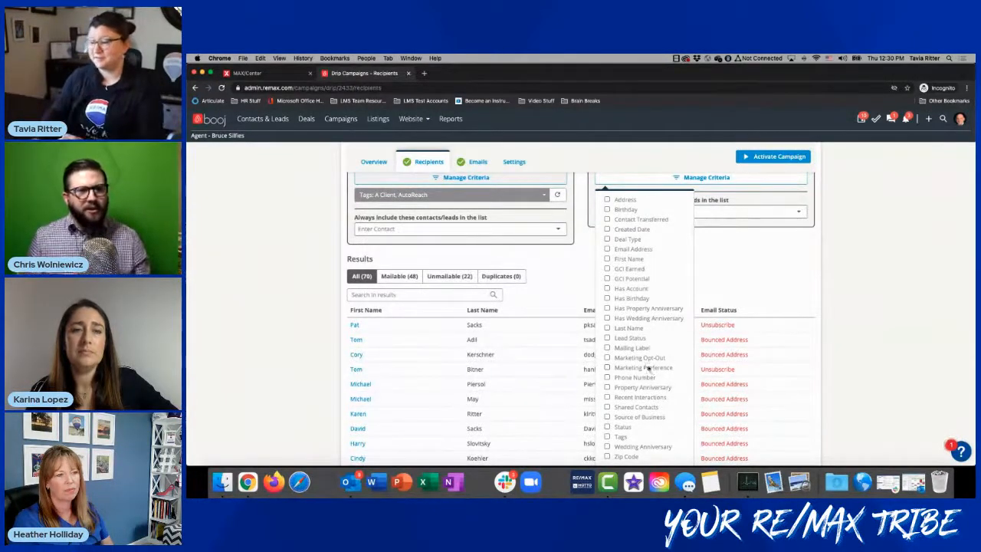
left_click(607, 457)
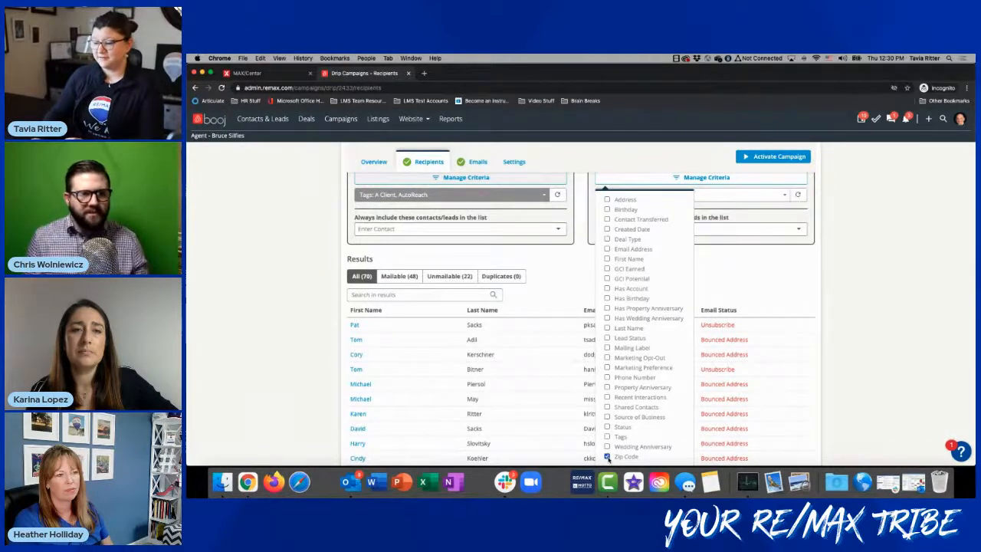
left_click(771, 269)
- Exclude contacts with zip code 19610 from the recipient list and reset that zip code value
left_click(653, 196)
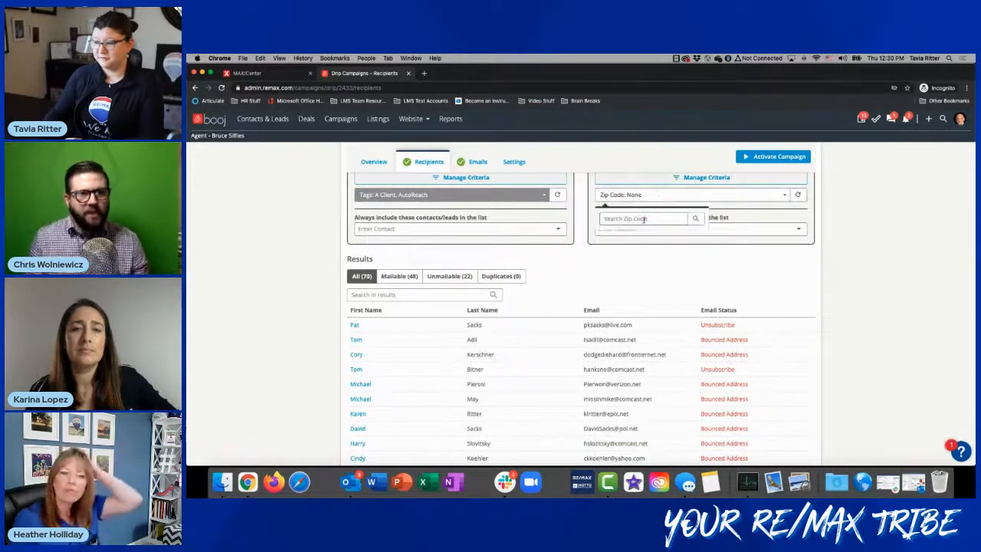
type("19610")
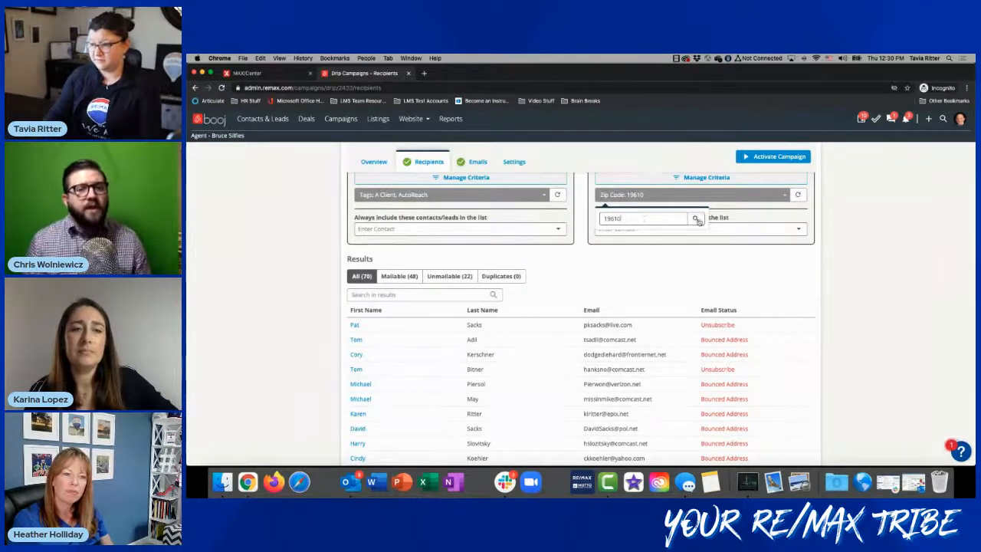
left_click(698, 220)
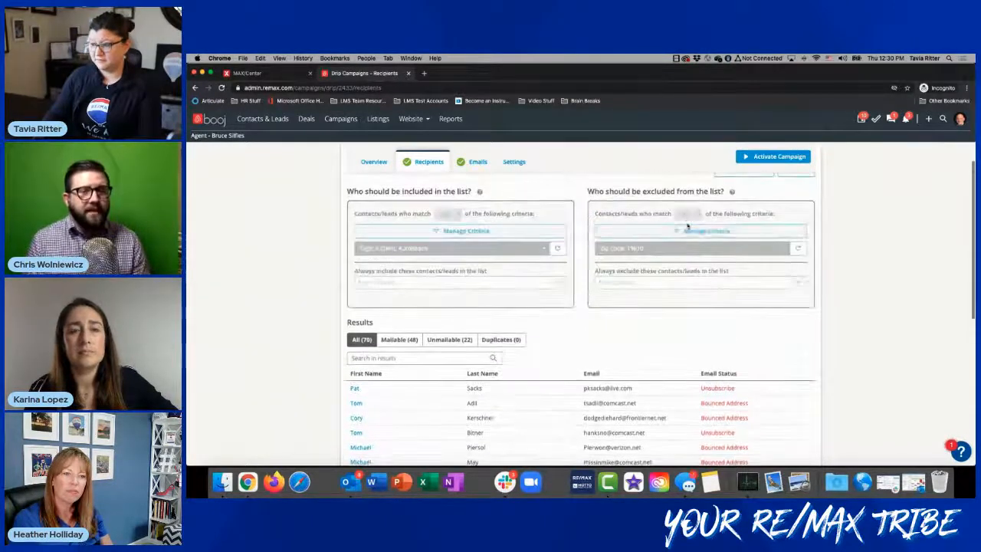
scroll(635, 340, "up", 1)
scroll(634, 339, "up", 2)
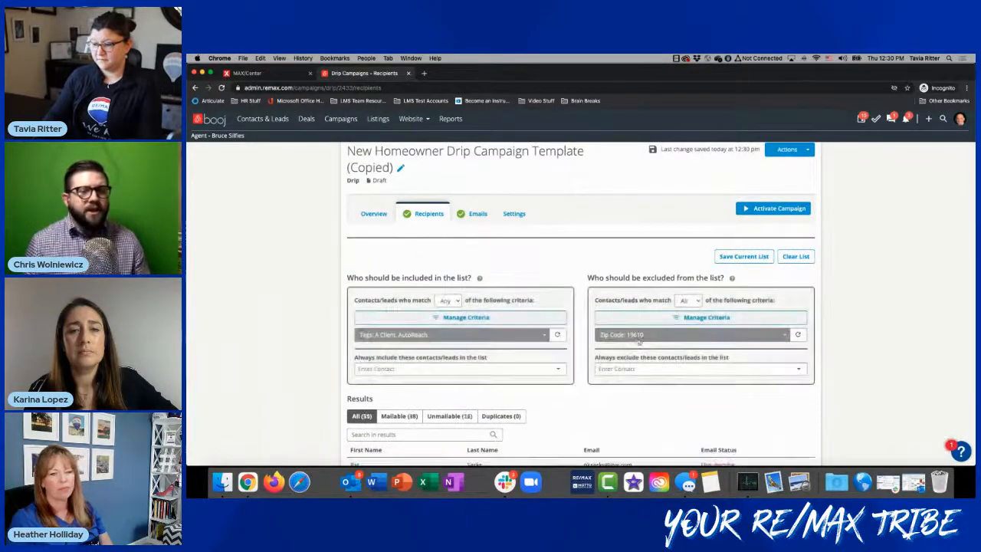
scroll(668, 373, "up", 1)
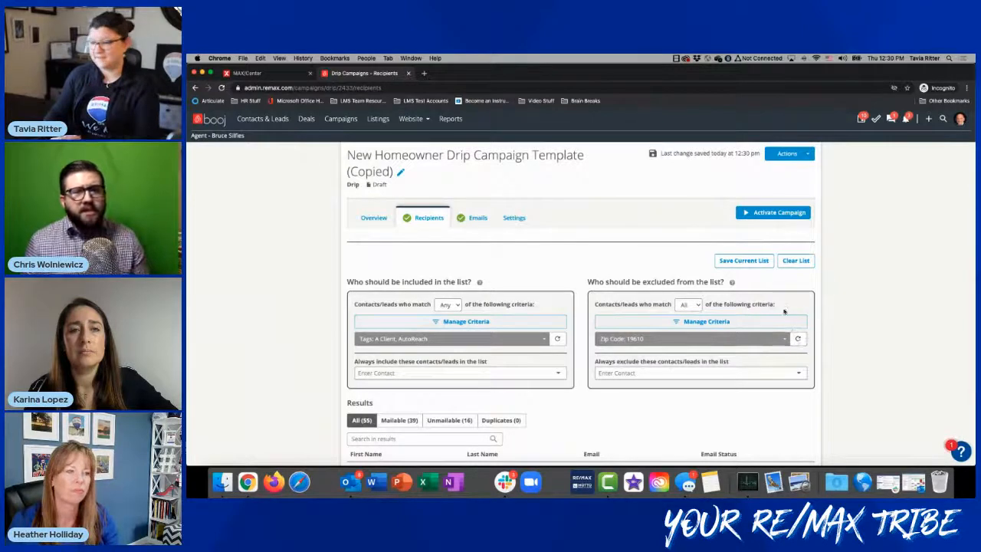
left_click(797, 340)
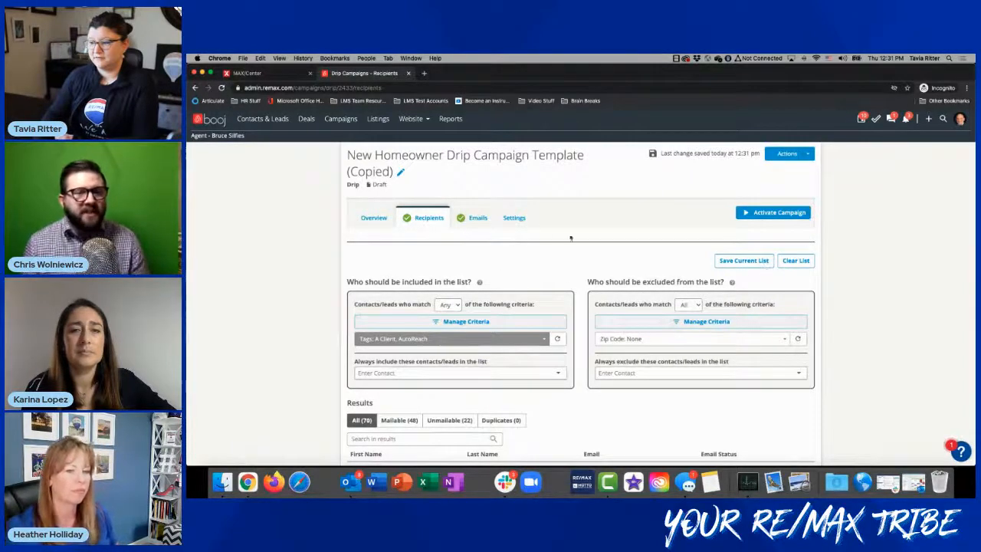
- Save the current recipient list as a reusable template named "test 123" and dismiss the confirmation
left_click(764, 261)
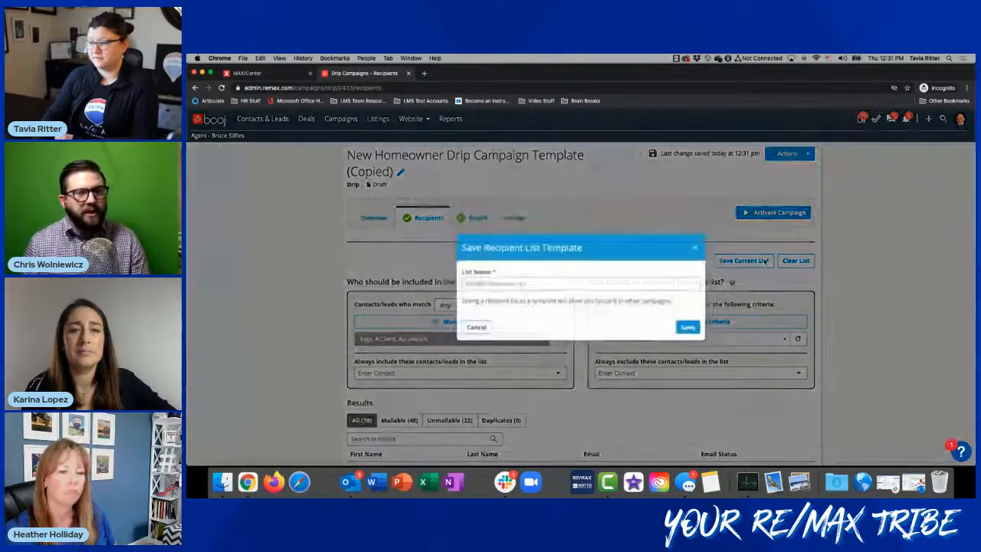
type("test 123")
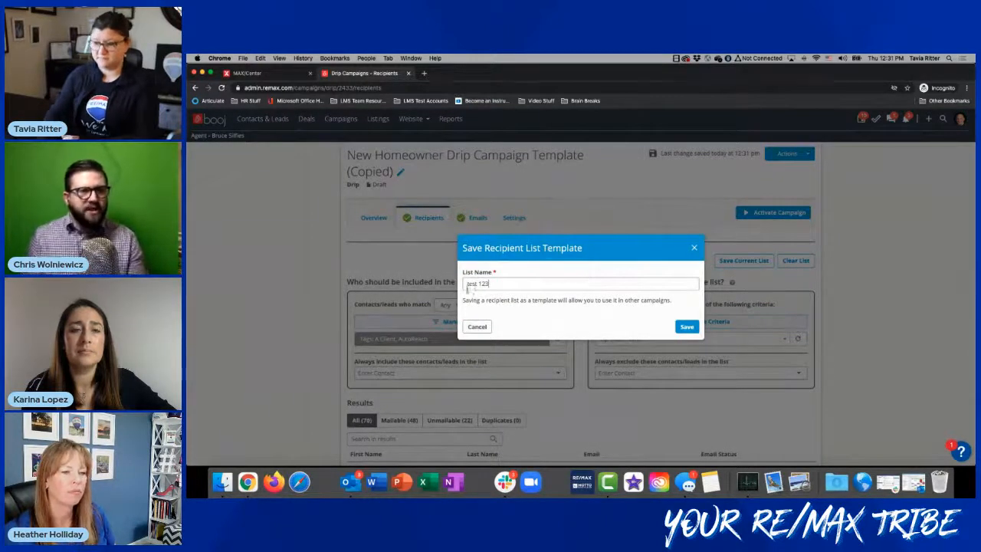
left_click(687, 327)
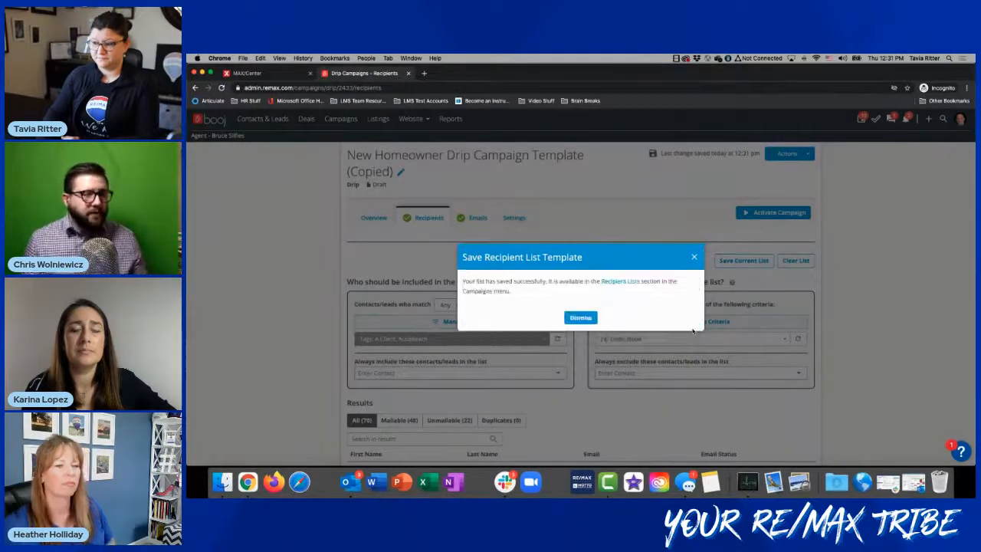
left_click(581, 317)
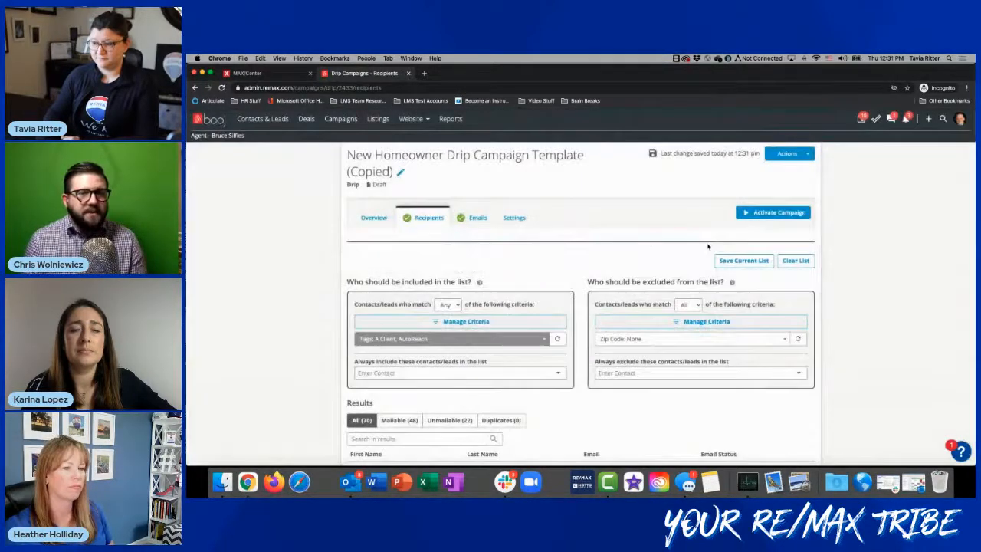
- Add "(first name)" to the end of the subject of the campaign's first email, "Moving In! Your Guide to Move-in Day"
left_click(476, 218)
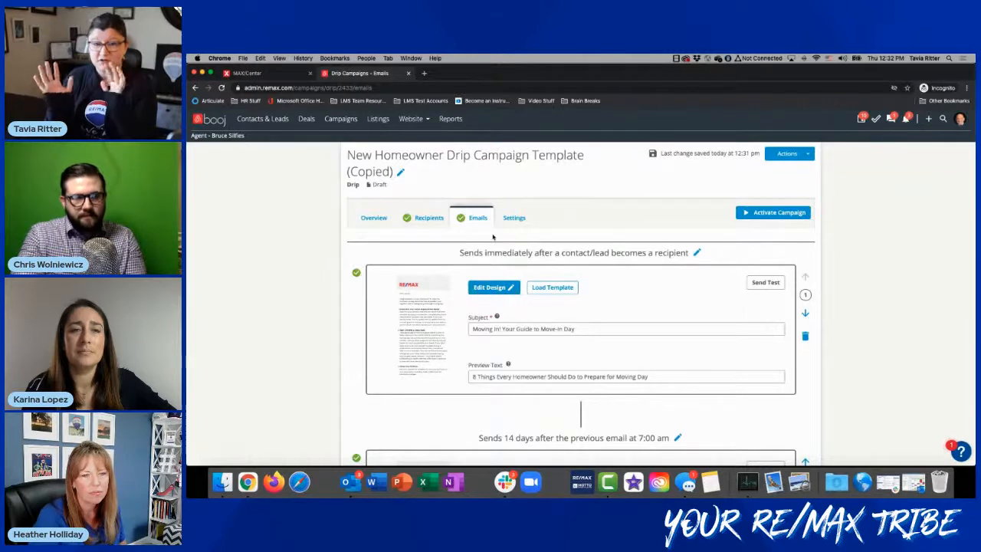
scroll(818, 276, "down", 2)
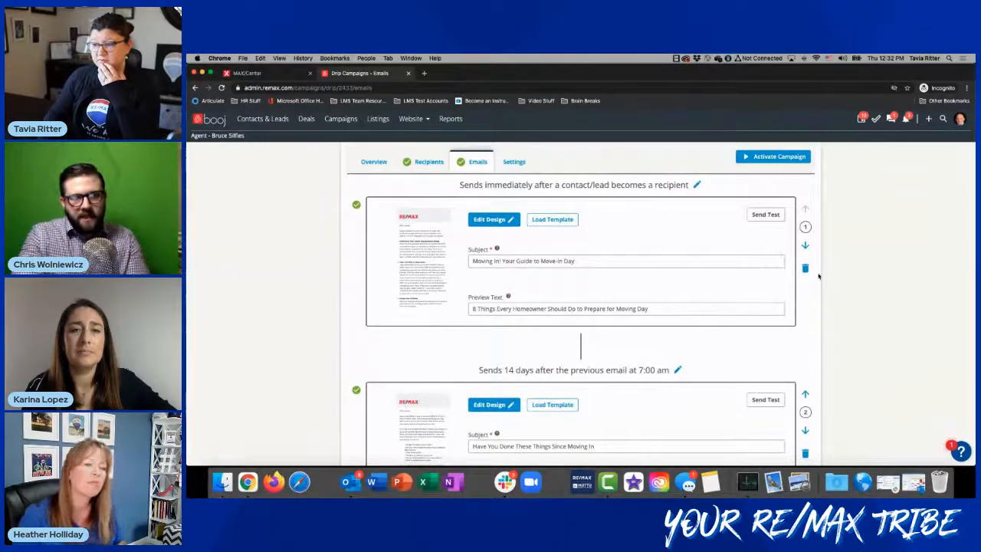
scroll(818, 276, "down", 1)
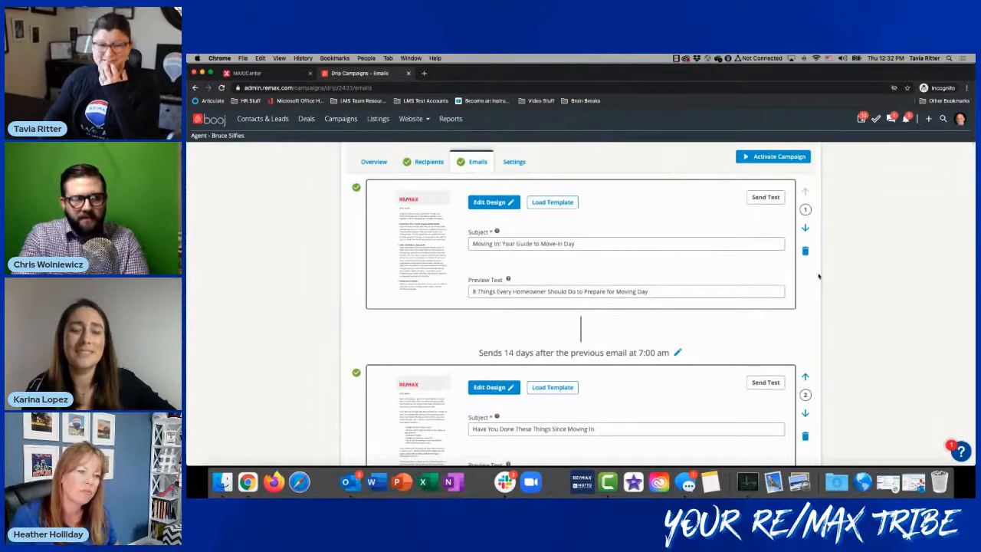
scroll(832, 283, "down", 1)
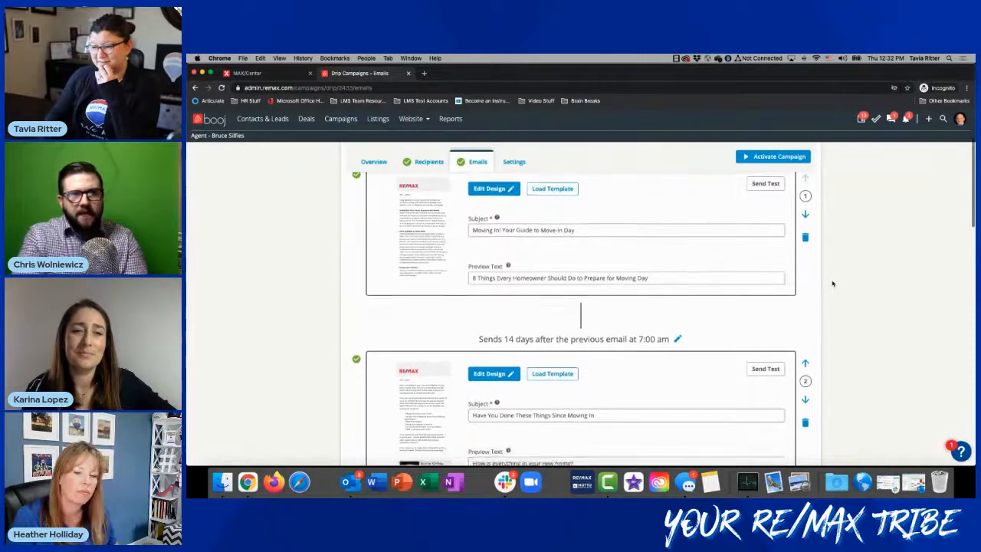
scroll(832, 283, "up", 3)
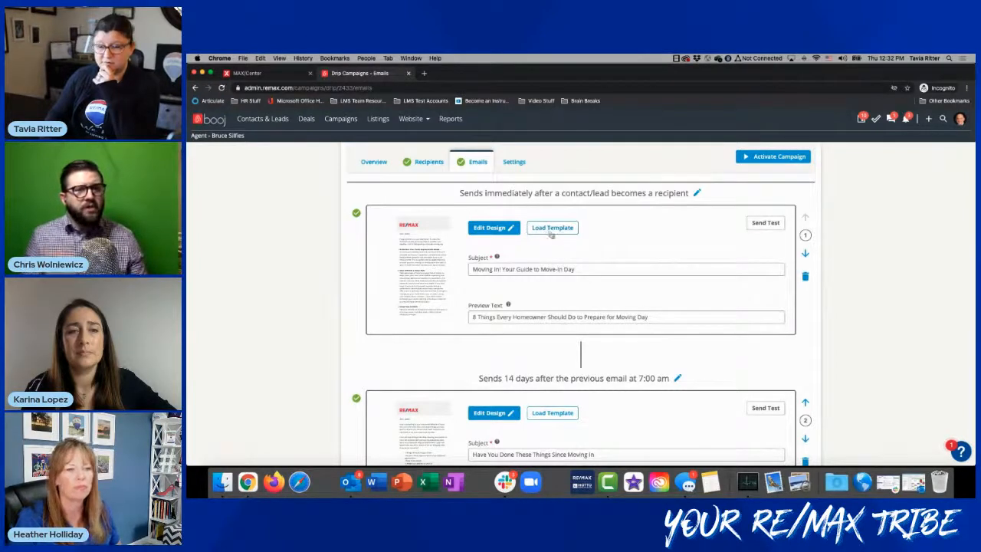
left_click(585, 269)
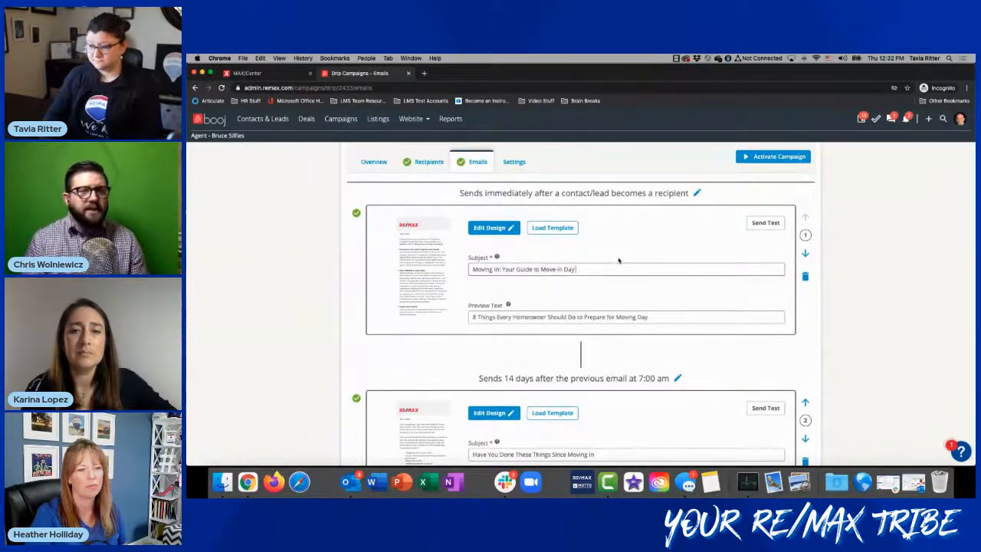
type("(first name)")
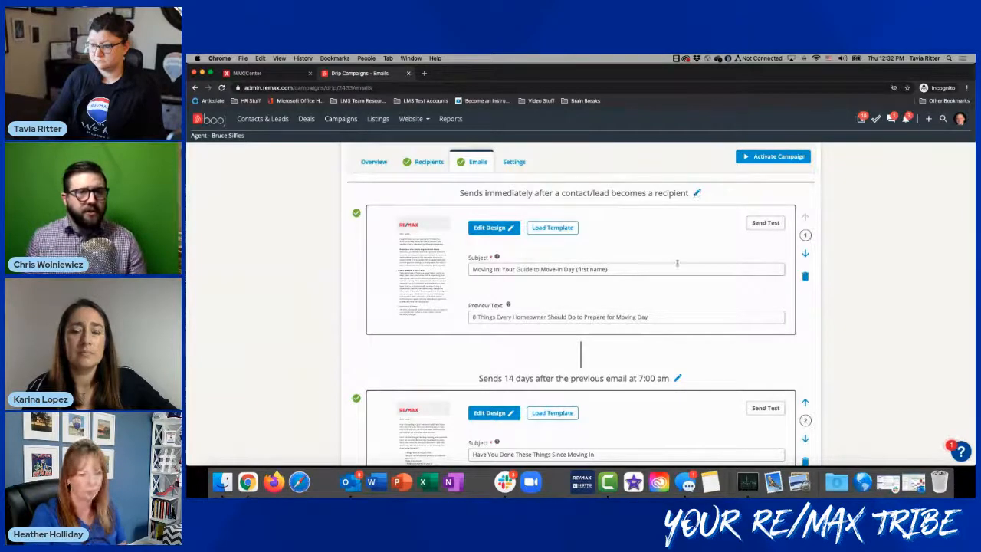
- Set the second email's send time to 8:30 am and save its send schedule
scroll(678, 377, "down", 2)
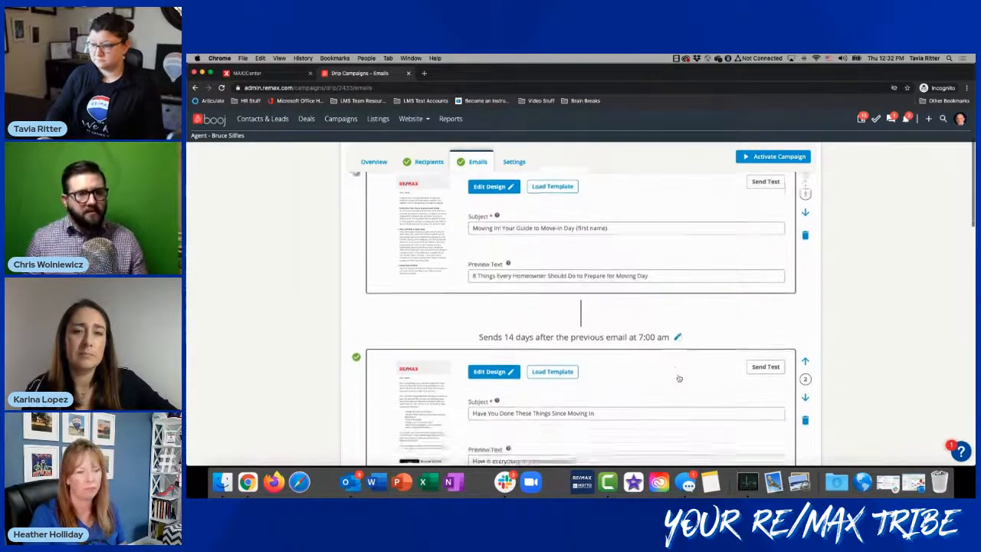
scroll(519, 314, "up", 1)
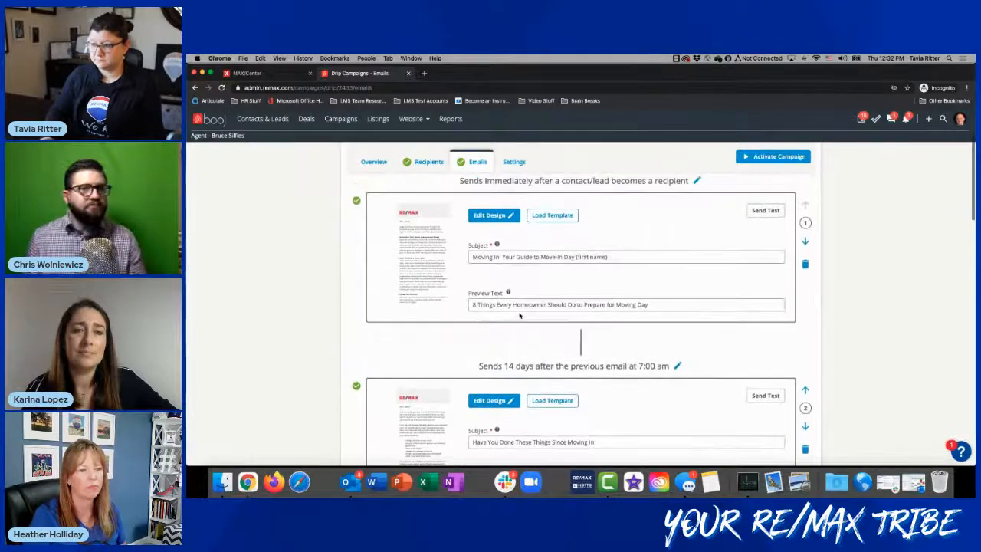
scroll(517, 307, "down", 1)
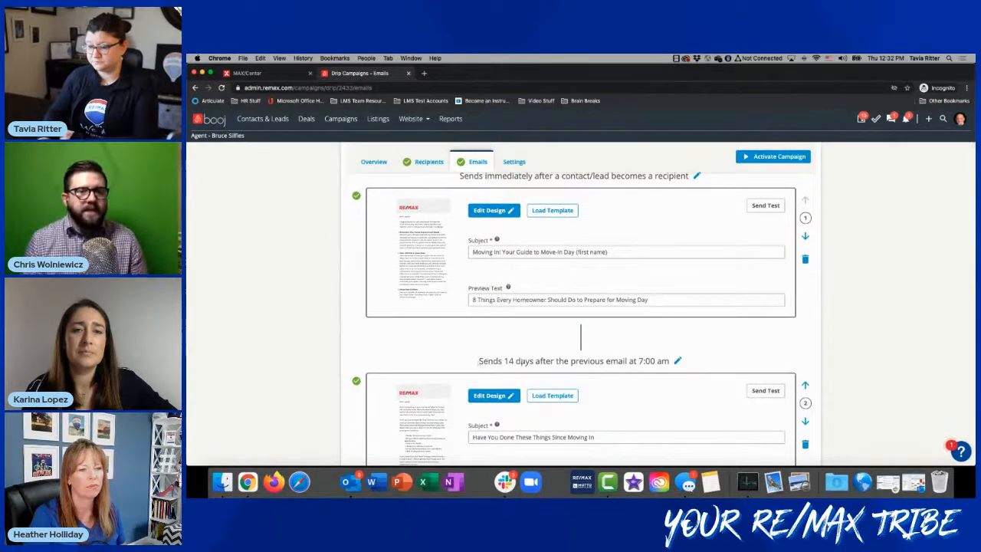
left_click(678, 361)
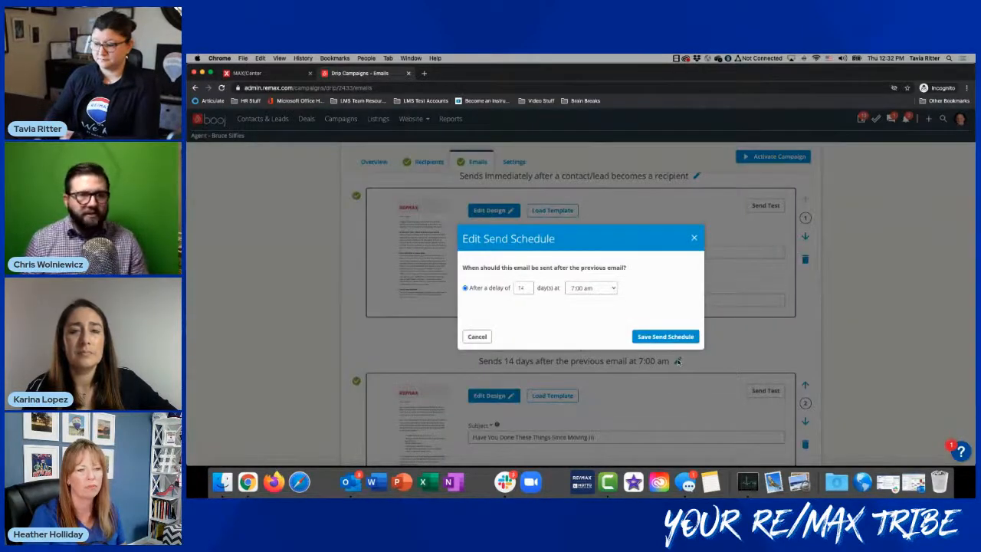
left_click(613, 290)
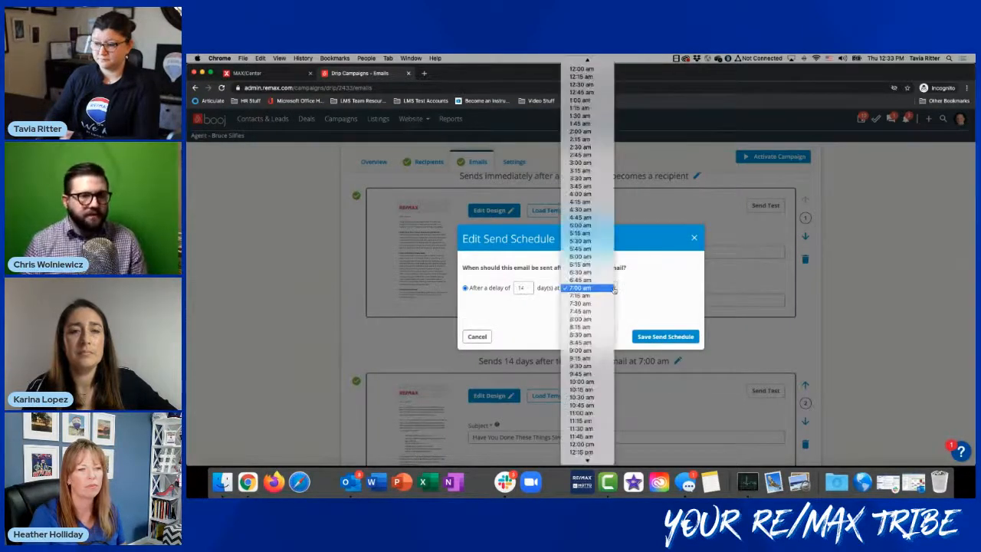
left_click(590, 336)
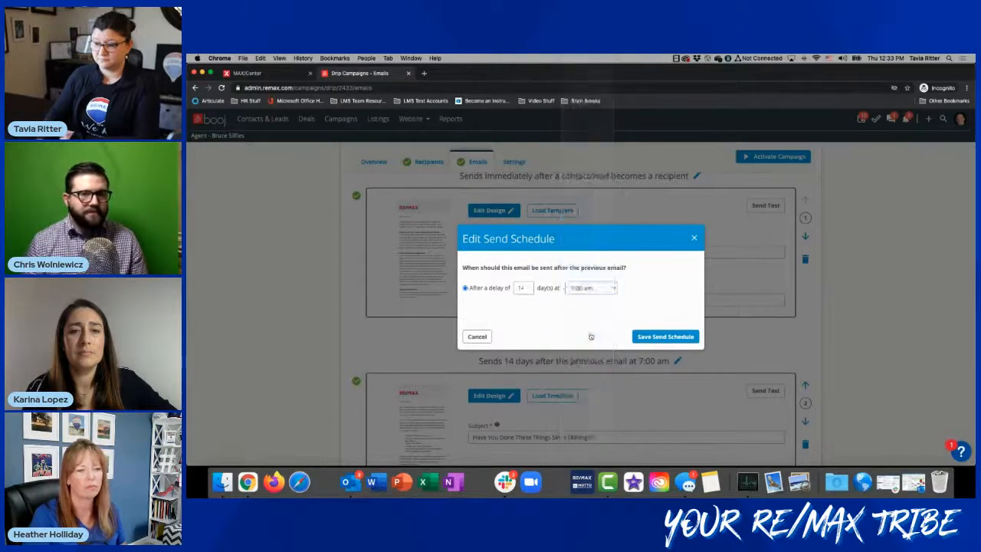
left_click(658, 338)
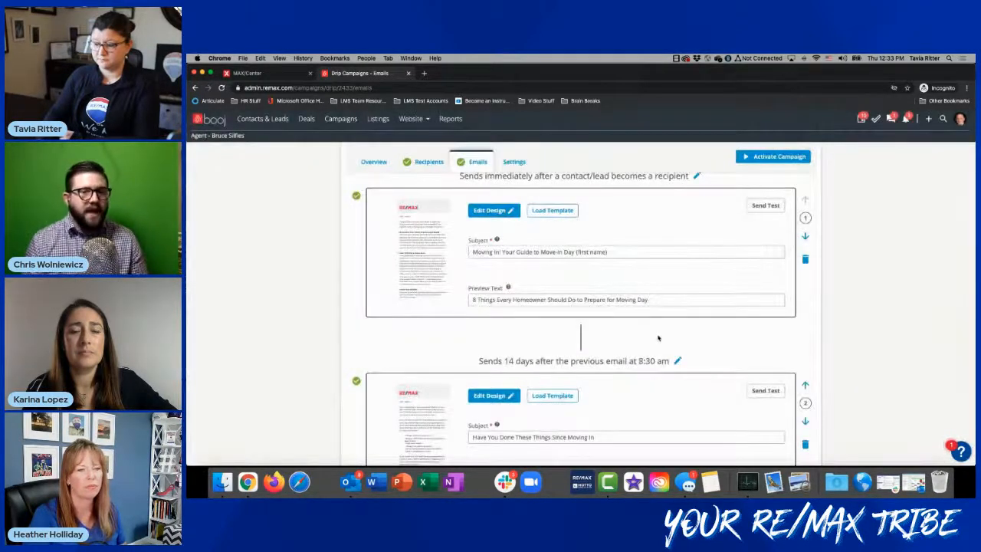
- Move the "Reviews Make the World Go 'Round" email one position later in the drip sequence
scroll(658, 338, "down", 2)
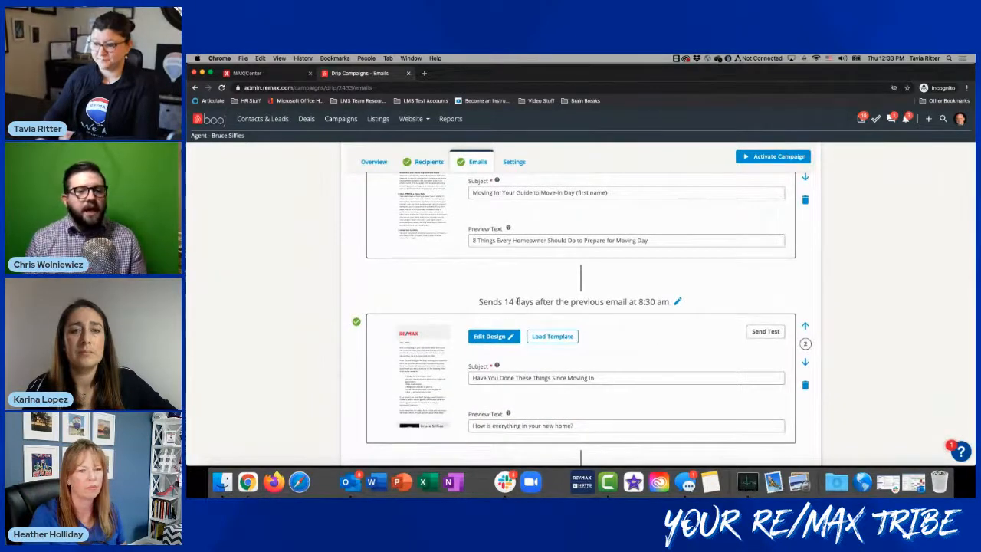
scroll(503, 303, "up", 3)
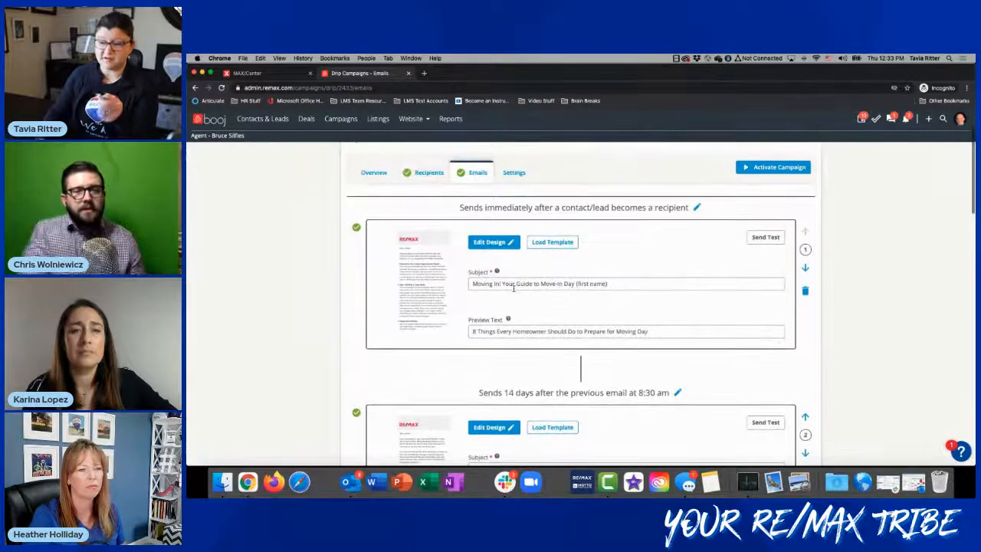
scroll(526, 314, "down", 7)
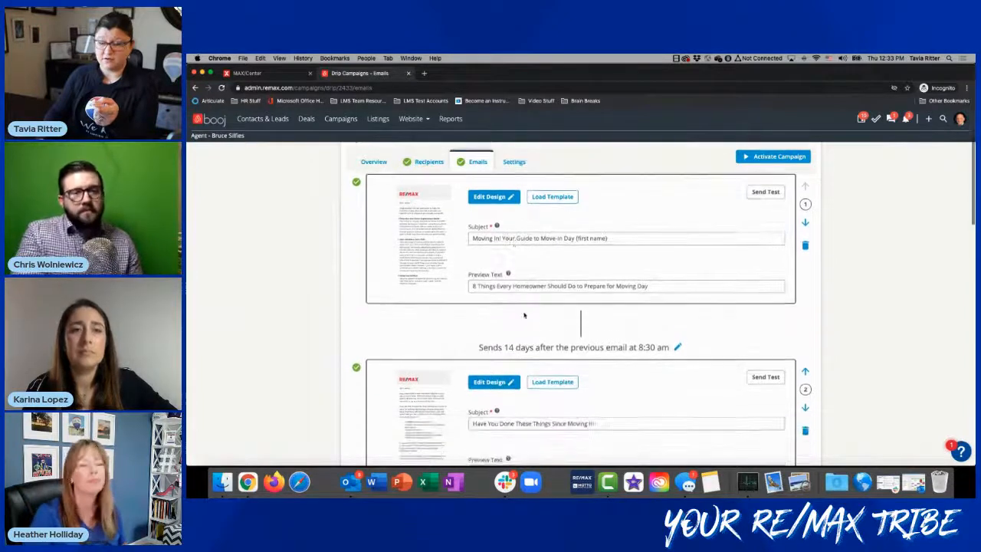
scroll(541, 358, "down", 1)
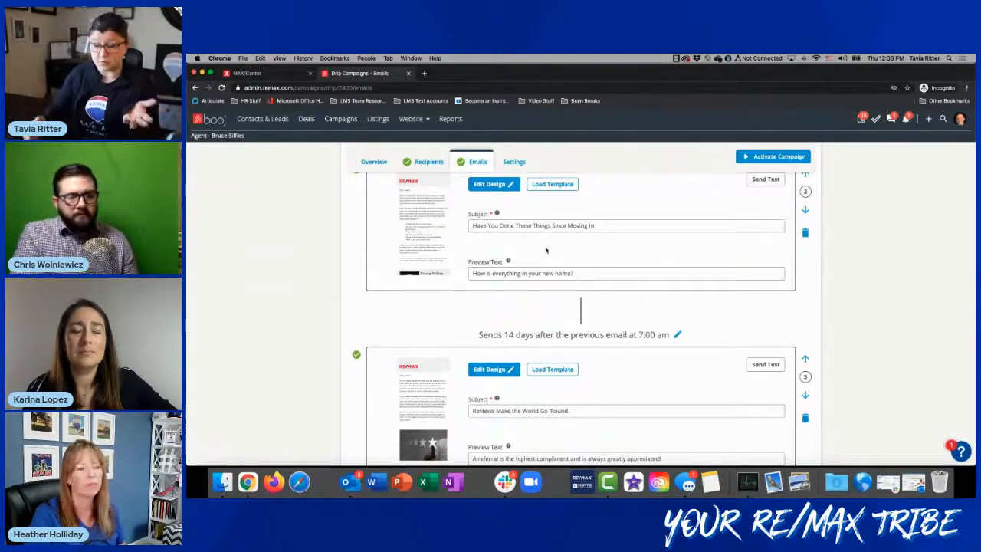
scroll(607, 323, "down", 3)
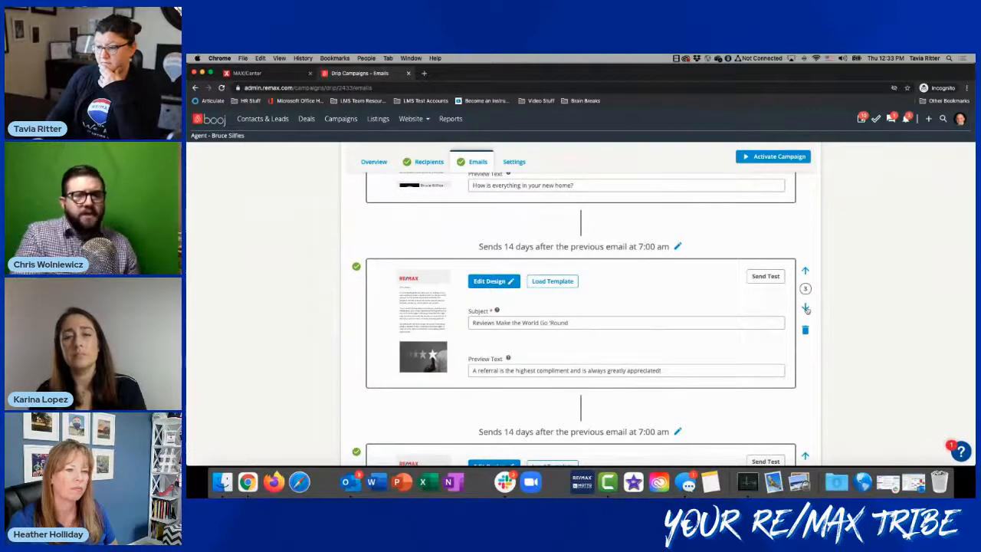
left_click(805, 308)
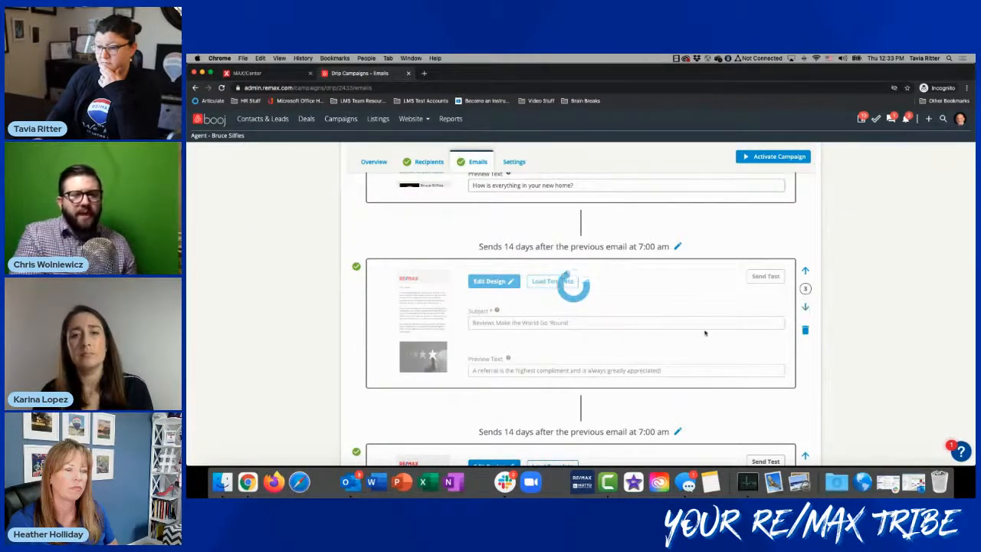
- Review the reordered drip emails with their subjects, preview texts and send schedules through the end of the sequence
scroll(701, 331, "up", 2)
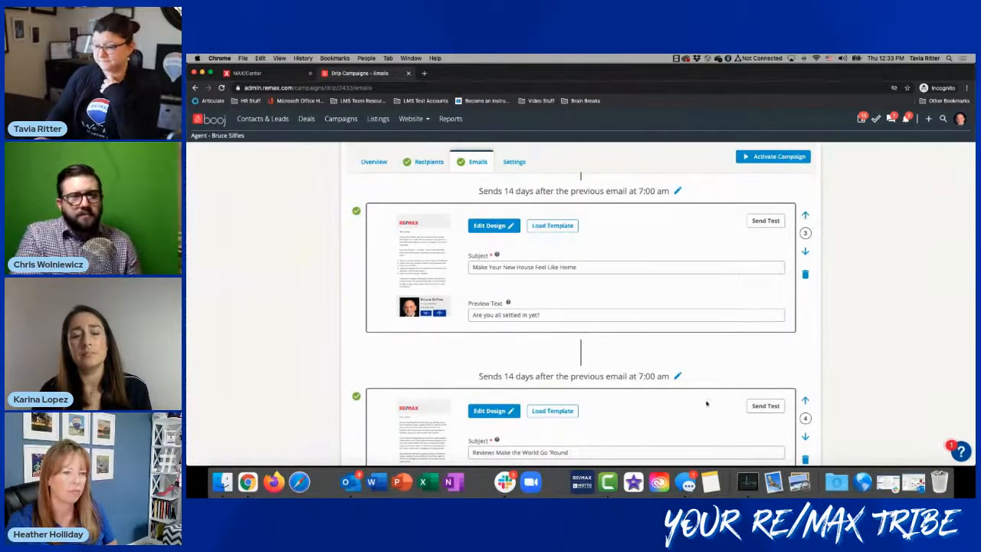
scroll(695, 398, "down", 1)
scroll(695, 397, "down", 1)
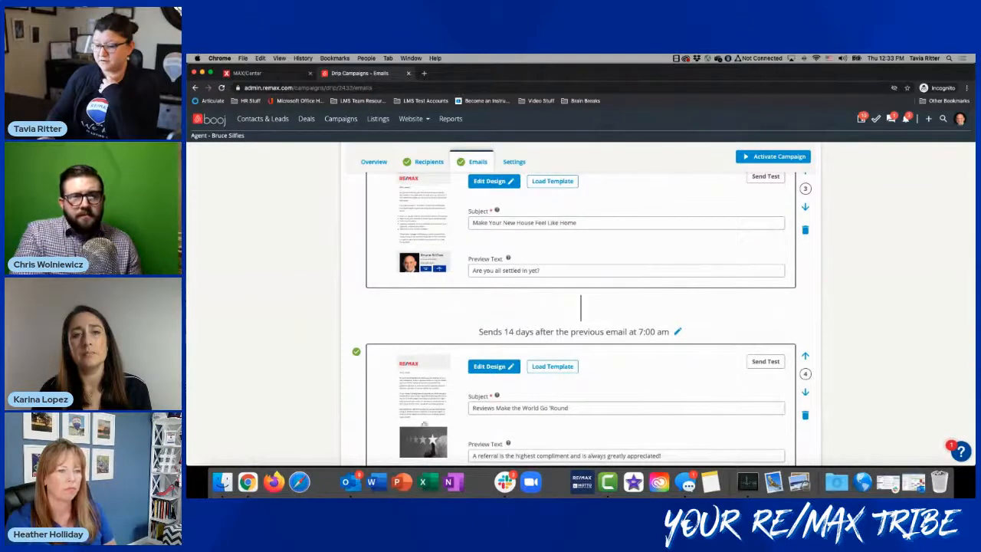
scroll(425, 424, "down", 2)
scroll(567, 349, "down", 2)
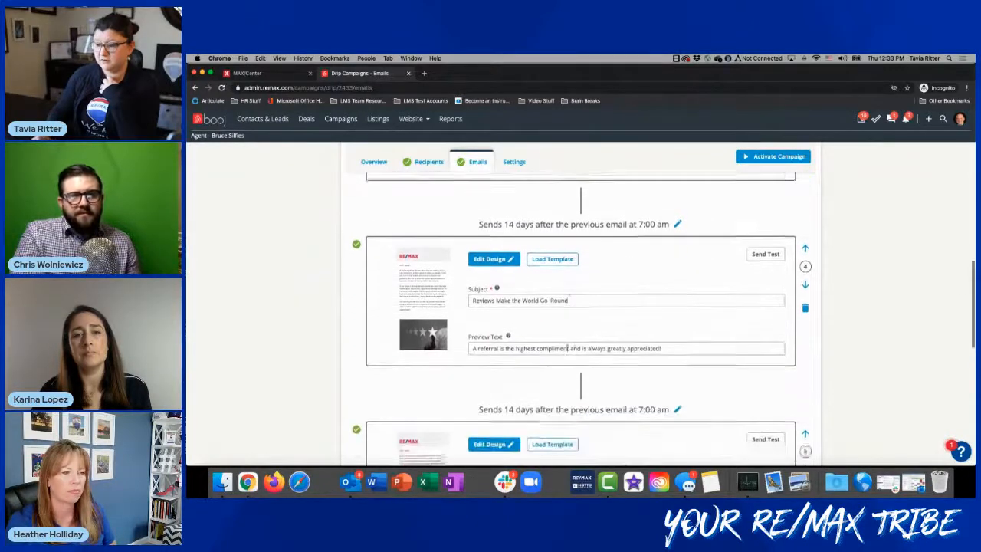
scroll(567, 348, "down", 7)
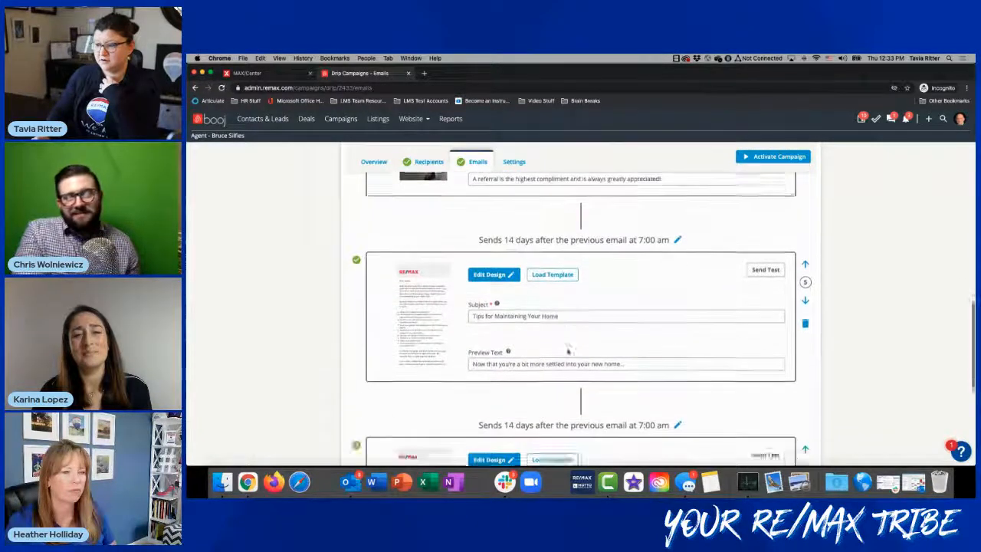
scroll(568, 350, "down", 5)
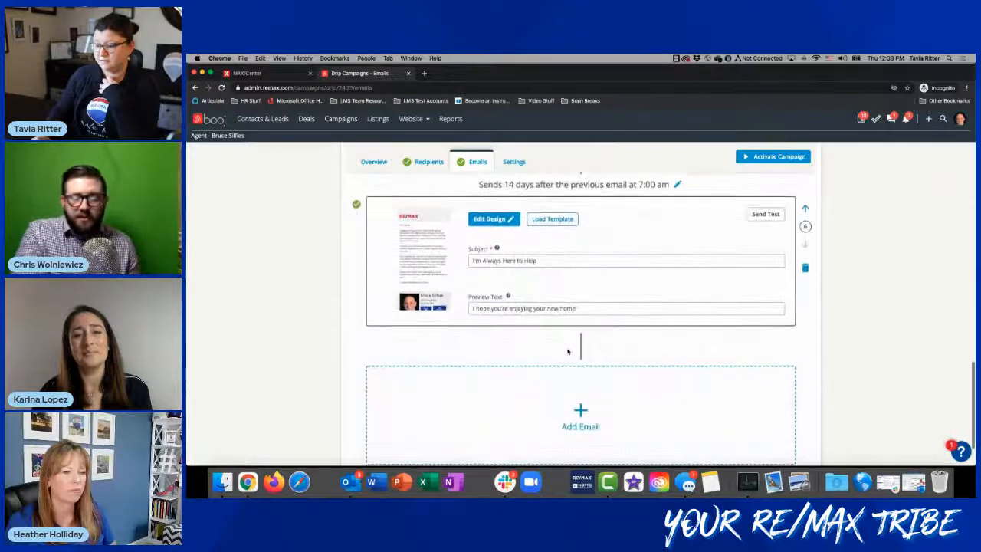
scroll(582, 374, "up", 3)
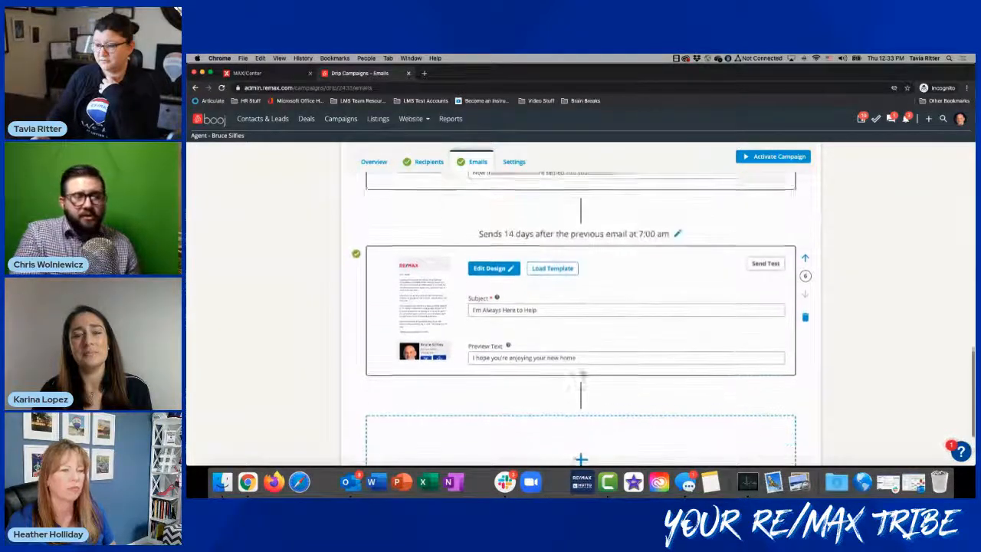
scroll(582, 373, "up", 1)
scroll(582, 373, "up", 8)
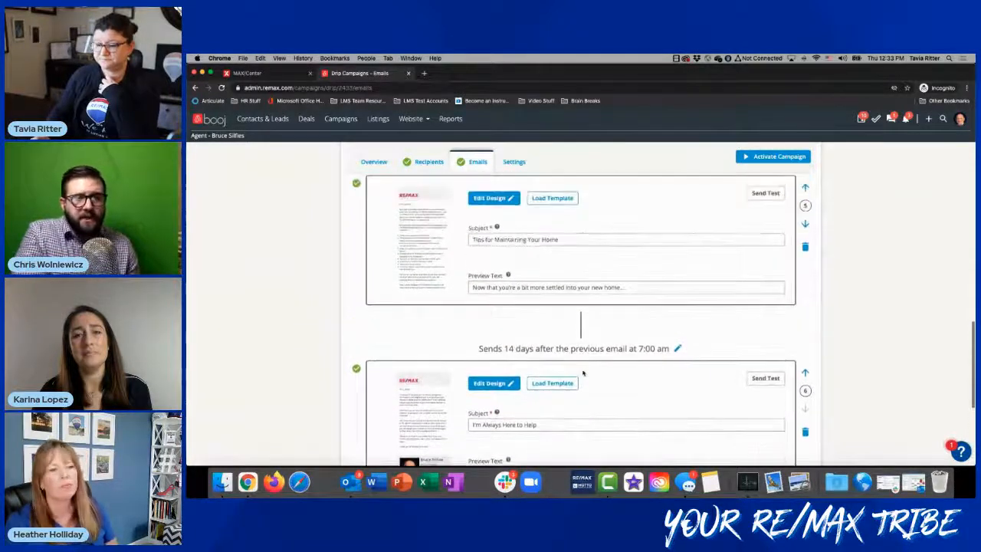
scroll(583, 374, "up", 2)
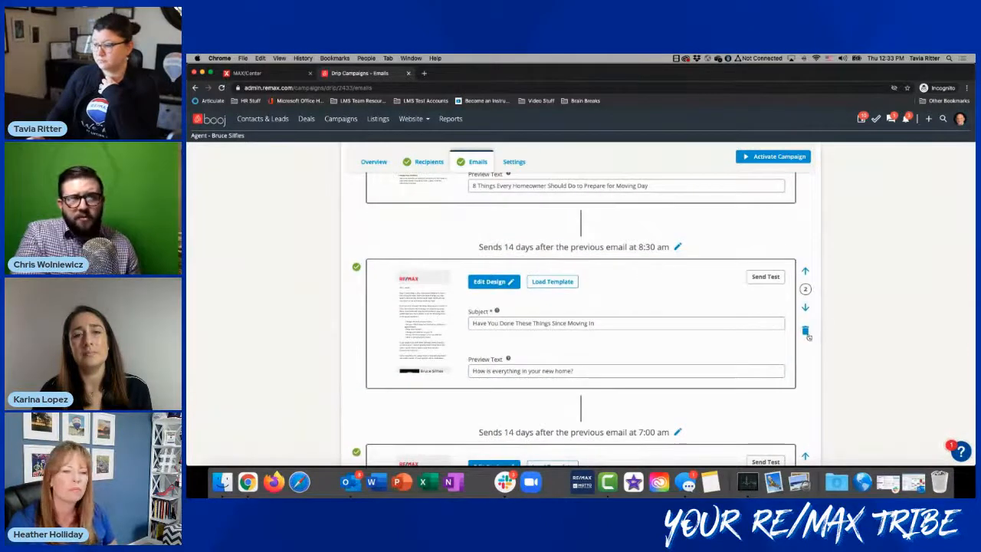
- Select the text "(first name)" at the end of the first email's subject
scroll(610, 308, "up", 4)
left_click_drag(610, 313, 575, 312)
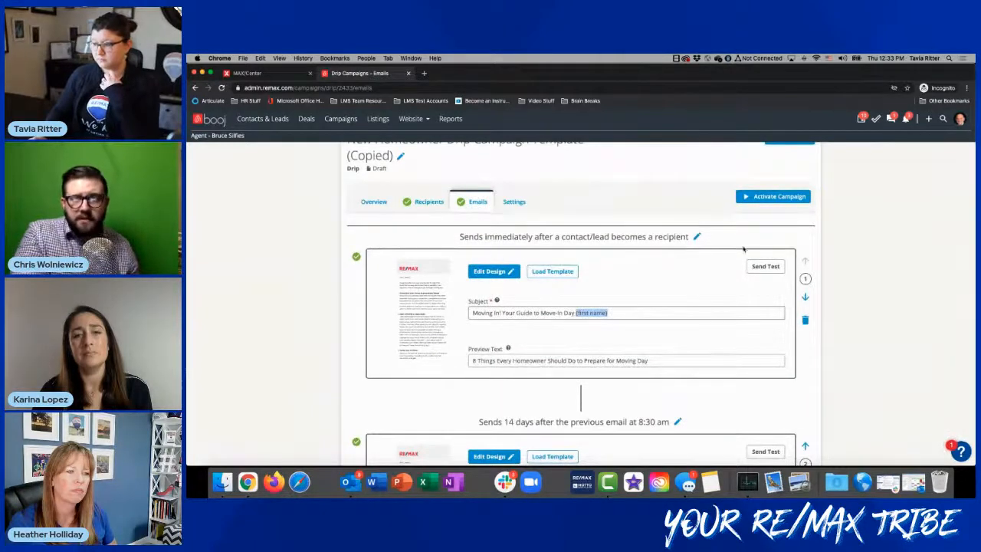
scroll(512, 244, "up", 1)
- Open the drip campaign's settings and read the help for the option governing when a campaign fails to send
left_click(512, 243)
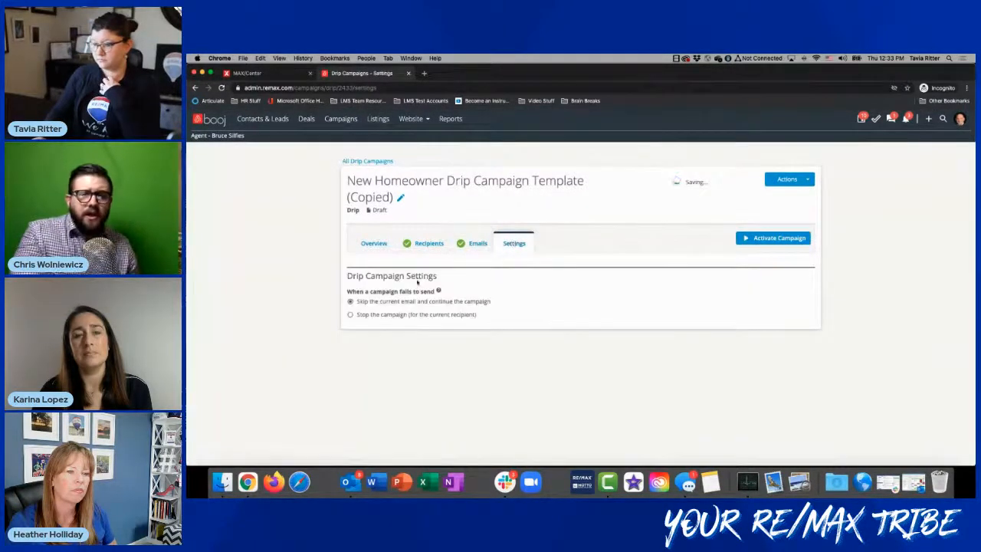
mouse_move(437, 291)
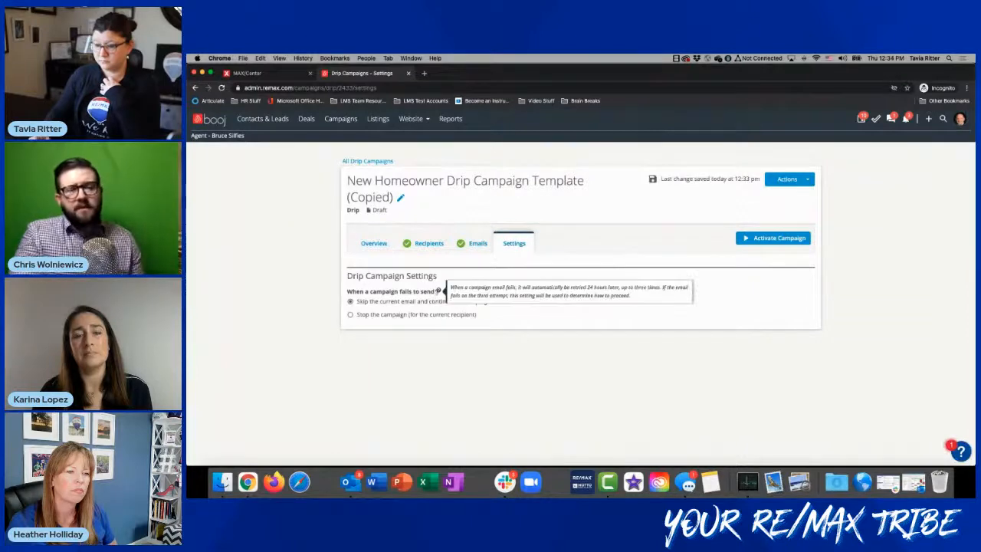
- Examine the drip campaign's options and help text for handling emails that fail to send
scroll(439, 291, "up", 3)
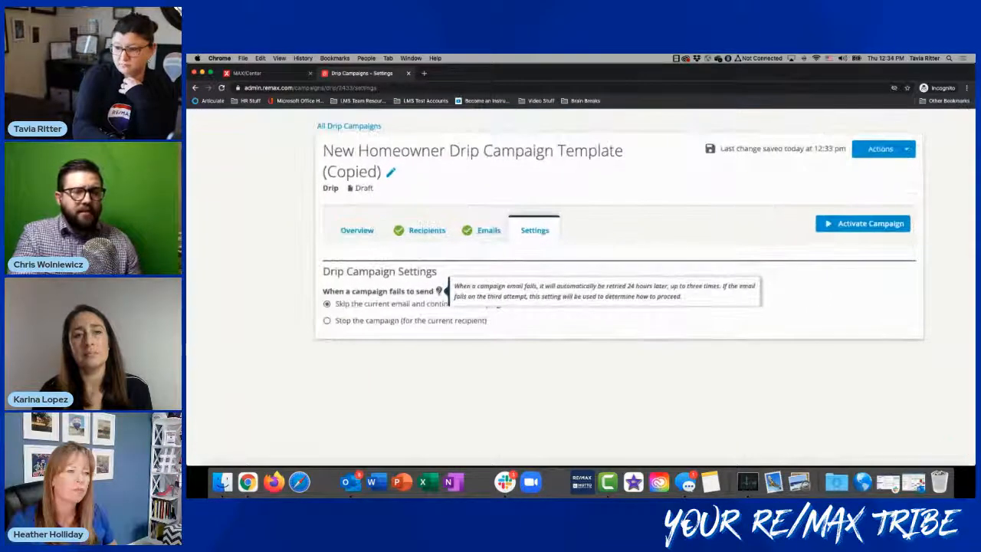
scroll(438, 291, "up", 3)
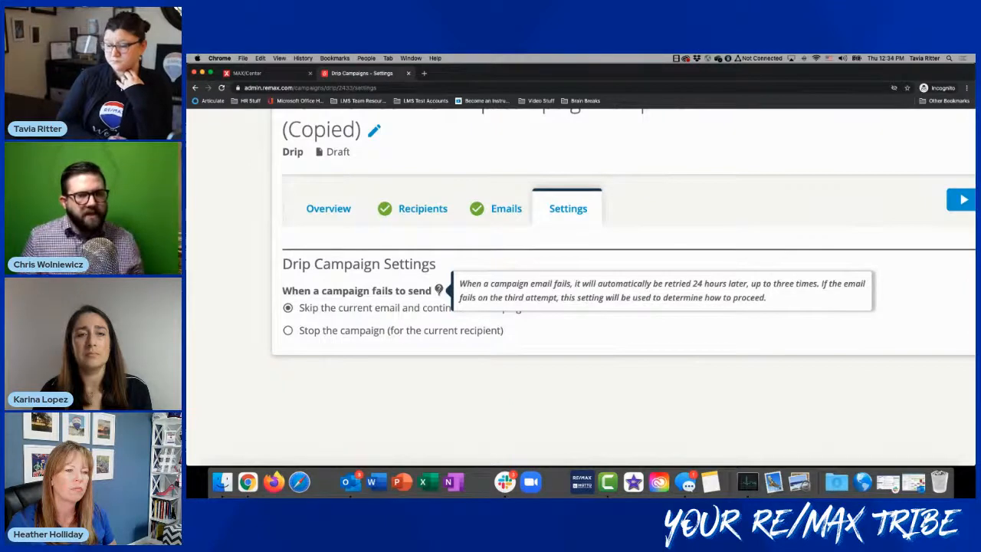
scroll(438, 290, "down", 3)
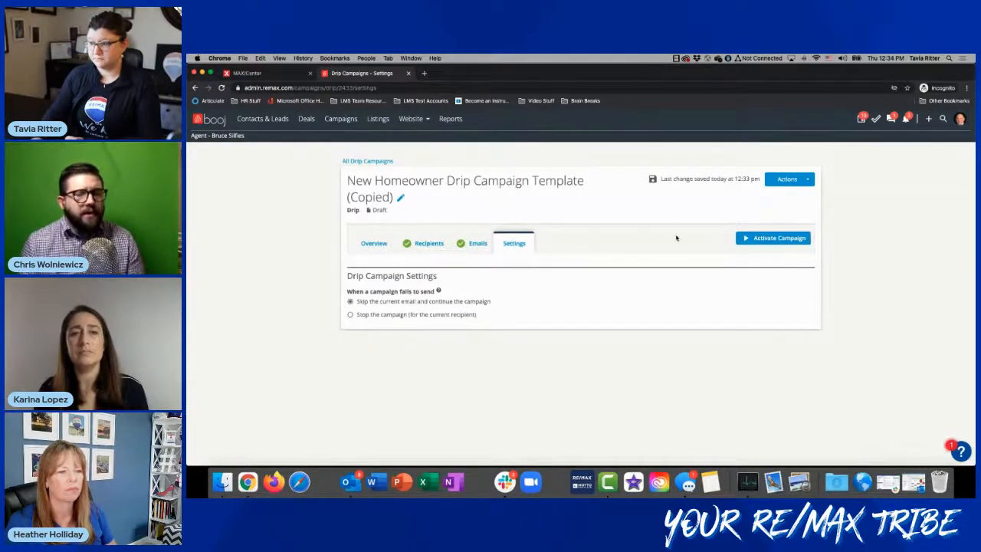
- Check the new homeowner drip campaign's activation confirmation without activating it, and view its available copy and delete actions
left_click(756, 239)
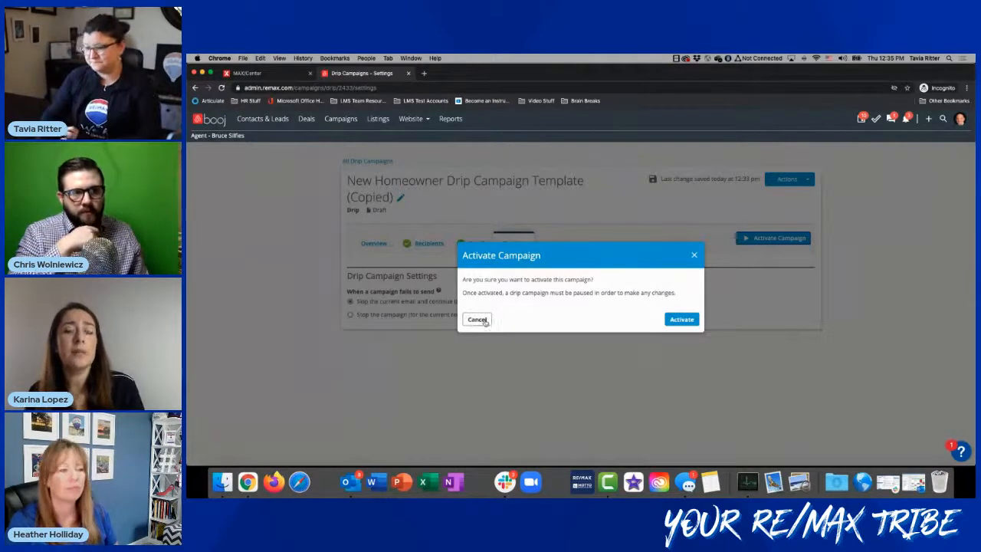
left_click(484, 321)
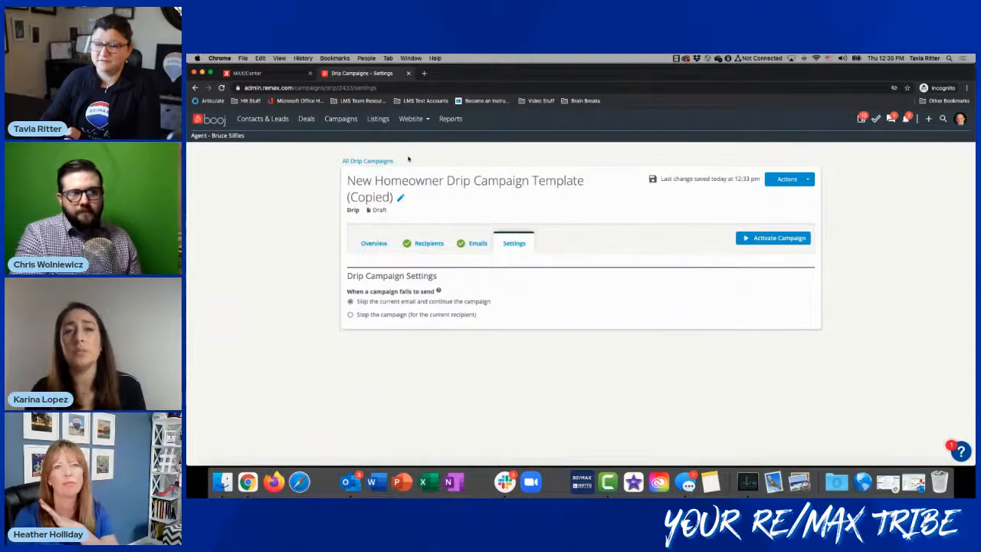
left_click(789, 183)
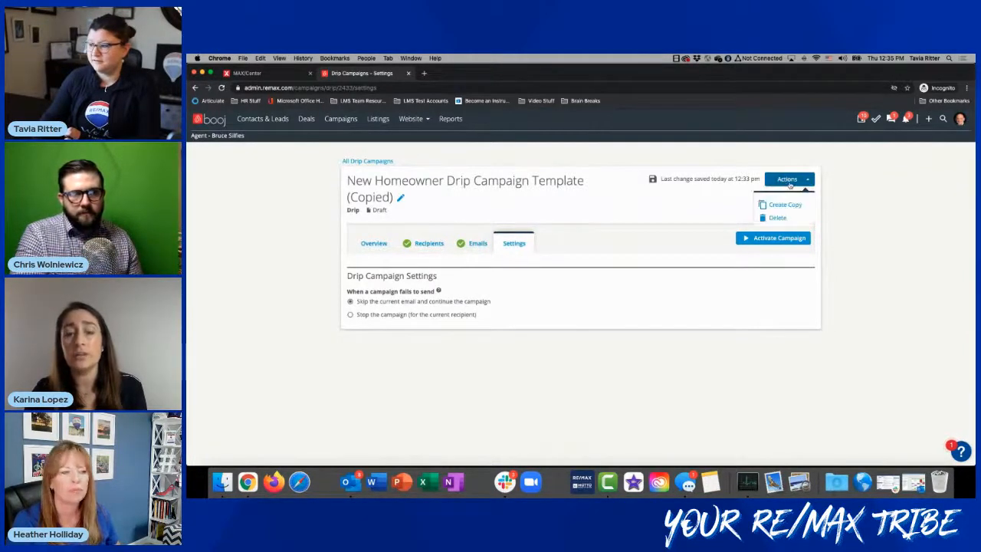
left_click(690, 187)
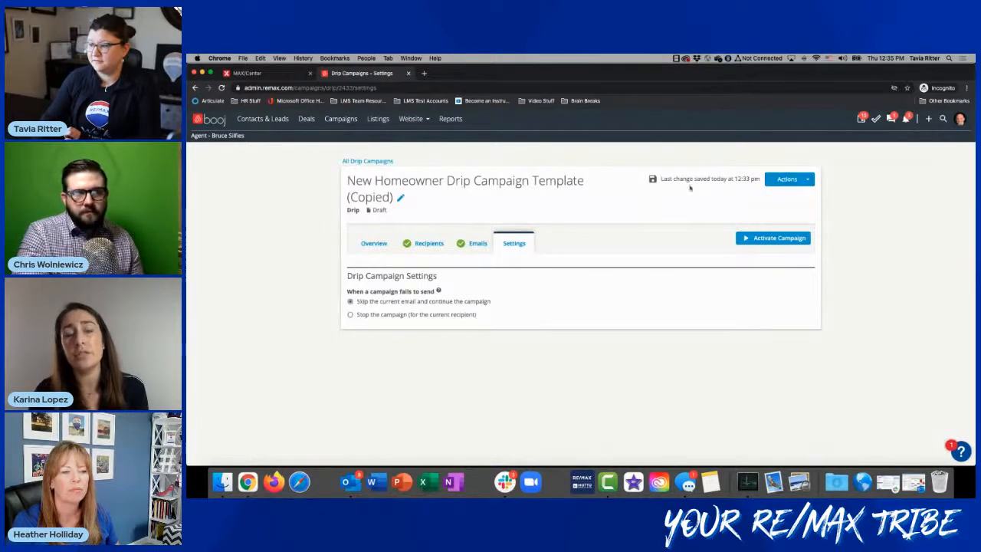
- Open the active "COPY Existing Homeowner Drip Campaign Template (Copied)" drip campaign and review its overall and per-email performance
left_click(368, 161)
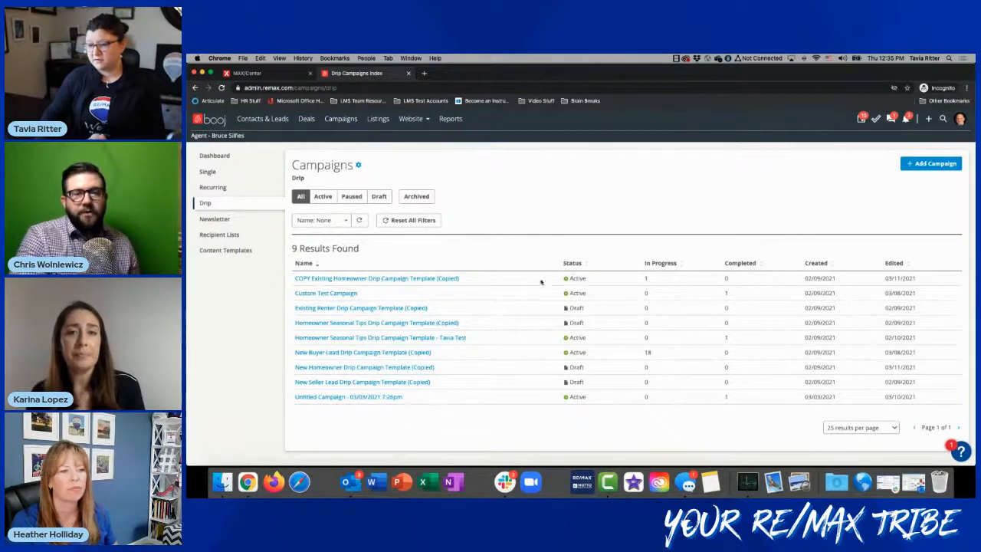
left_click(431, 279)
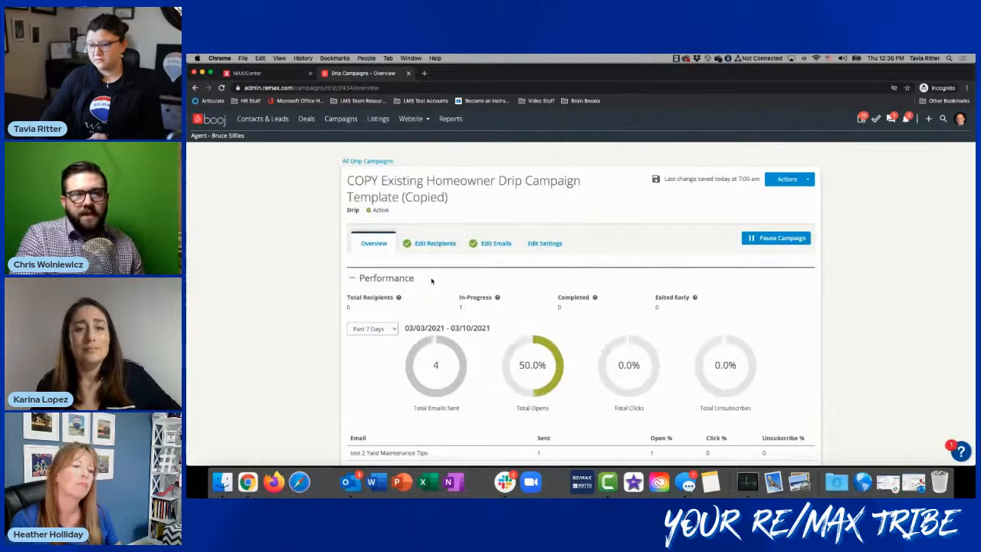
scroll(484, 302, "down", 3)
scroll(484, 302, "down", 2)
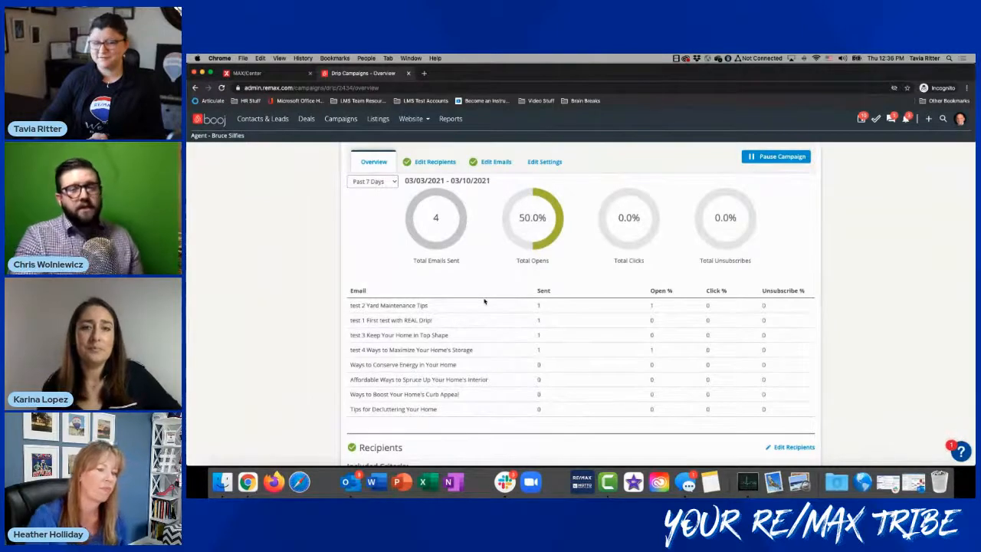
scroll(483, 302, "down", 1)
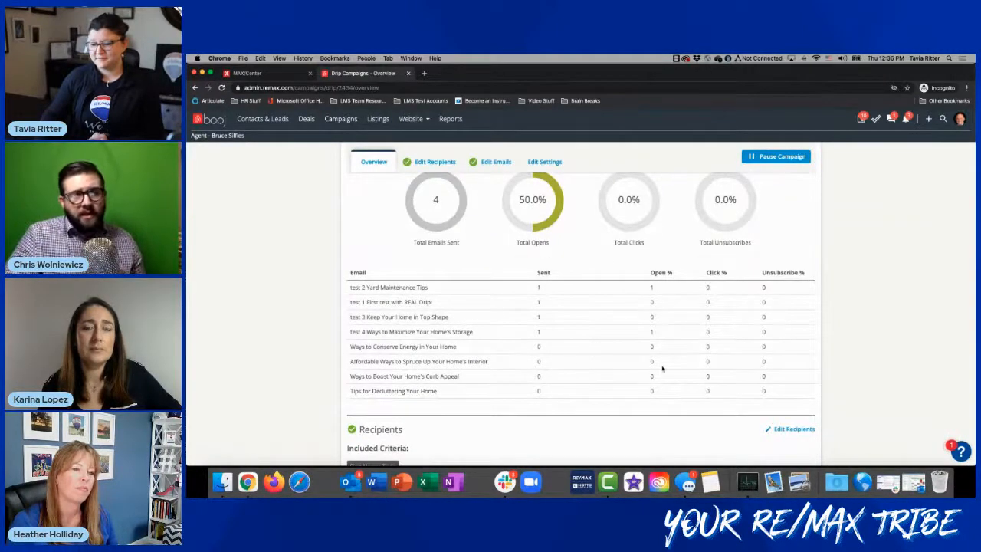
scroll(662, 369, "down", 1)
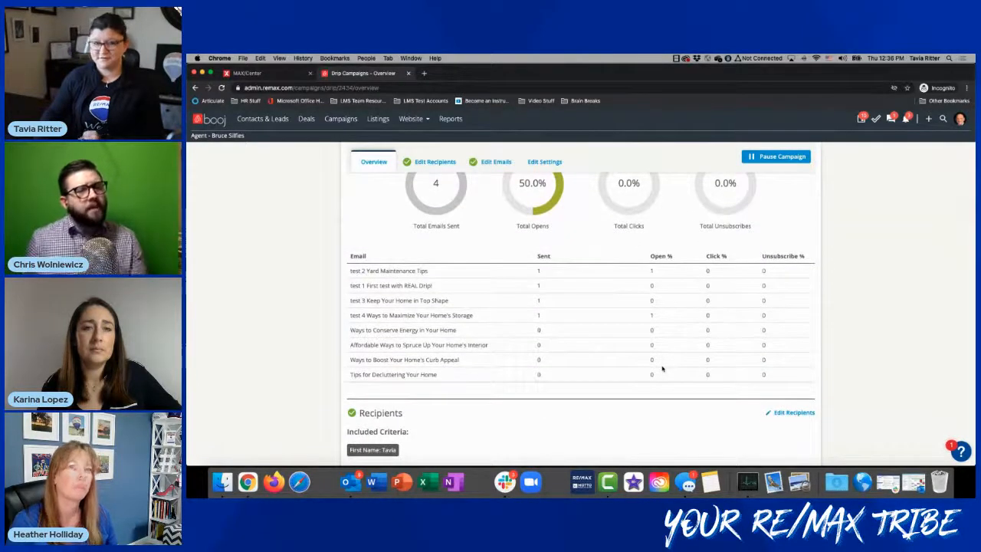
scroll(662, 369, "down", 1)
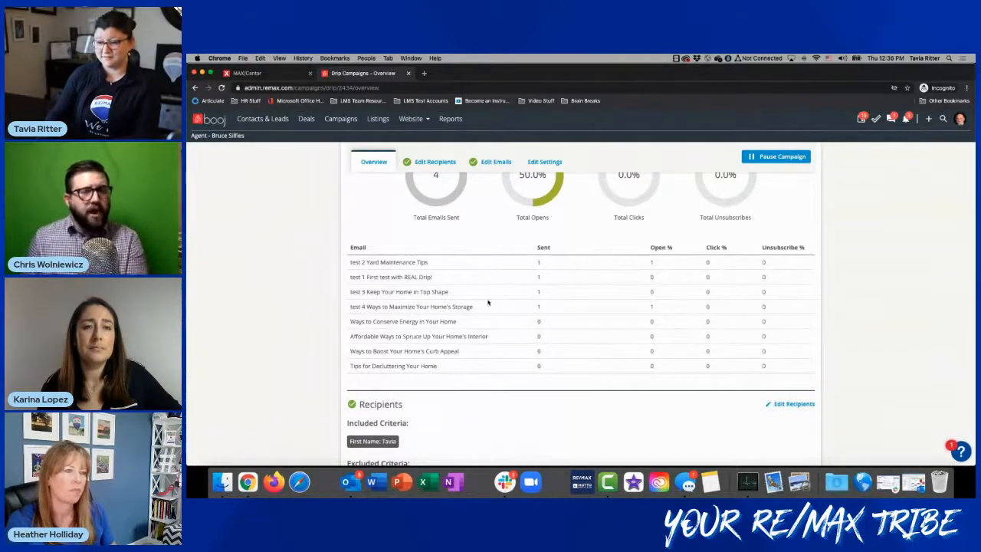
scroll(487, 303, "up", 2)
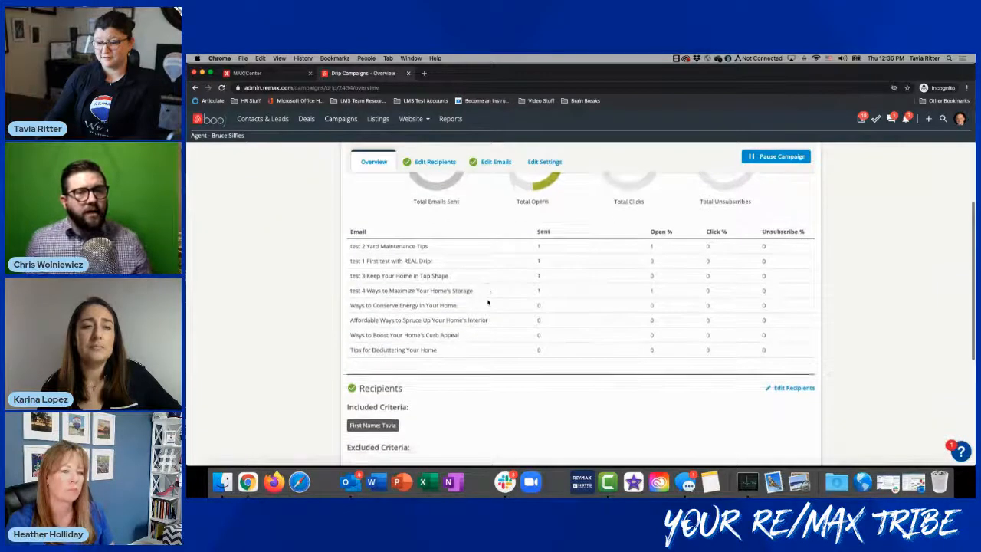
scroll(487, 303, "up", 2)
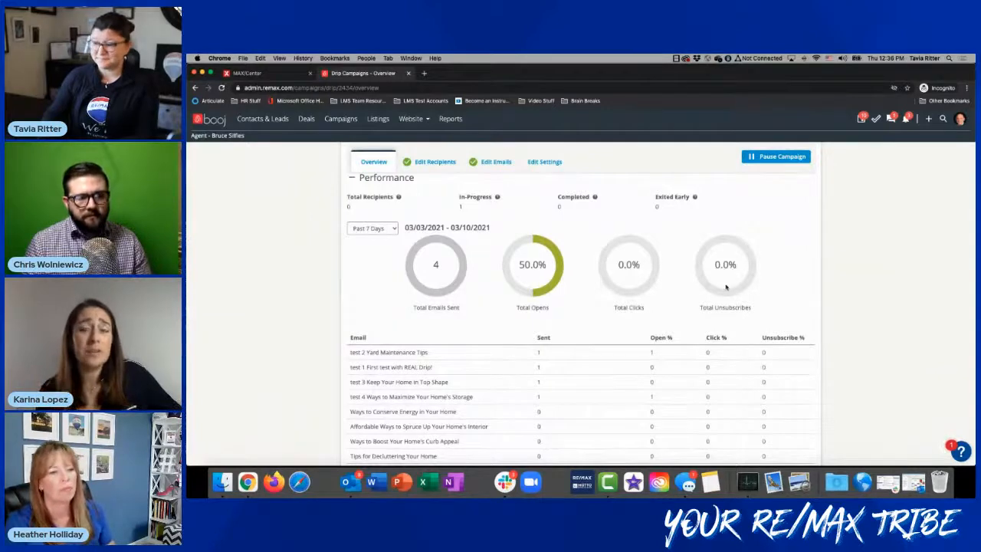
scroll(710, 349, "down", 3)
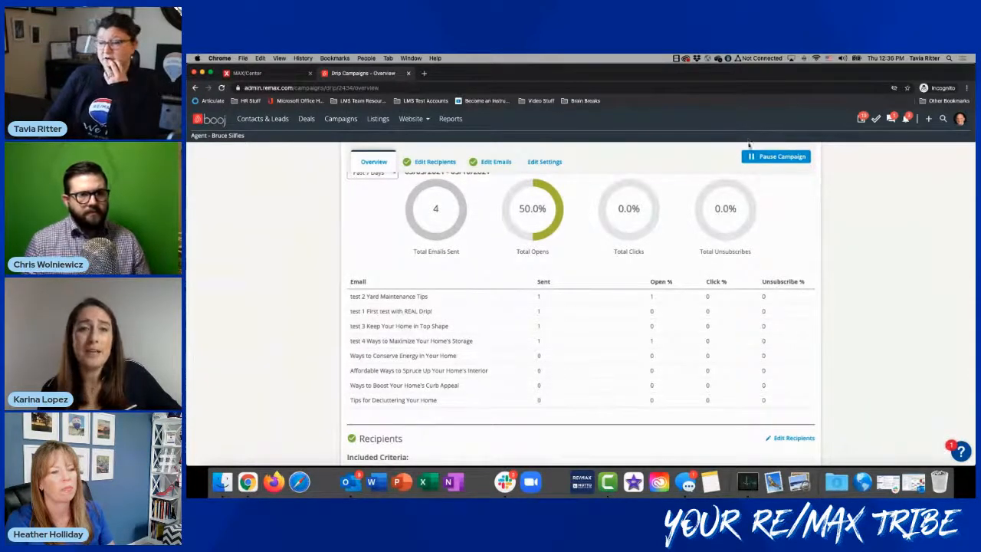
scroll(769, 181, "up", 1)
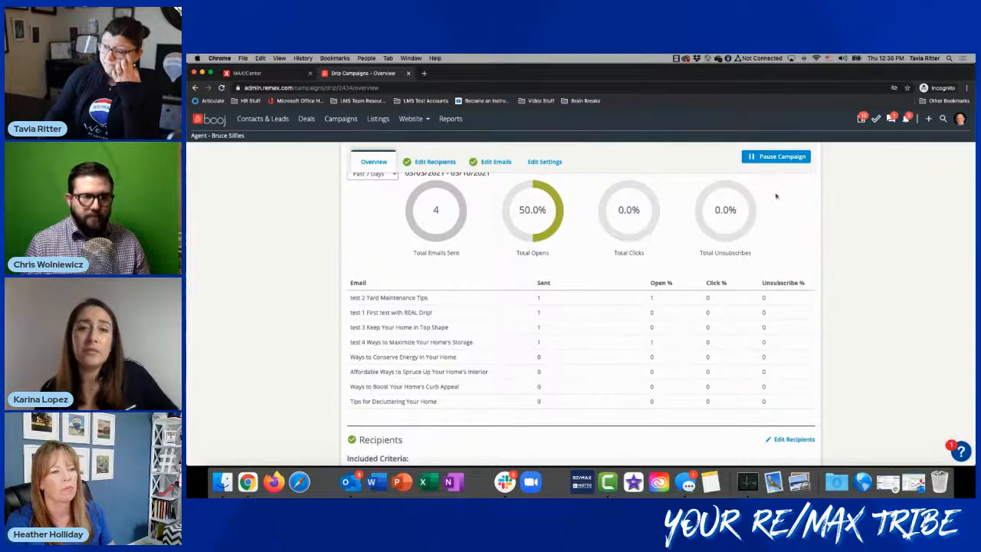
scroll(769, 184, "up", 2)
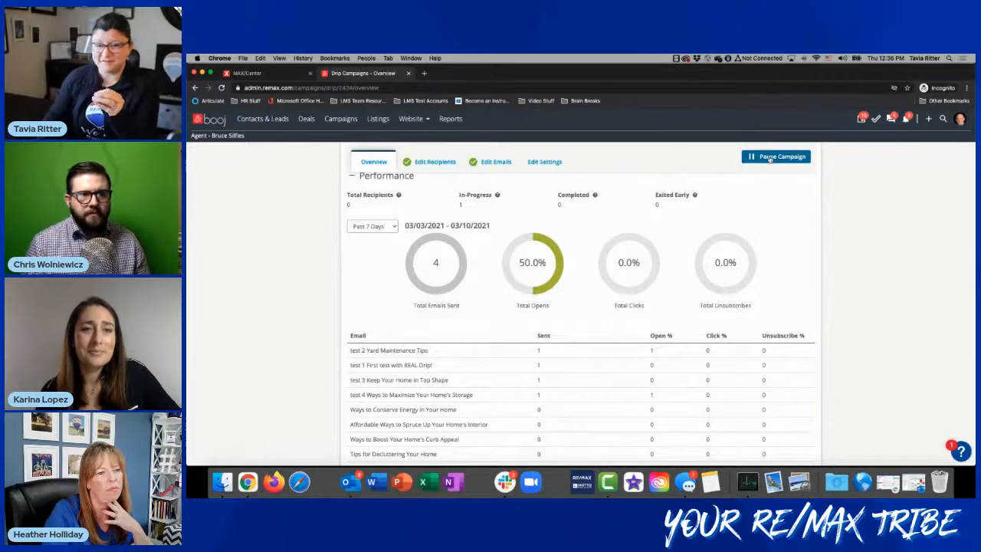
- Read the confirmation for pausing the active drip campaign, cancel it, and look over the campaign's recipients and performance overview
left_click(770, 158)
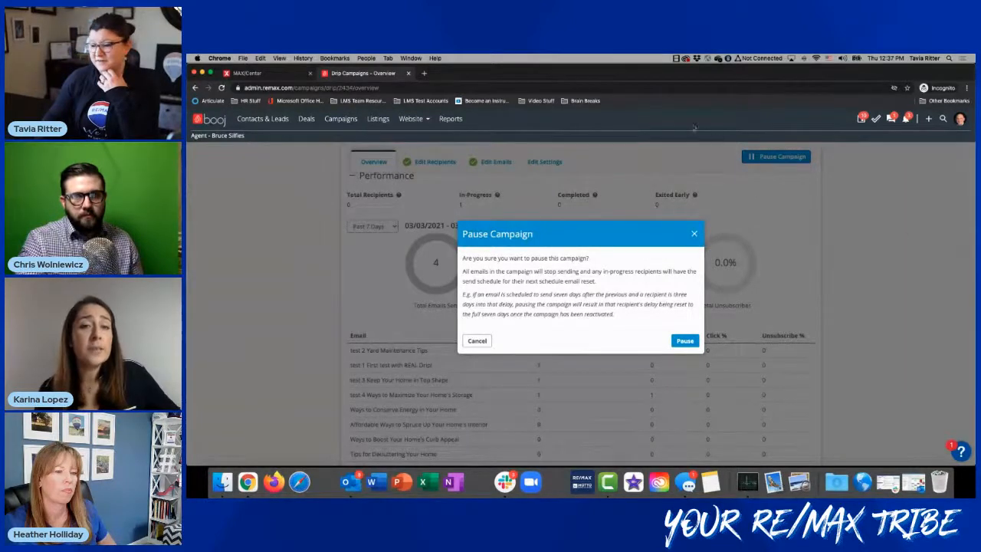
left_click(478, 342)
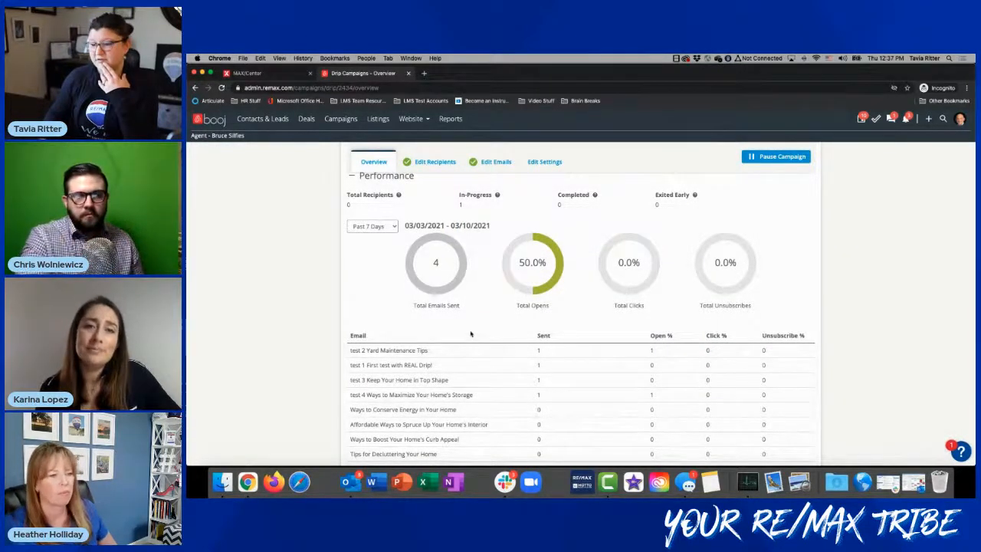
scroll(470, 333, "down", 5)
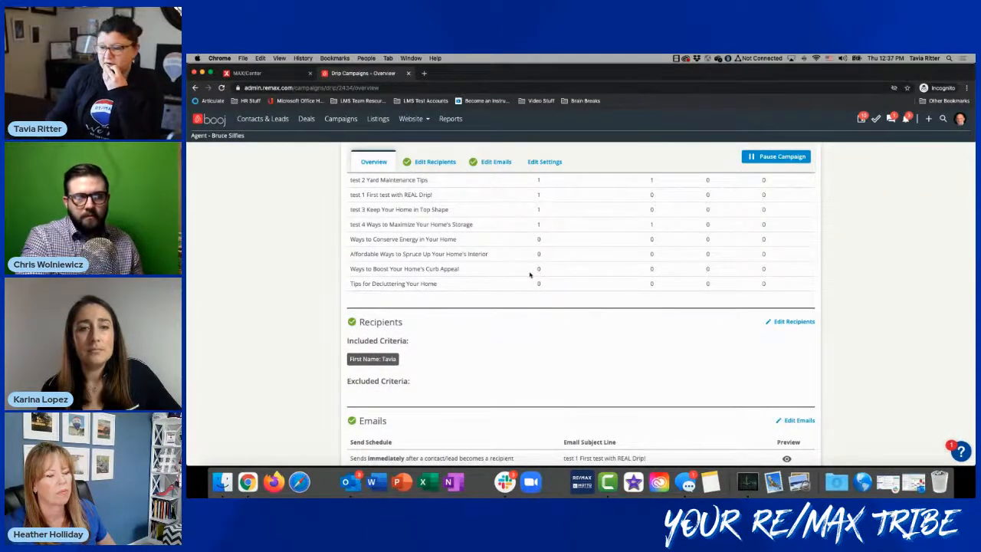
scroll(529, 274, "up", 5)
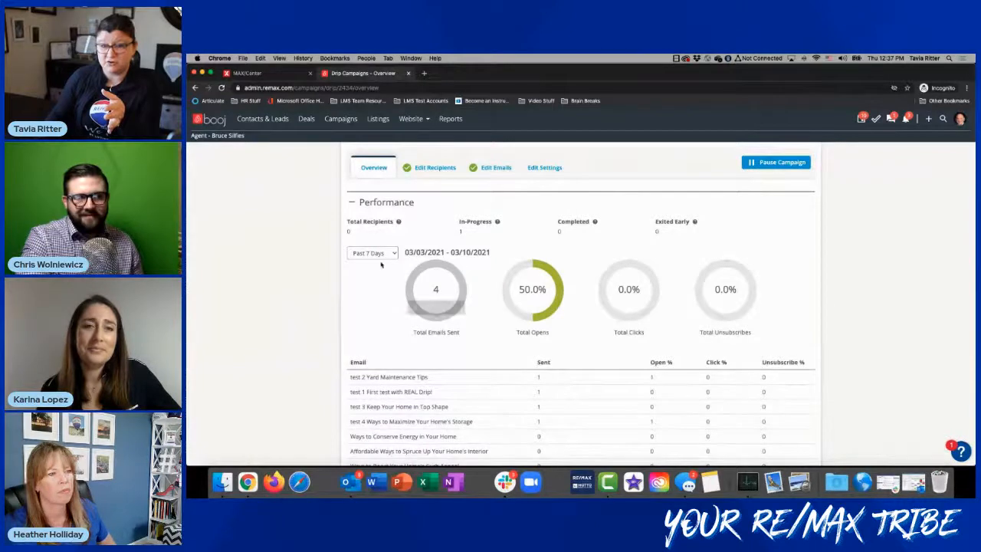
scroll(377, 264, "up", 1)
scroll(377, 264, "up", 1)
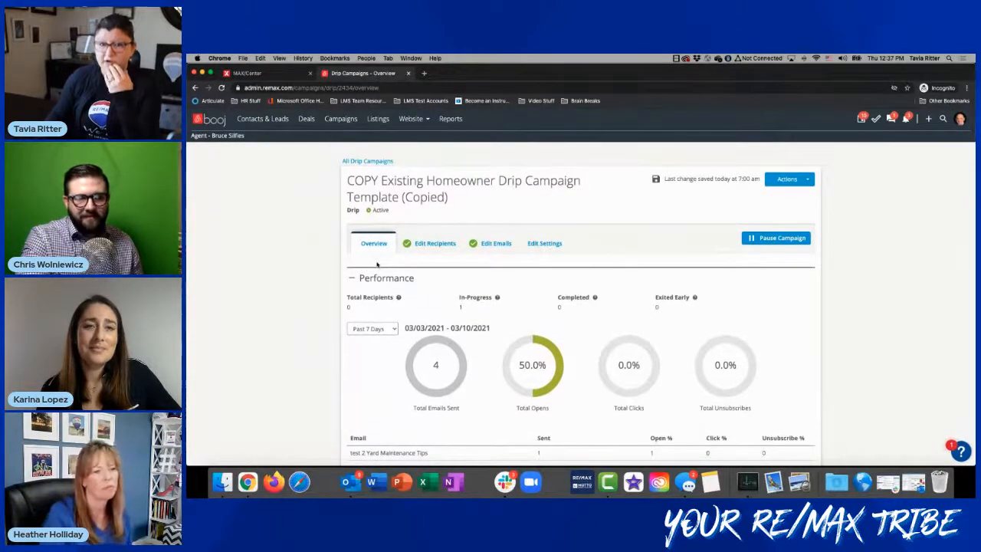
- Open the July 4th draft from the list of recurring campaigns
left_click(380, 163)
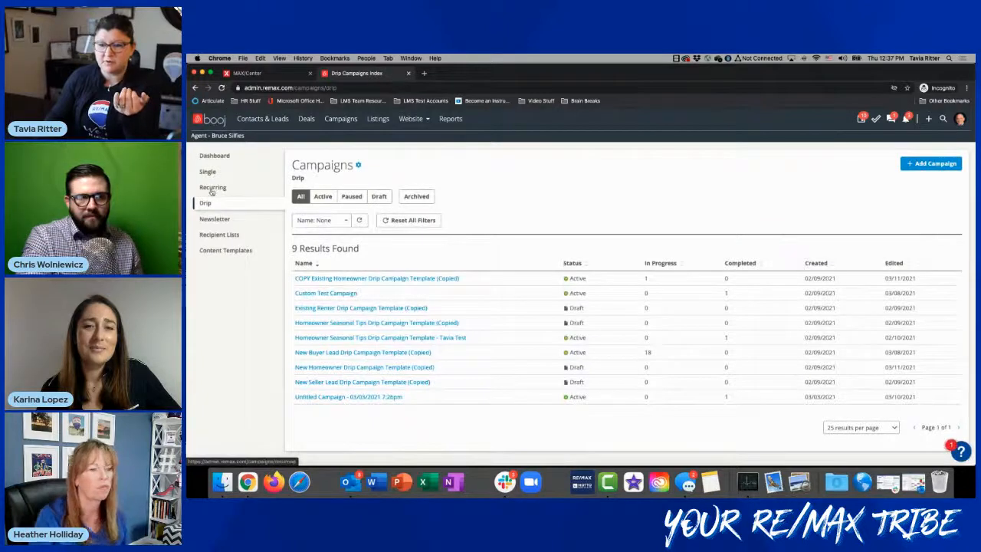
left_click(214, 190)
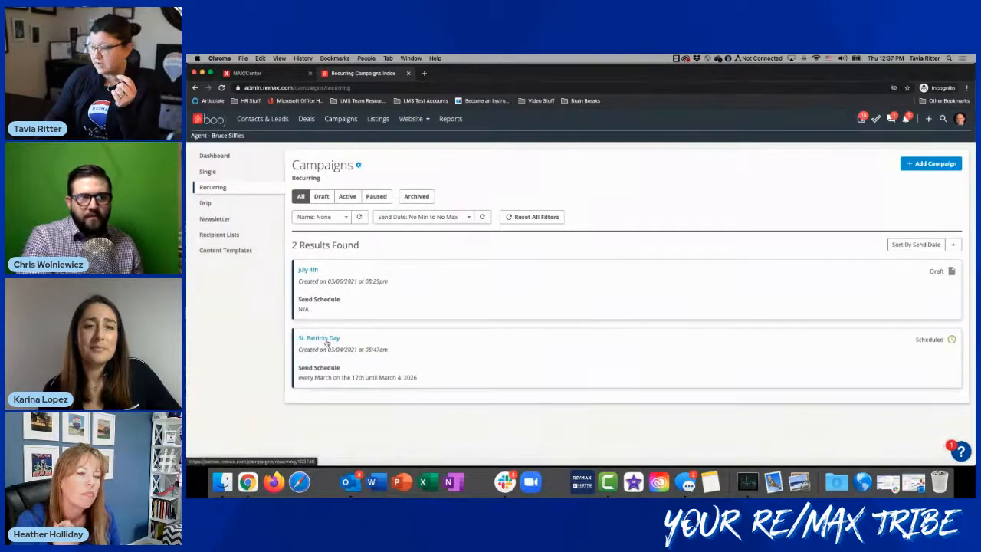
left_click(308, 269)
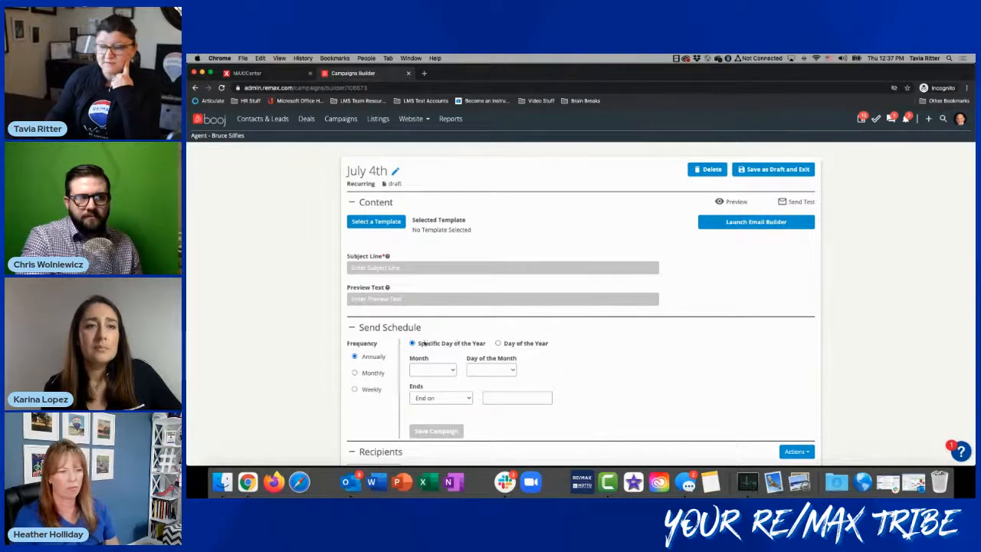
- Set the July 4th campaign's annual send date to July 4
left_click(451, 370)
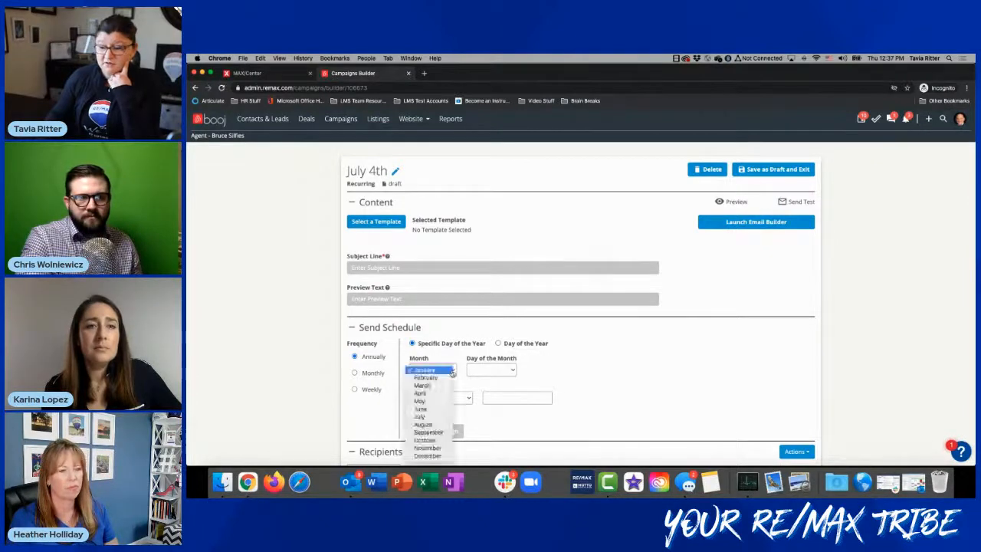
left_click(429, 416)
left_click(490, 370)
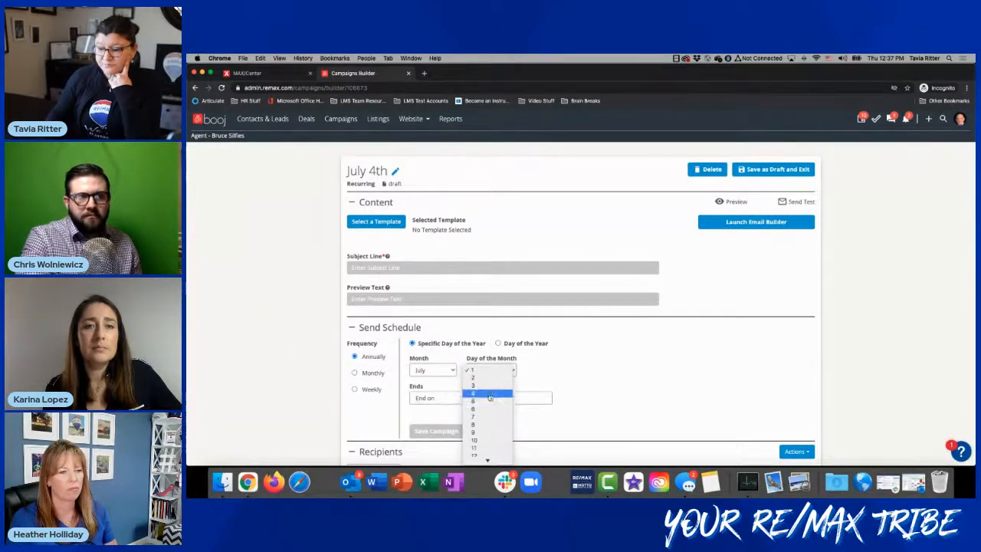
left_click(489, 394)
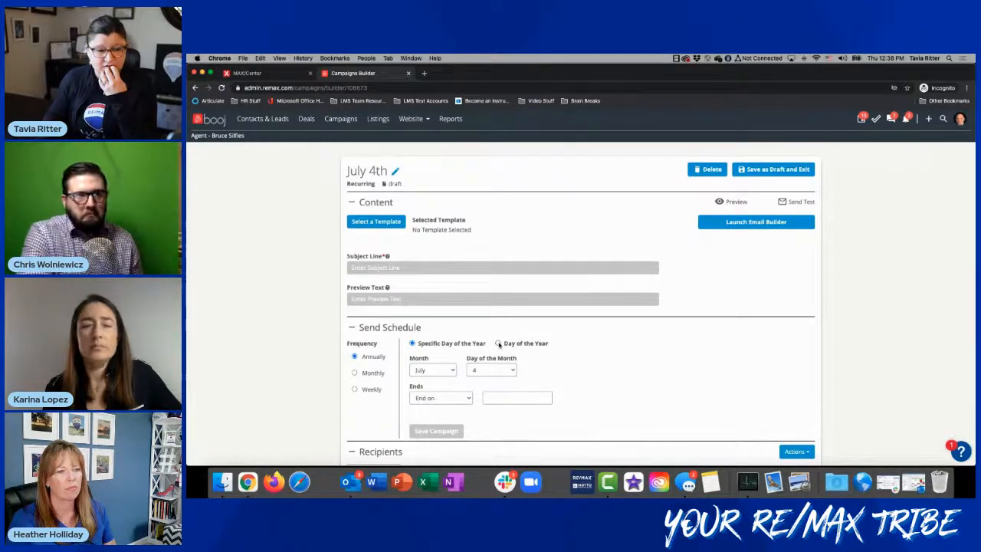
- Switch the annual send schedule to Day of the Year and set it to the fourth Thursday of November
left_click(498, 343)
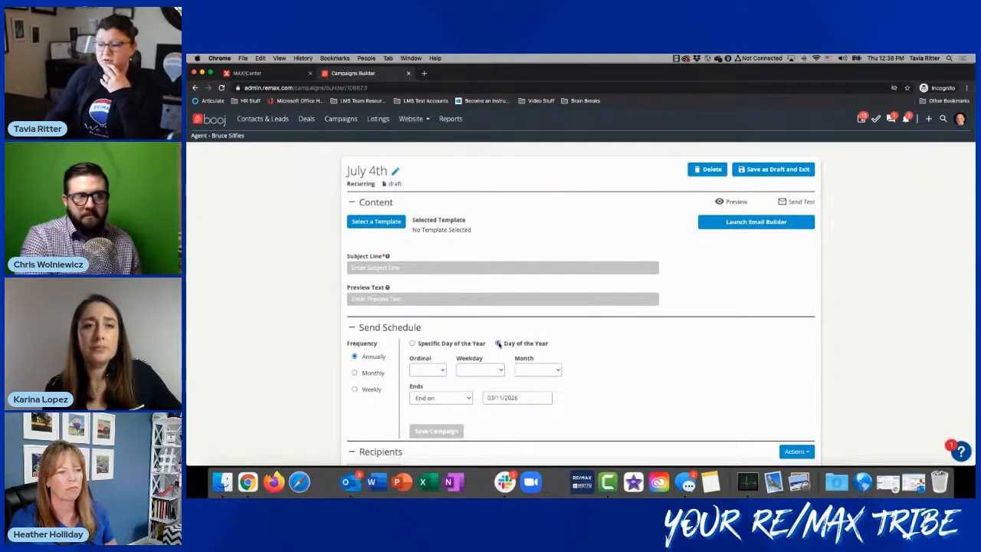
left_click(442, 370)
left_click(435, 395)
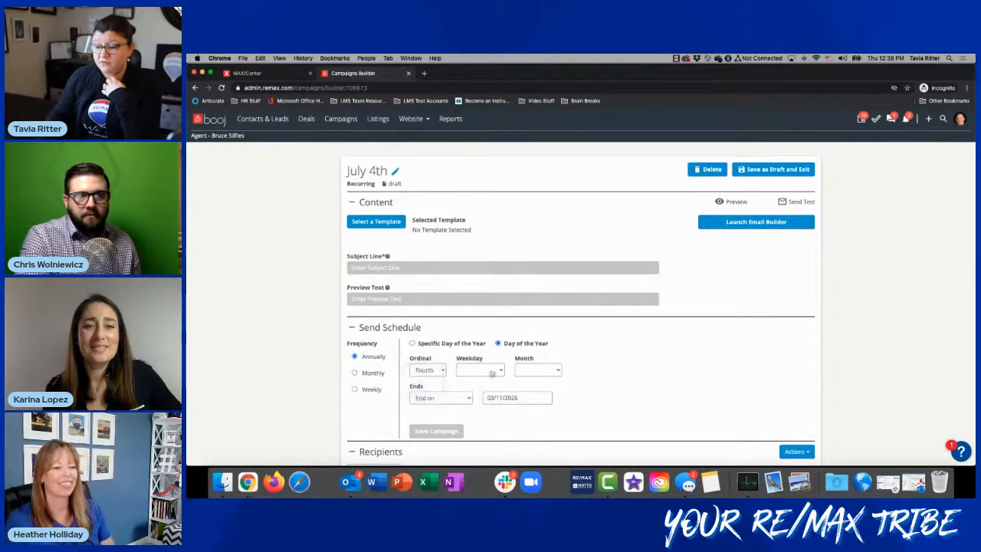
left_click(492, 370)
left_click(490, 403)
left_click(536, 371)
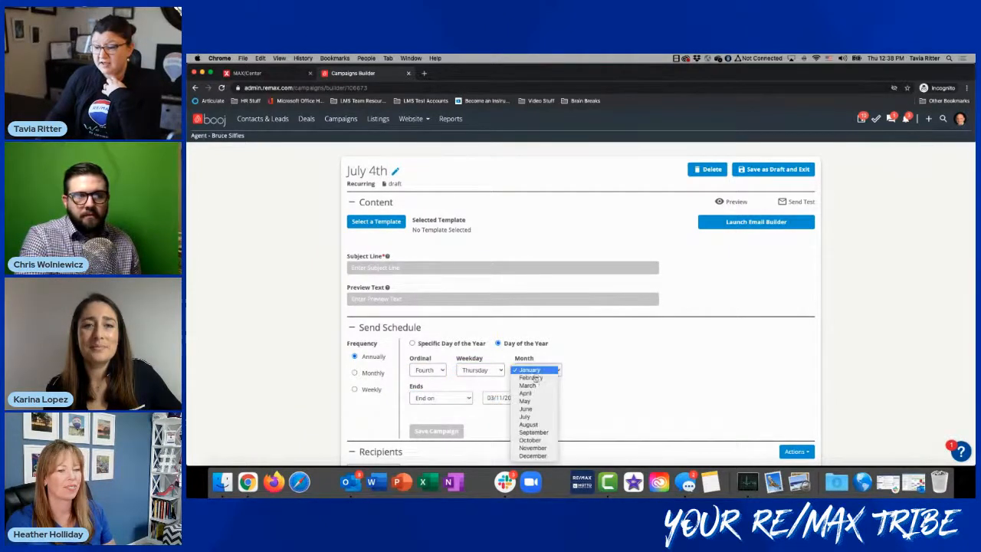
left_click(538, 448)
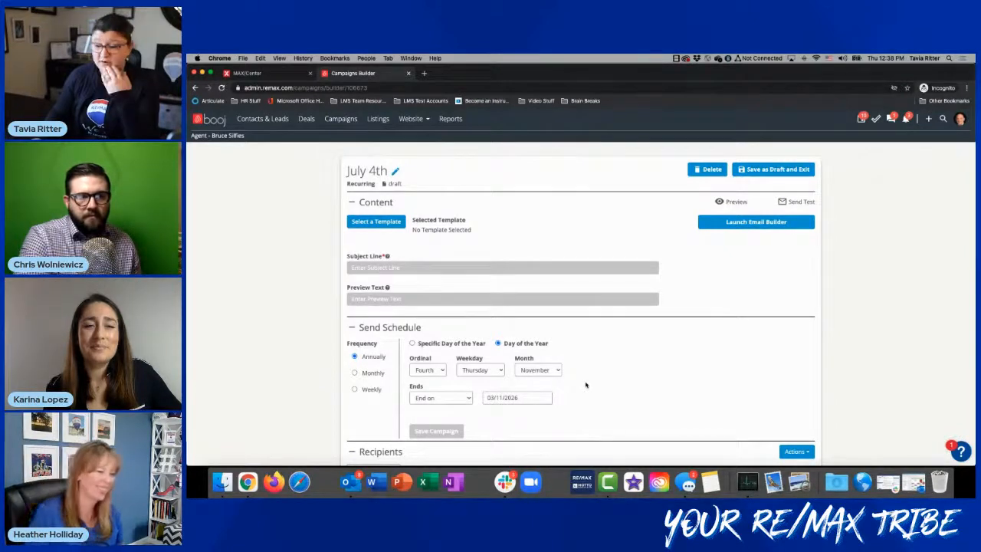
- End the recurring schedule after 10 occurrences, then save the campaign as a draft and exit
left_click(469, 399)
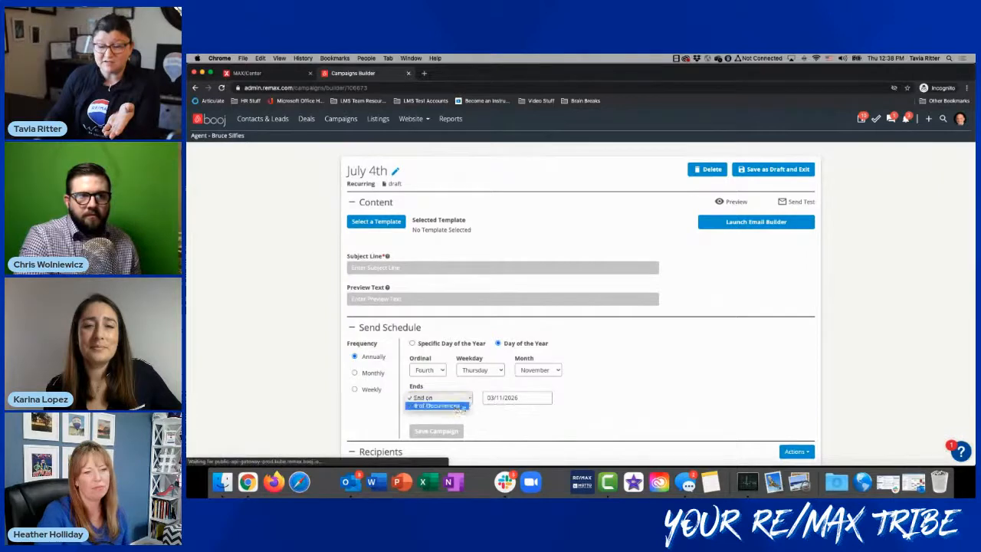
left_click(456, 406)
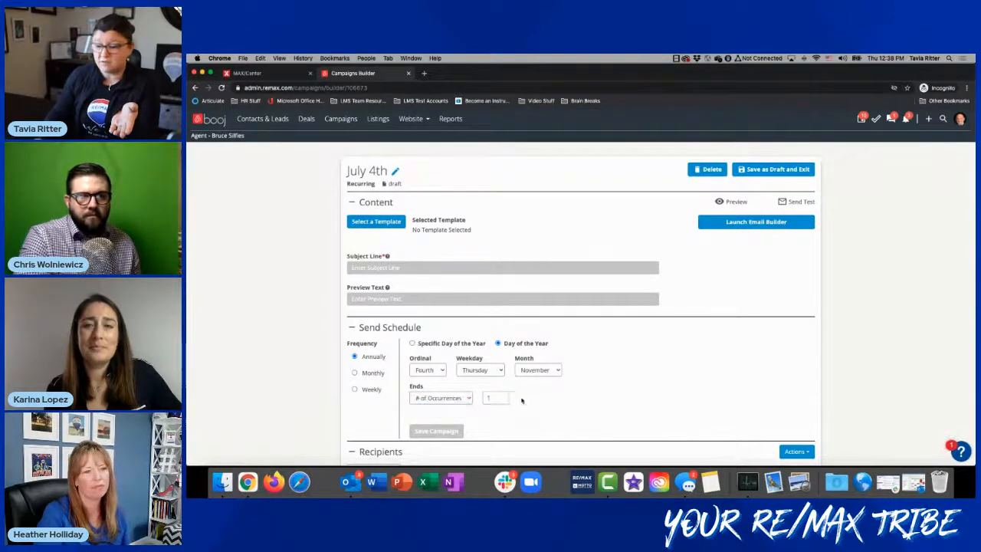
left_click(496, 397)
type("0")
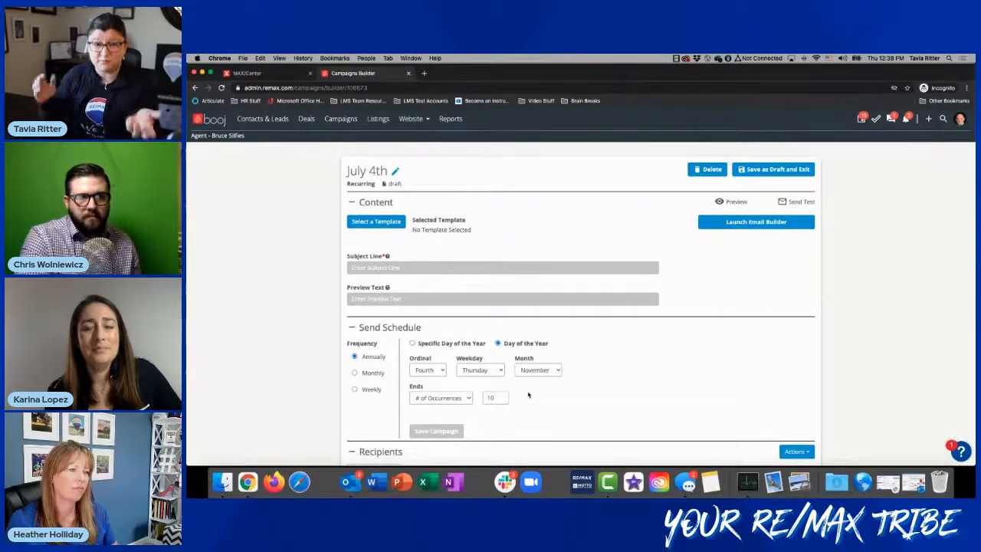
left_click(759, 171)
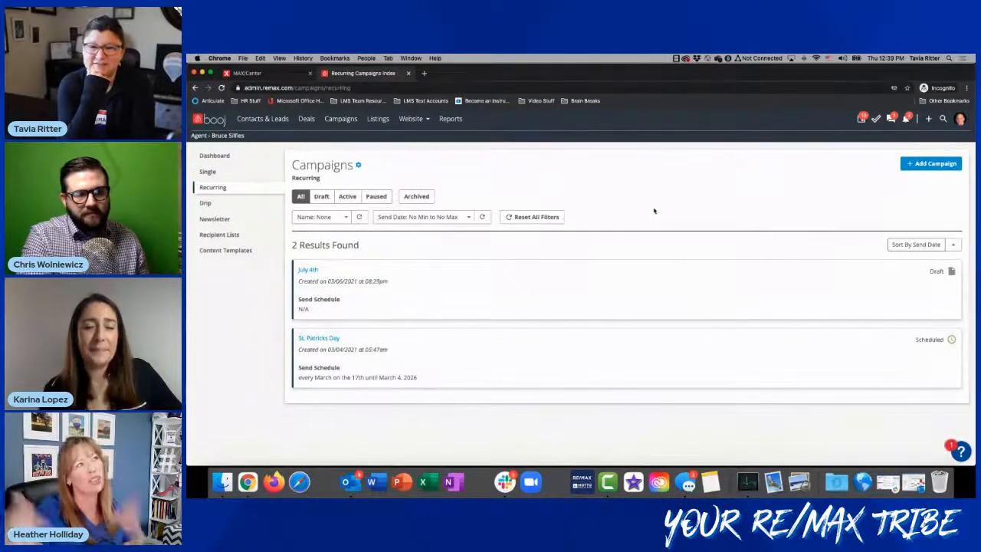
- View the performance dashboard for all campaigns and open the recipient lists
left_click(214, 155)
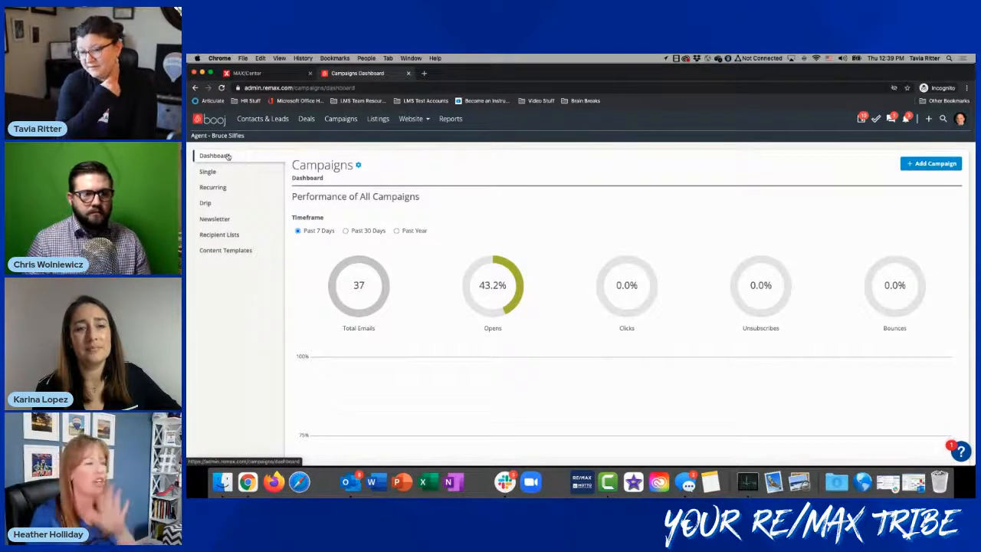
left_click(230, 234)
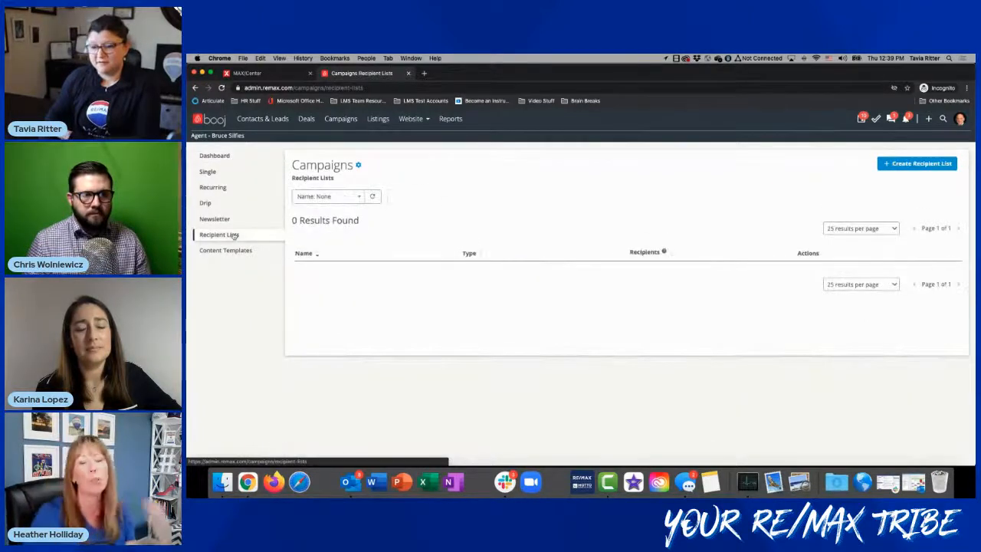